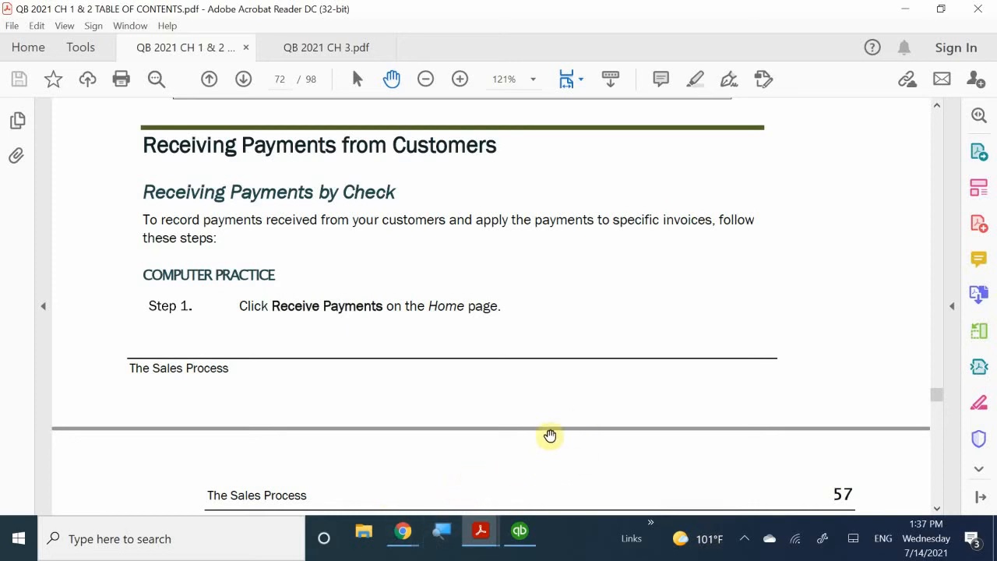
- Switch from Acrobat Reader to the Imagine Photography Sales Chapter QuickBooks Home page
mouse_move(532, 525)
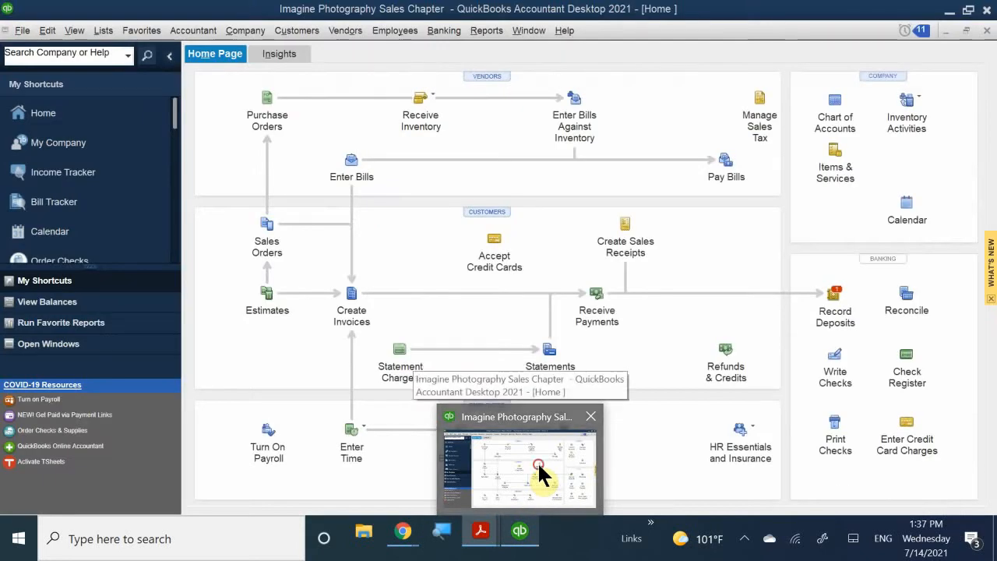
left_click(542, 475)
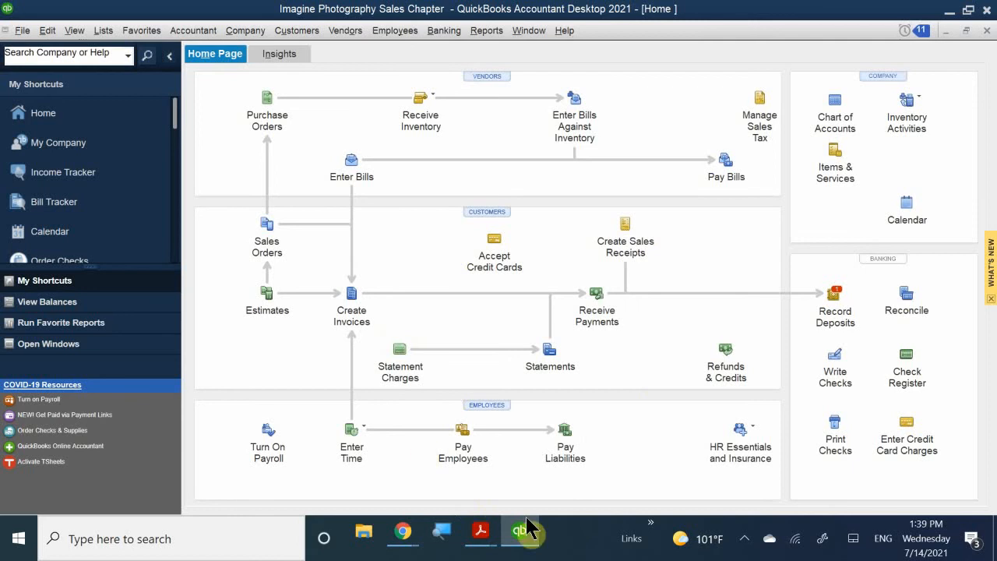
mouse_move(527, 530)
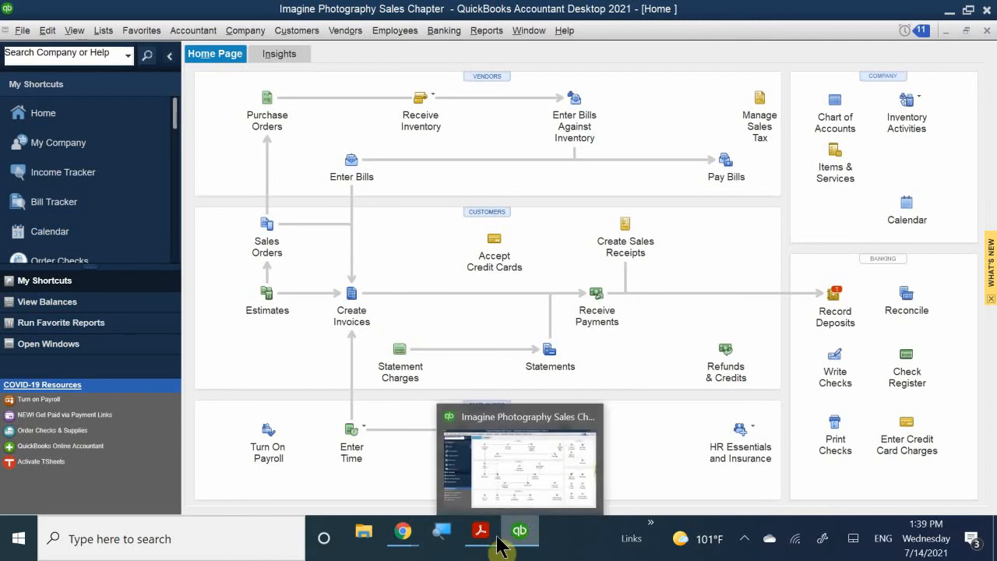
- Scroll down through the tutorial PDF, then return briefly to the QuickBooks company file
mouse_move(481, 533)
left_click(471, 476)
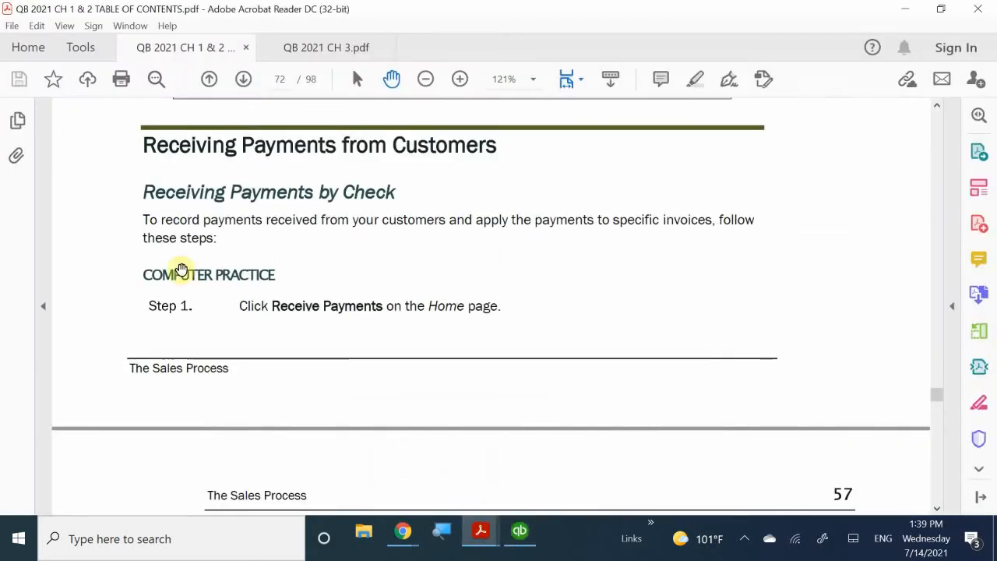
scroll(483, 335, "down", 1)
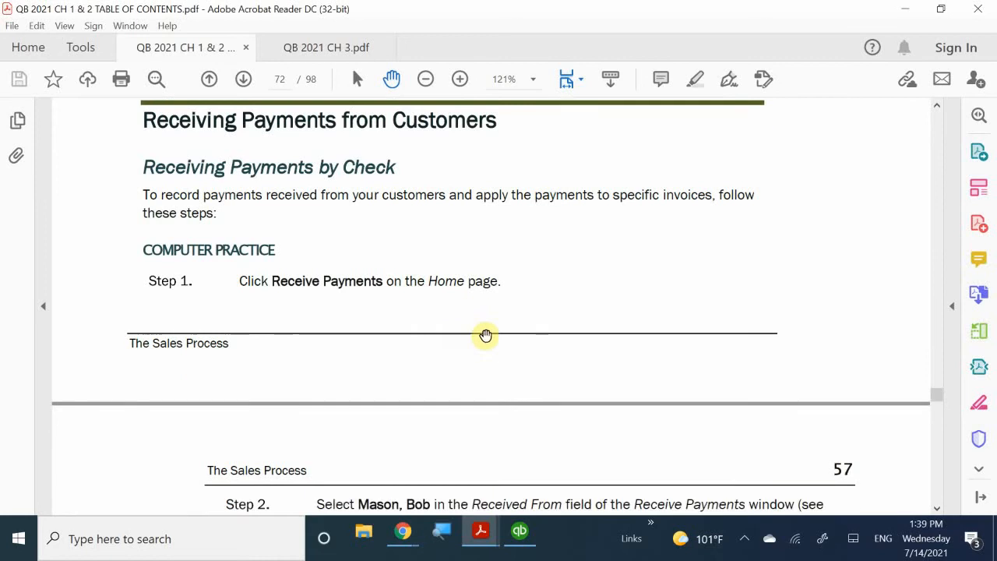
scroll(485, 336, "down", 10)
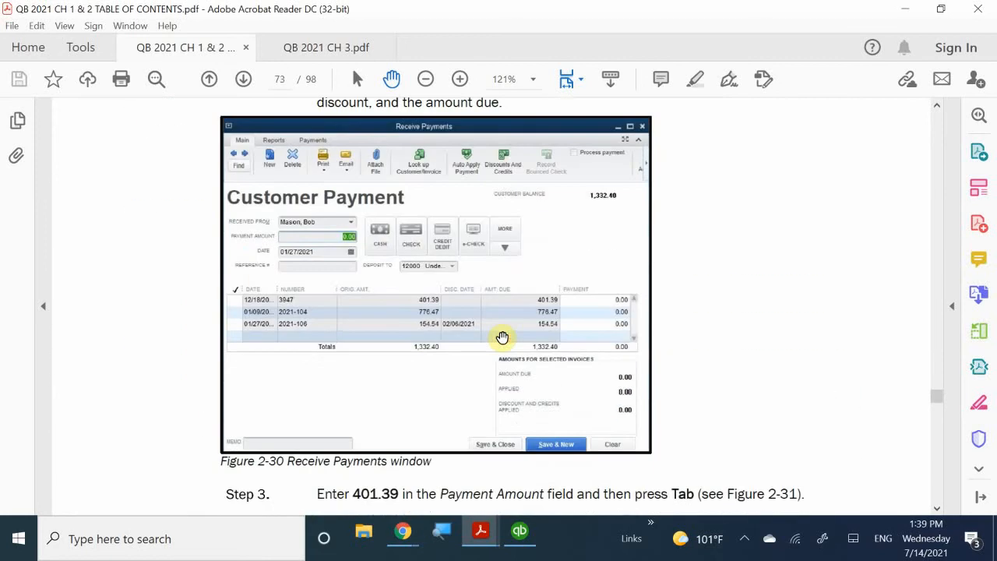
scroll(502, 336, "down", 2)
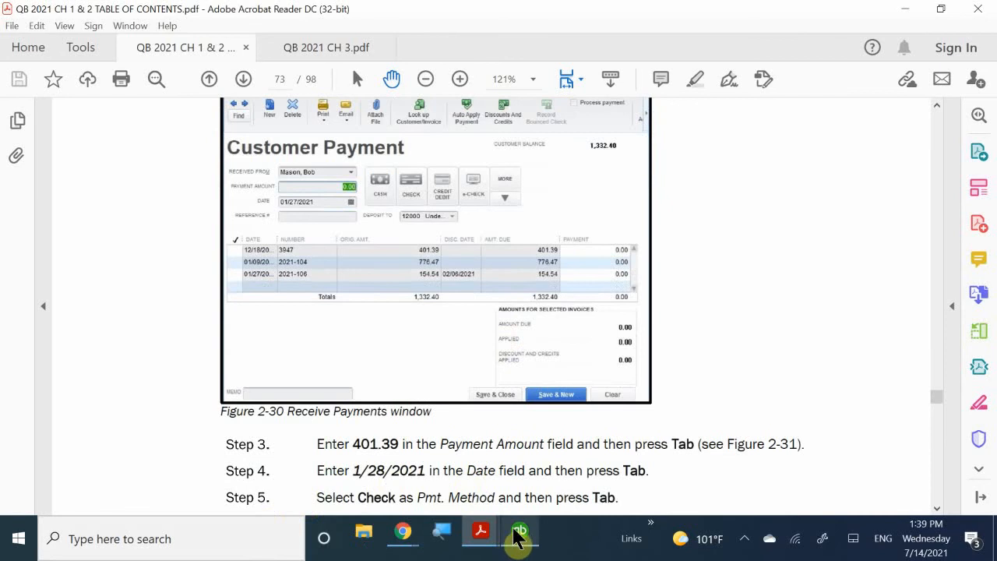
left_click(518, 533)
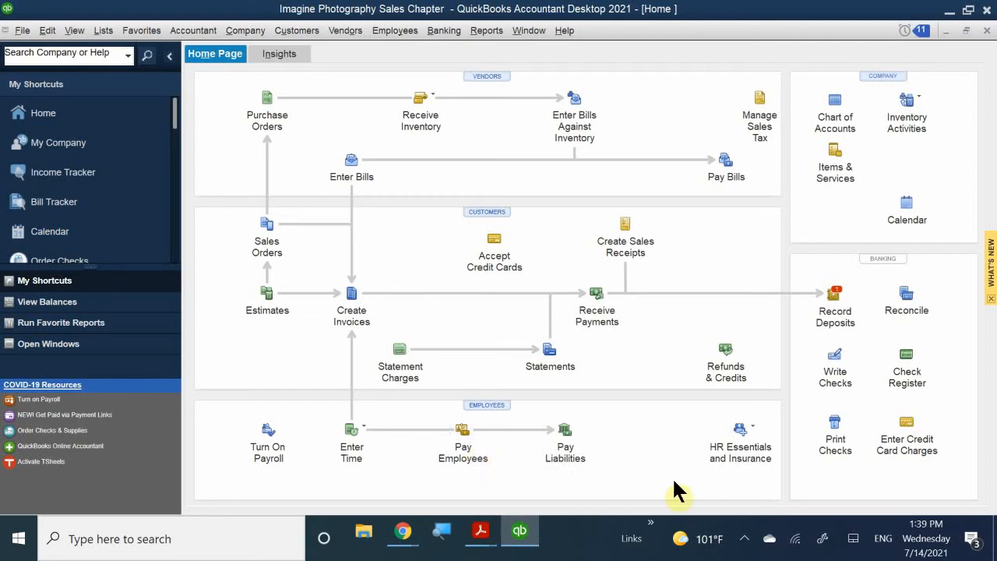
- Bring the tutorial back and scroll to Figure 2-30 and Steps 3–4 on page 73
left_click(485, 533)
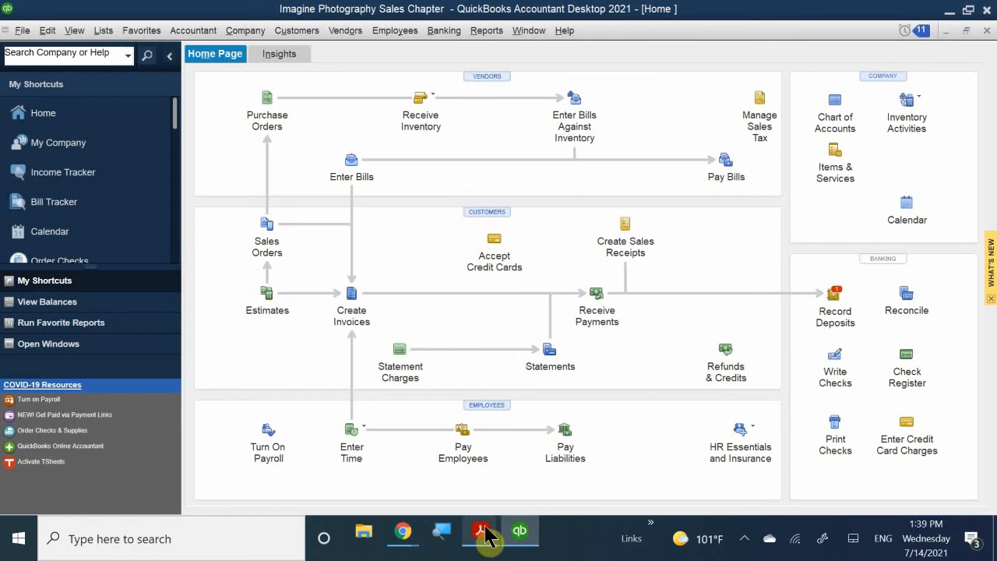
left_click(485, 478)
scroll(673, 332, "up", 6)
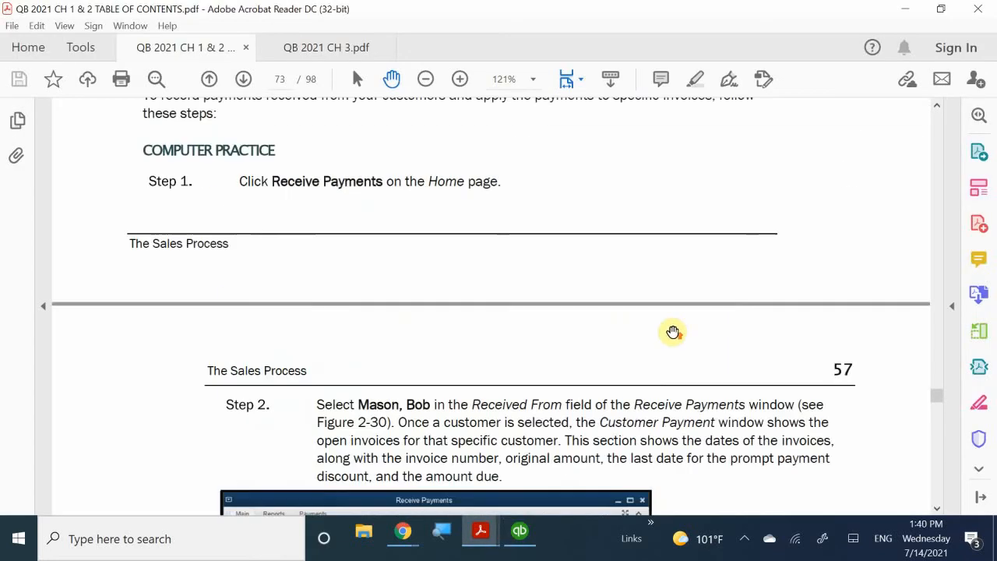
scroll(673, 332, "up", 1)
scroll(673, 332, "down", 5)
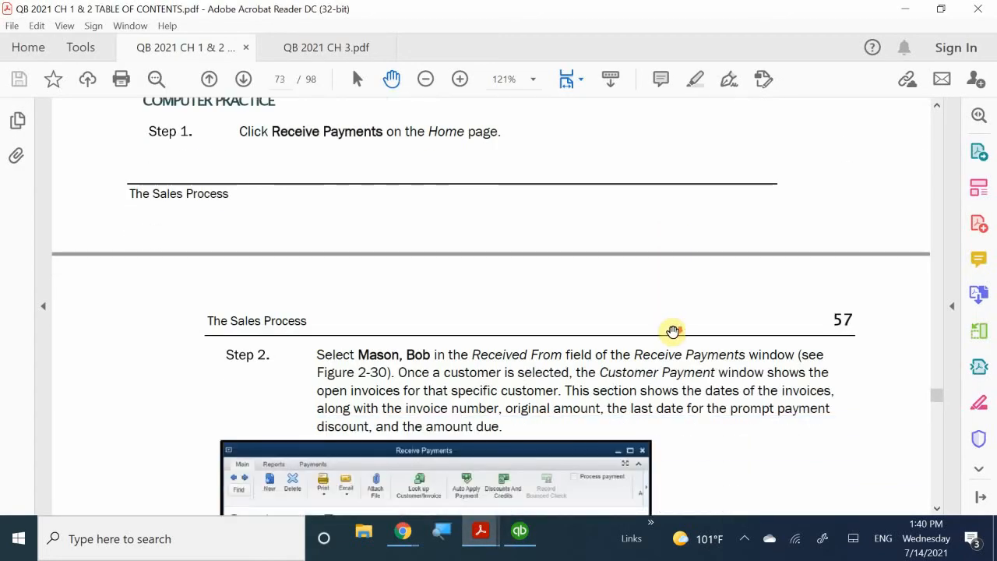
scroll(674, 325, "down", 3)
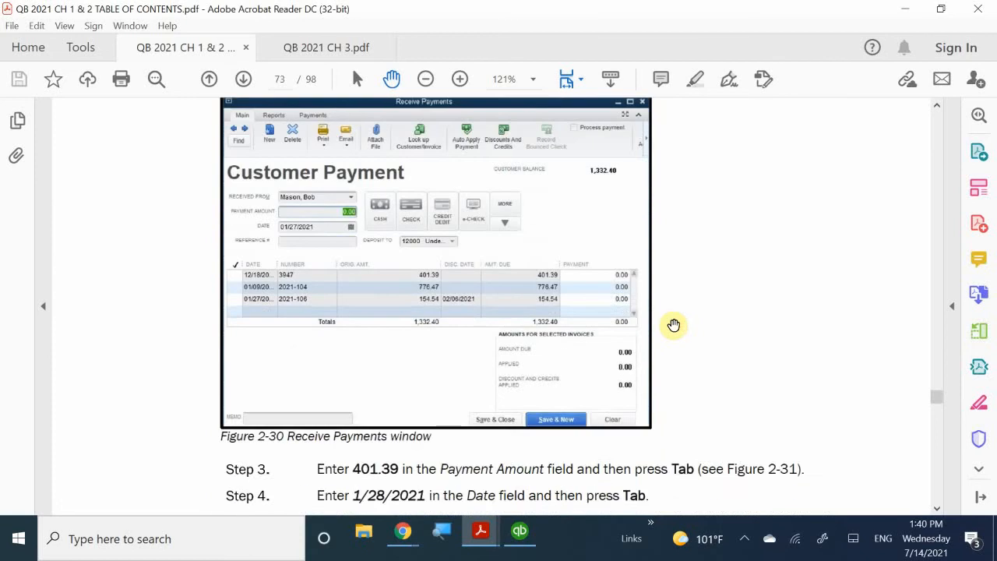
scroll(673, 325, "up", 2)
scroll(674, 325, "down", 2)
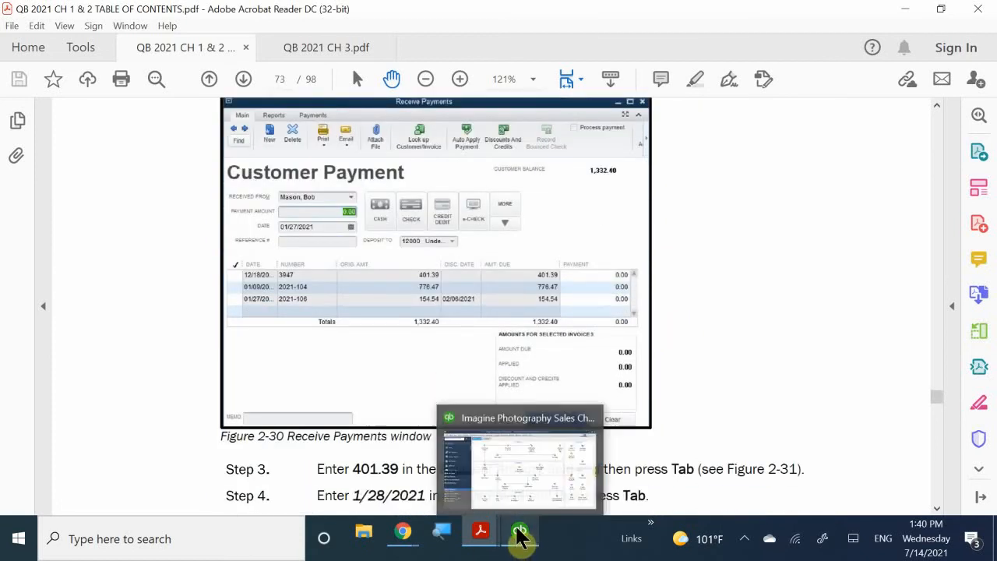
- Return to QuickBooks and look through the Customers menu, closing it without choosing a command
left_click(531, 544)
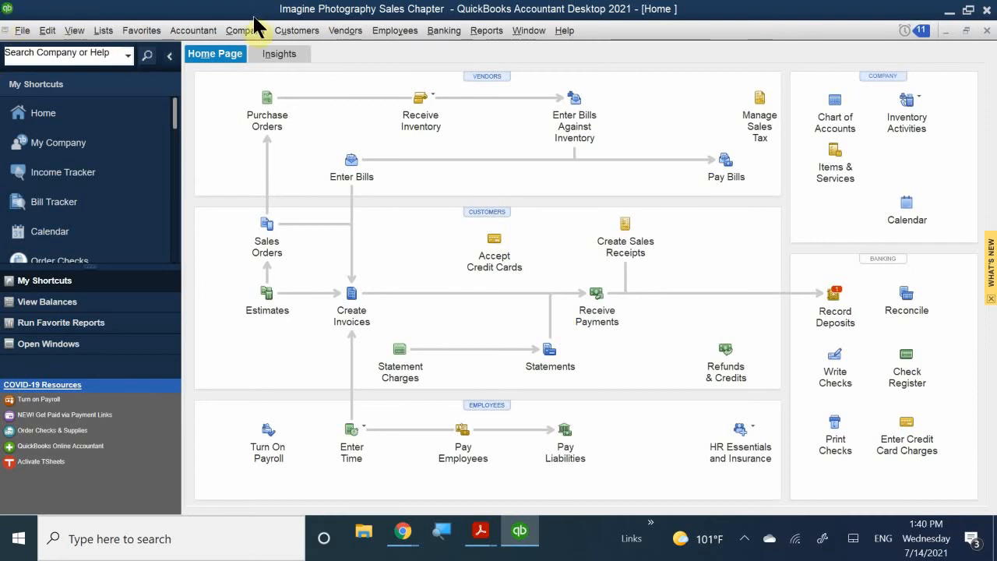
left_click(280, 30)
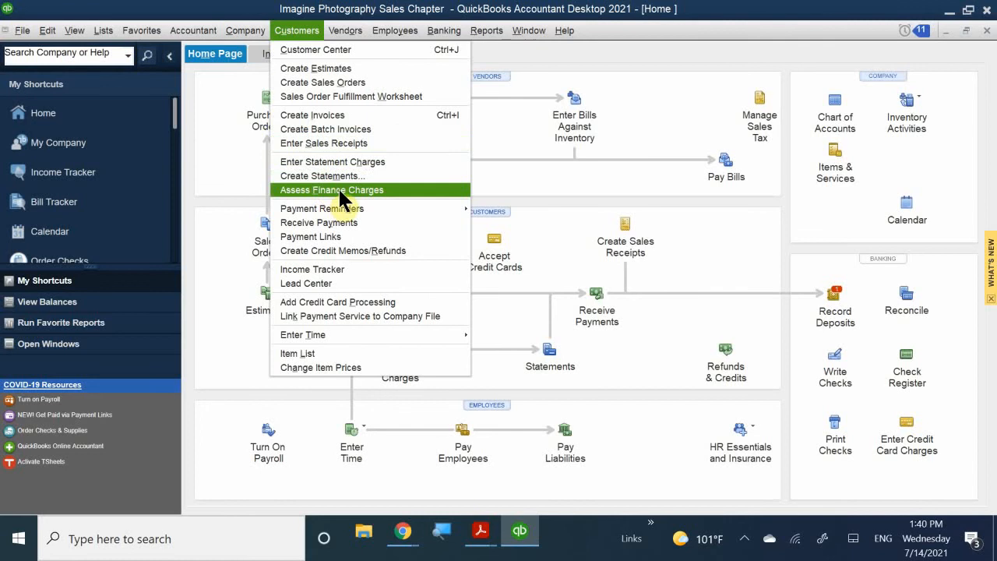
left_click(294, 3)
left_click(485, 216)
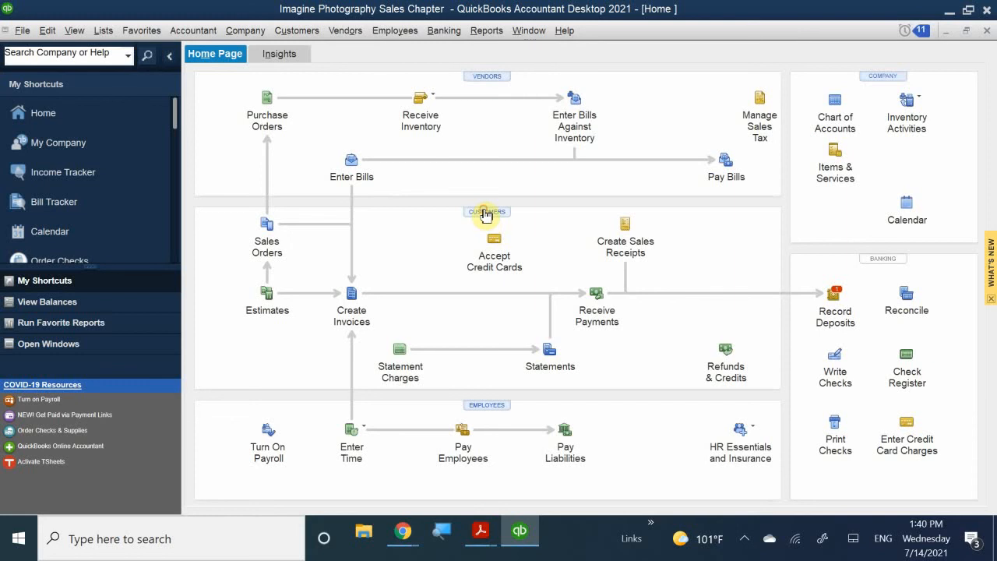
- Open the Customer Center on Branch Opening, showing invoices of 880.00, 500.00 and 570.00
left_click(484, 211)
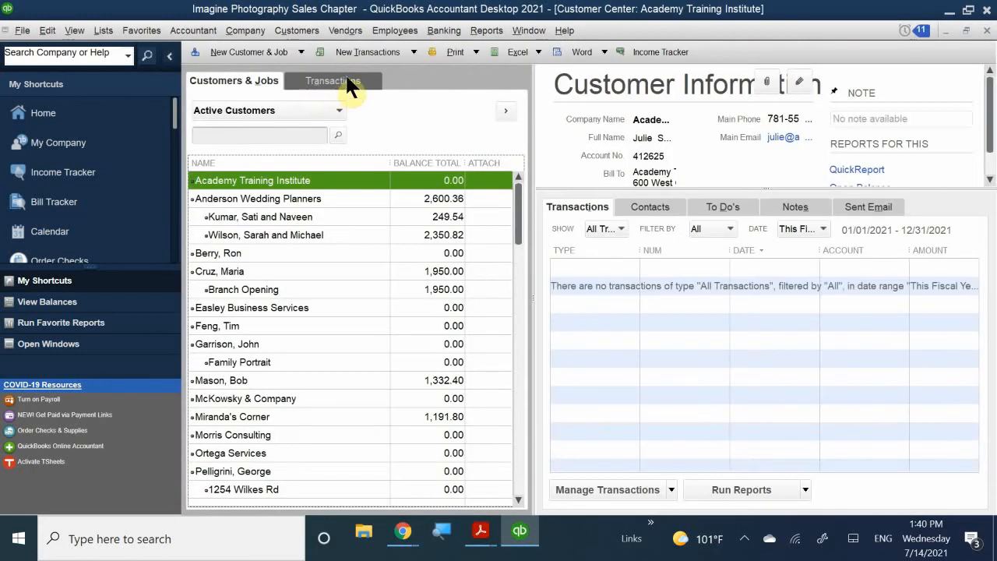
left_click(413, 51)
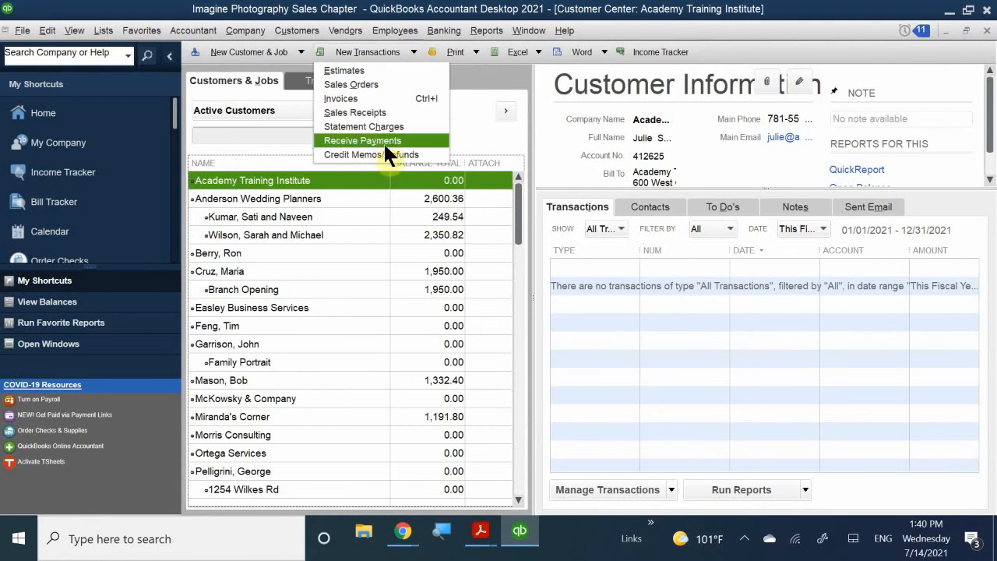
left_click(250, 270)
right_click(263, 272)
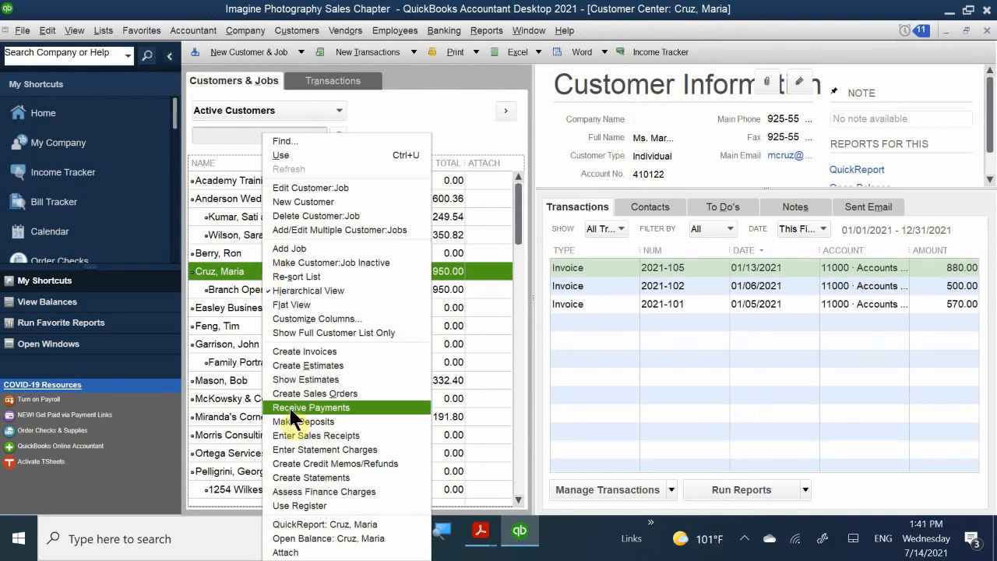
left_click(671, 489)
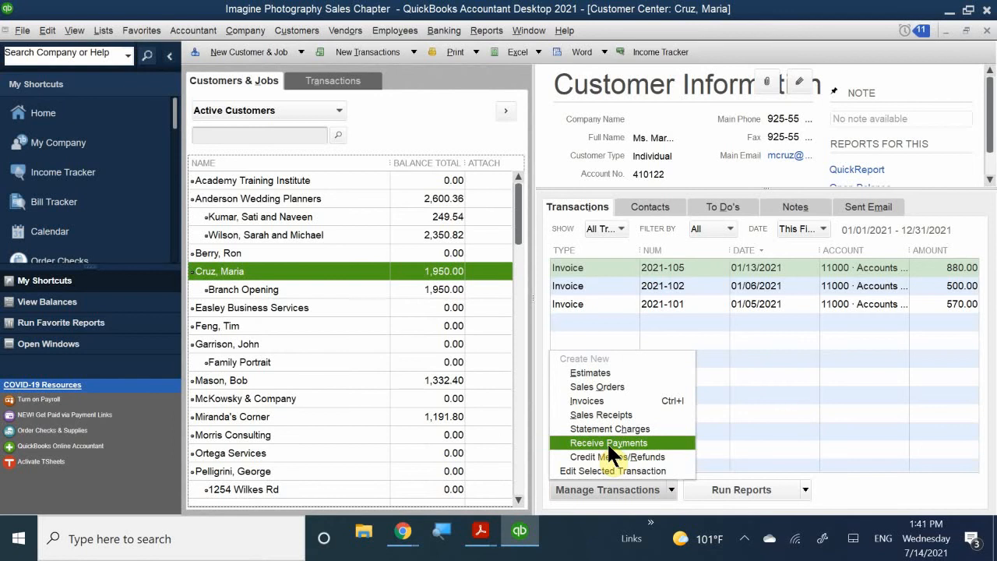
left_click(652, 54)
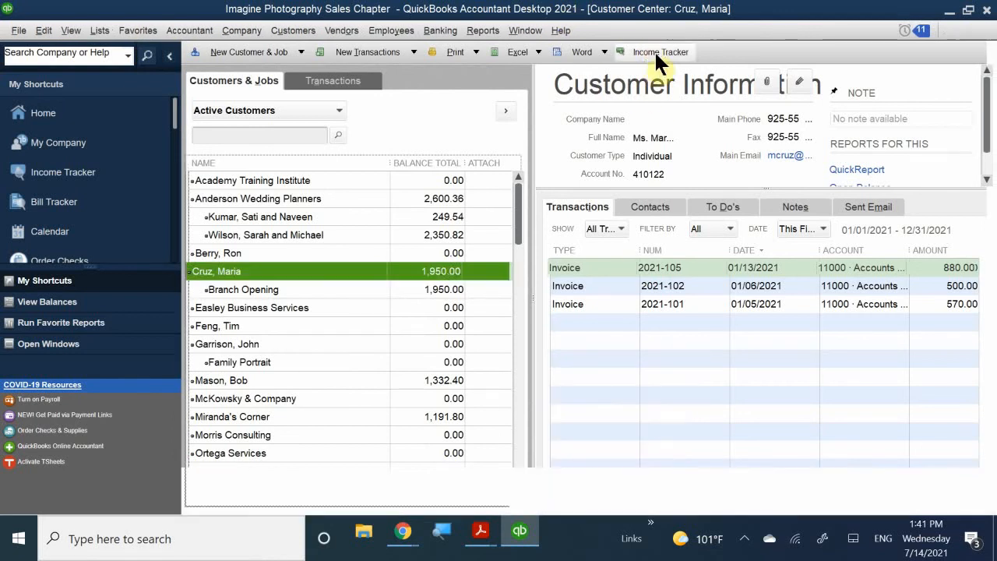
left_click(656, 52)
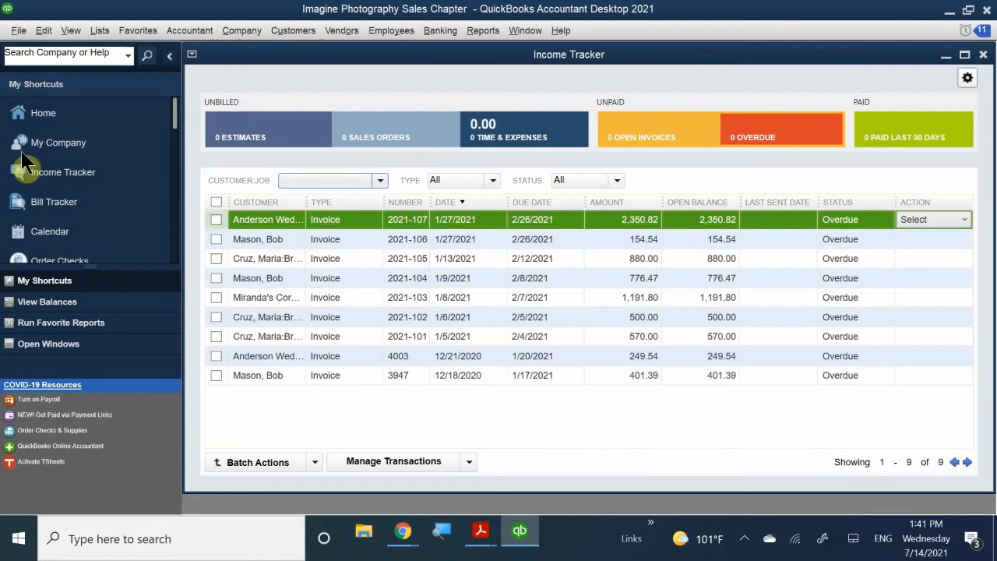
left_click(420, 460)
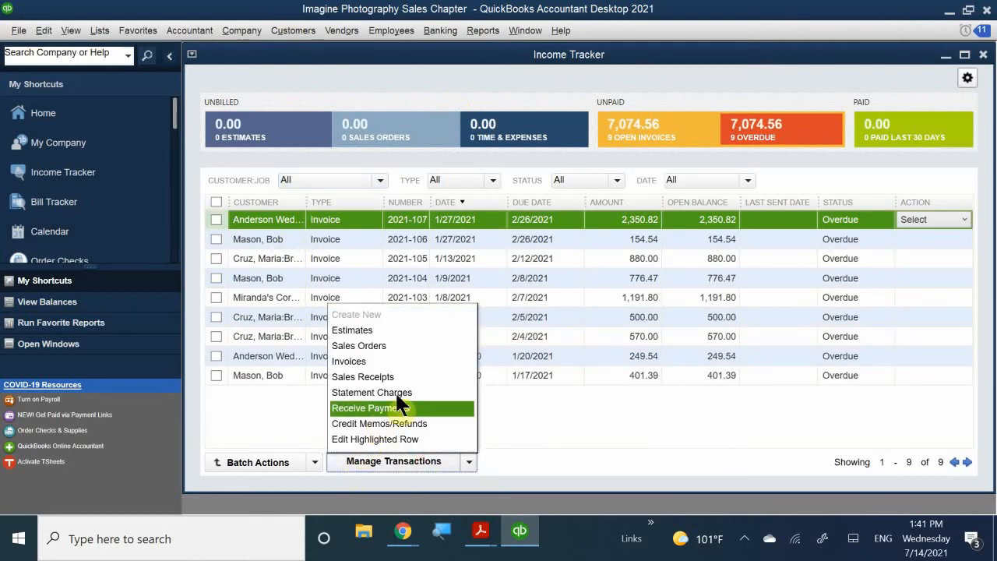
left_click(634, 415)
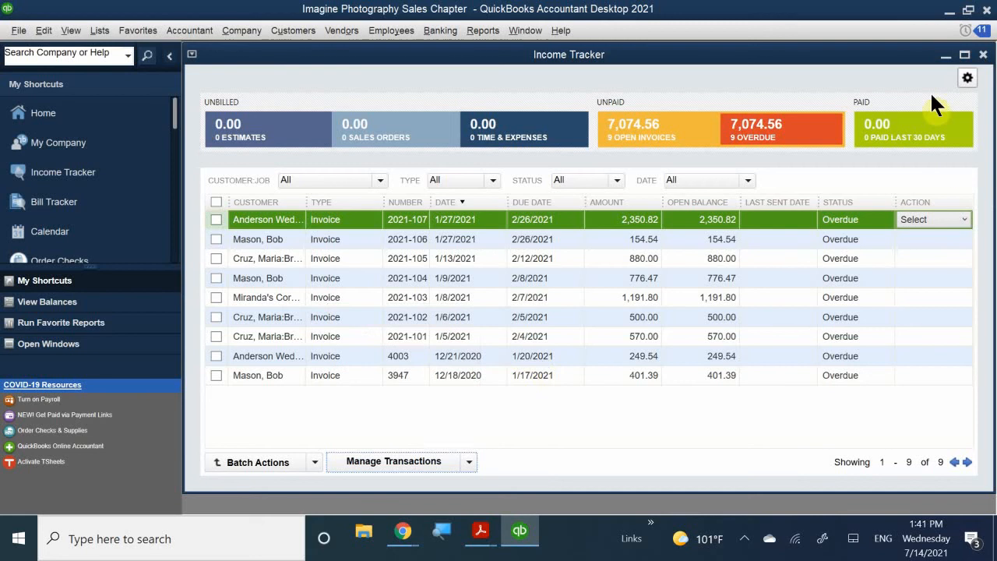
left_click(913, 241)
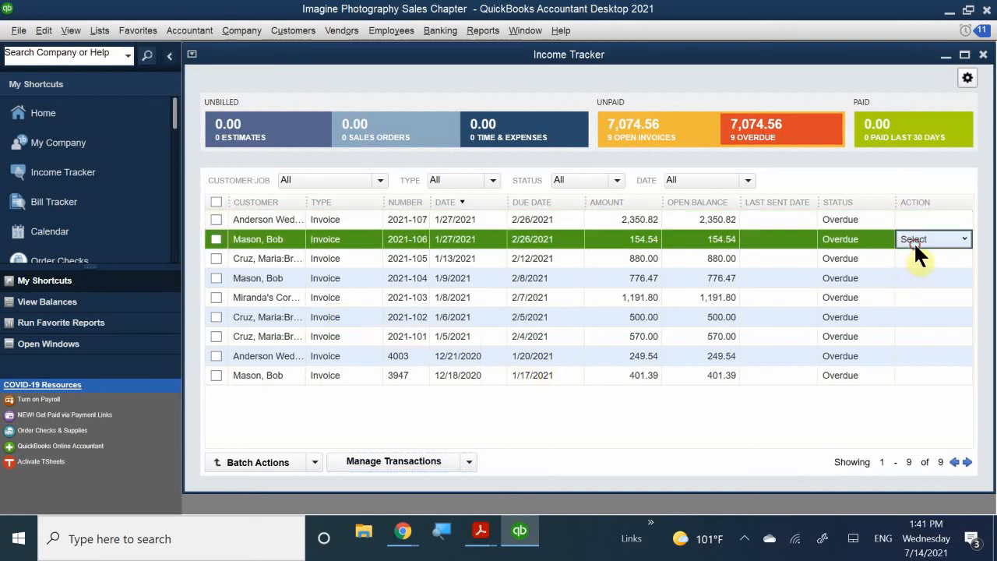
left_click(965, 239)
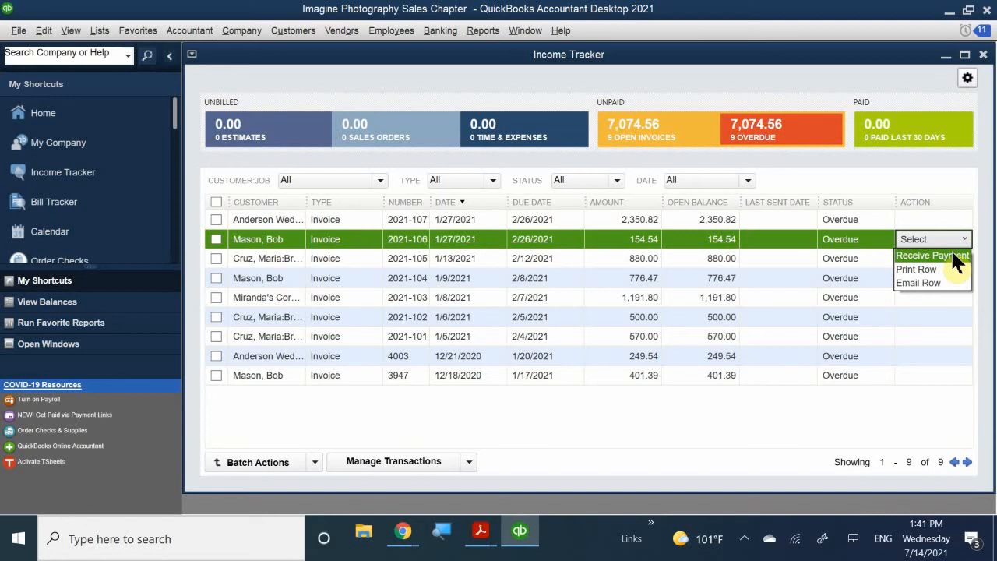
left_click(318, 323)
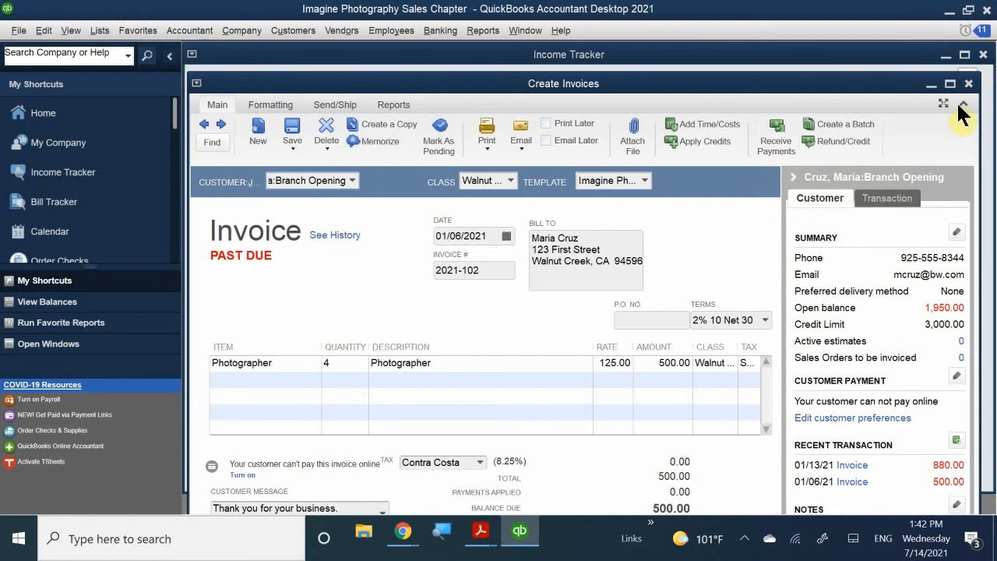
left_click(969, 83)
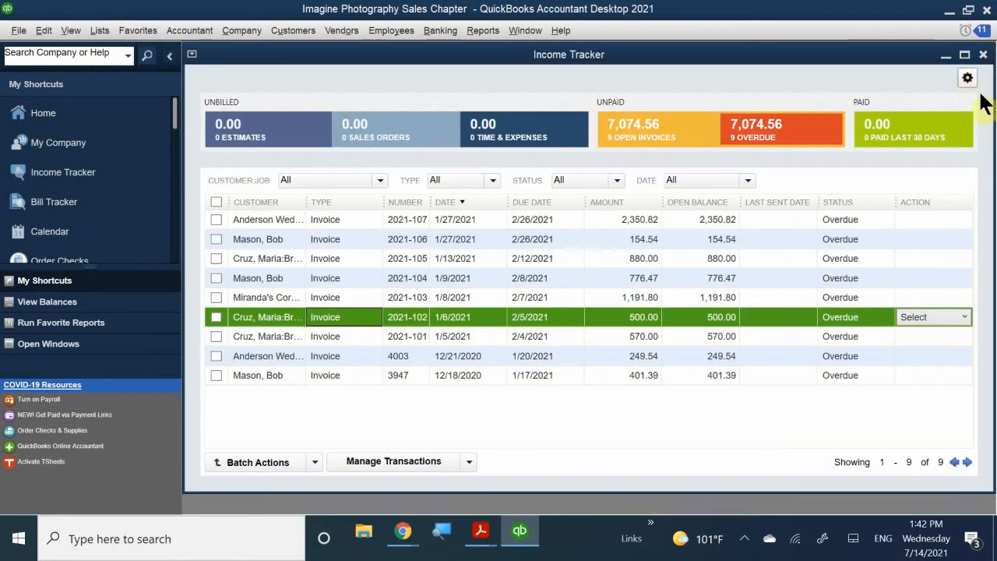
left_click(983, 55)
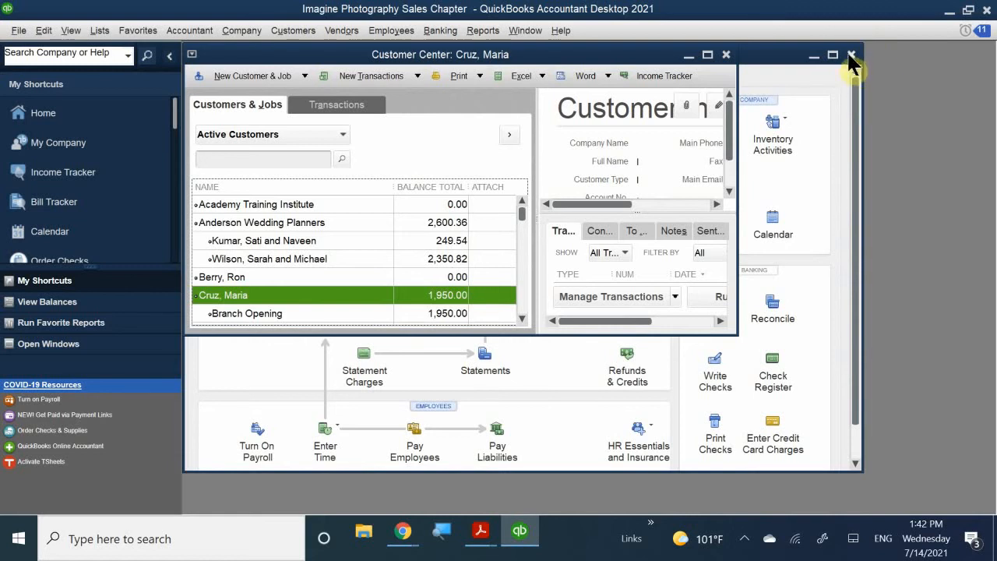
- Close the Customer Center and open a maximized Receive Payments window dated 07/14/2021
left_click(723, 55)
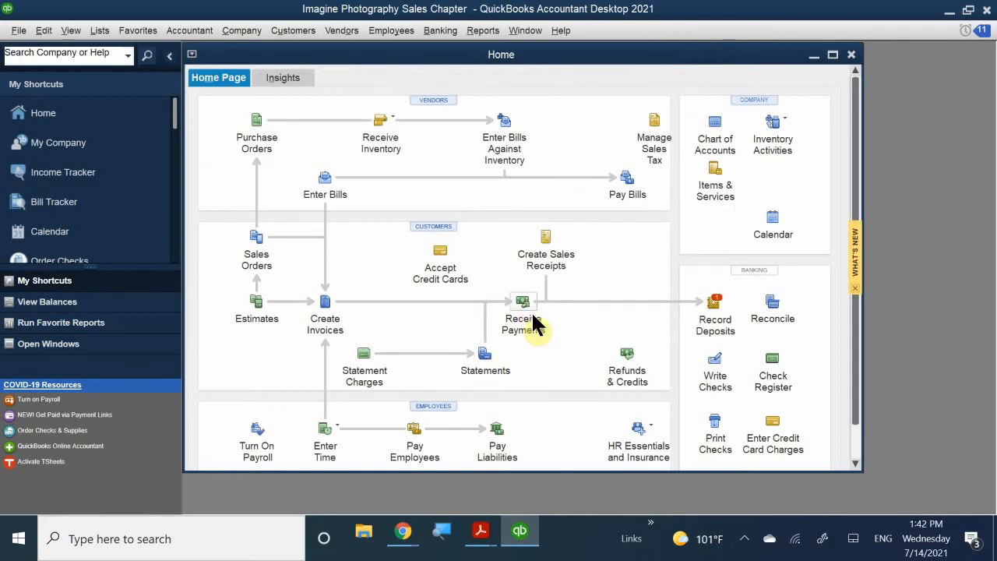
left_click(533, 325)
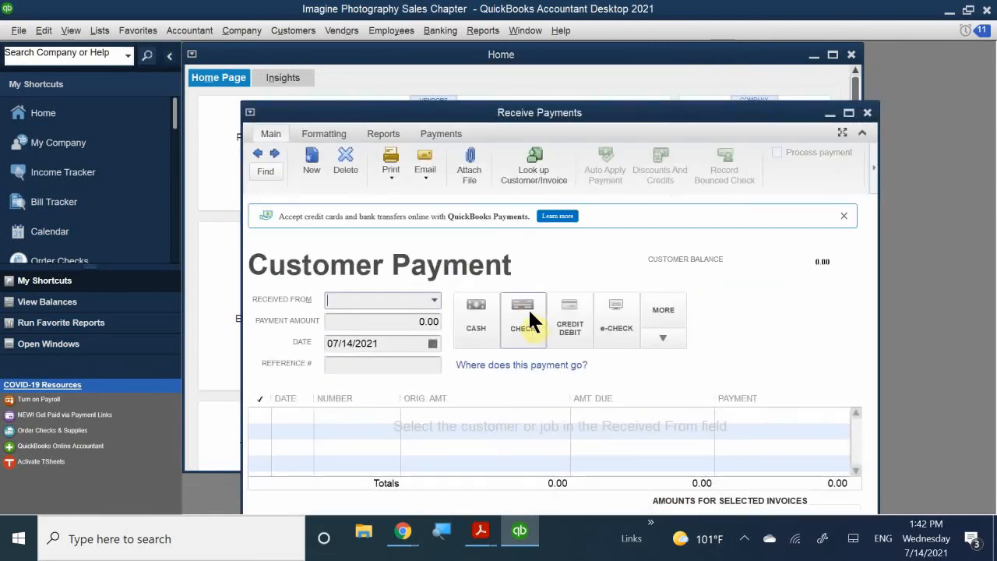
double_click(398, 113)
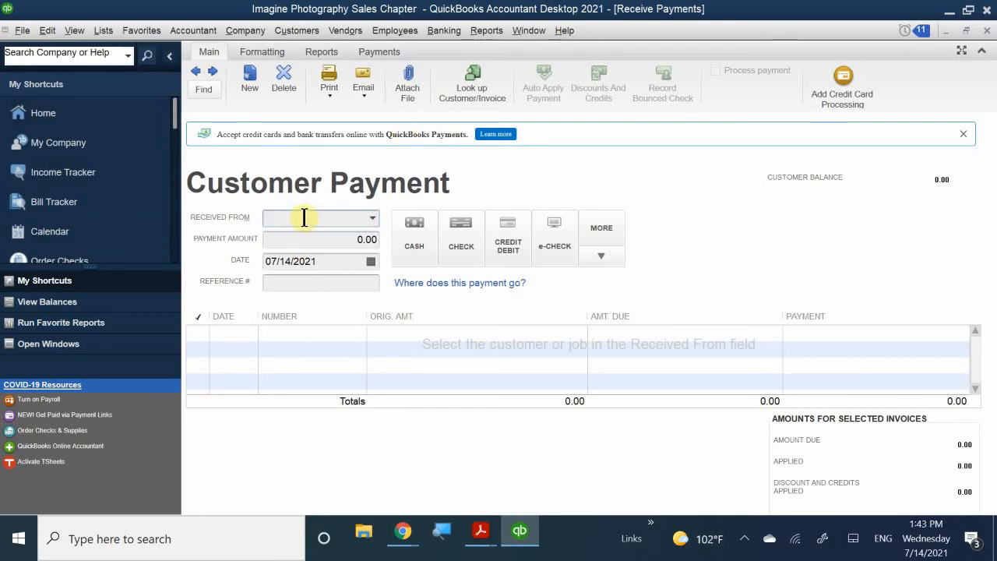
- Pick the paying customer in Received From, listing three open invoices totalling 1,332.40
type("B")
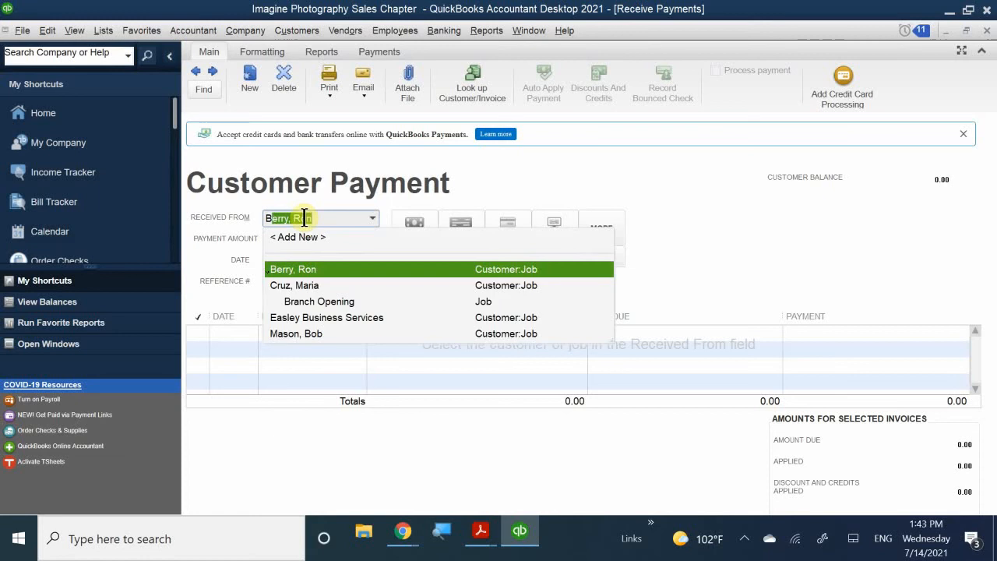
type("ob")
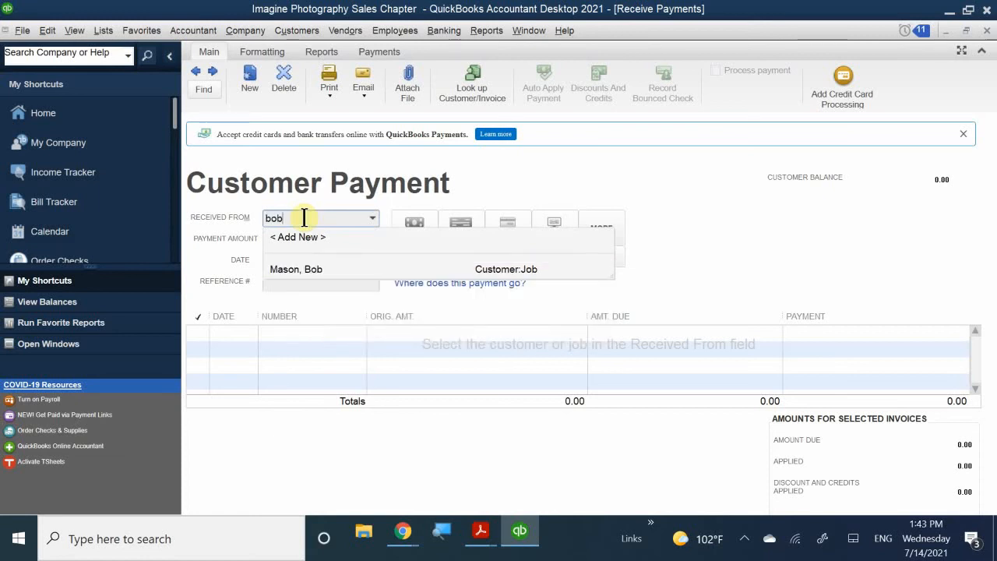
left_click(298, 270)
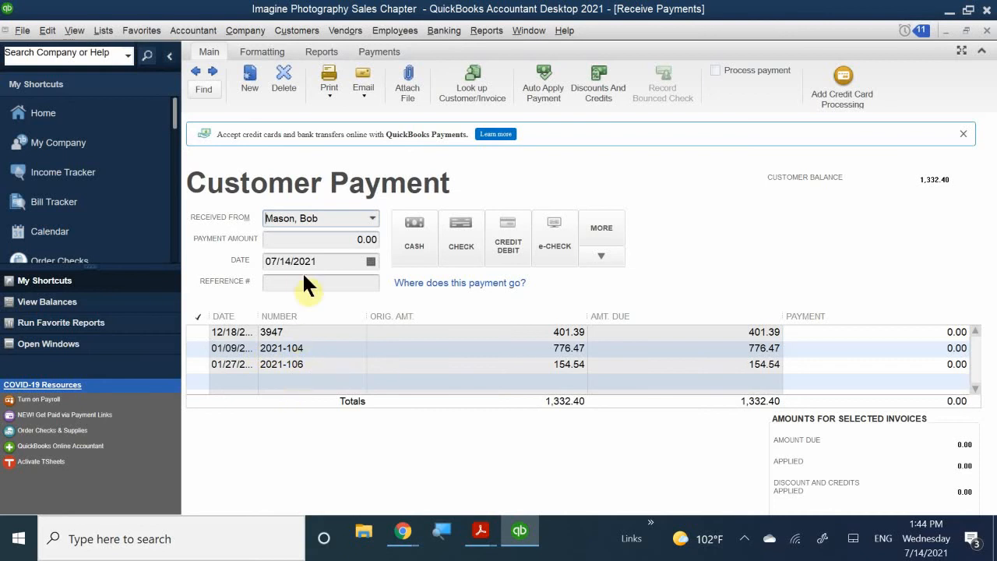
- Apply invoice 2021-104, suppress the automatic-calculation message, and clear the 776.47 payment amount
left_click(323, 240)
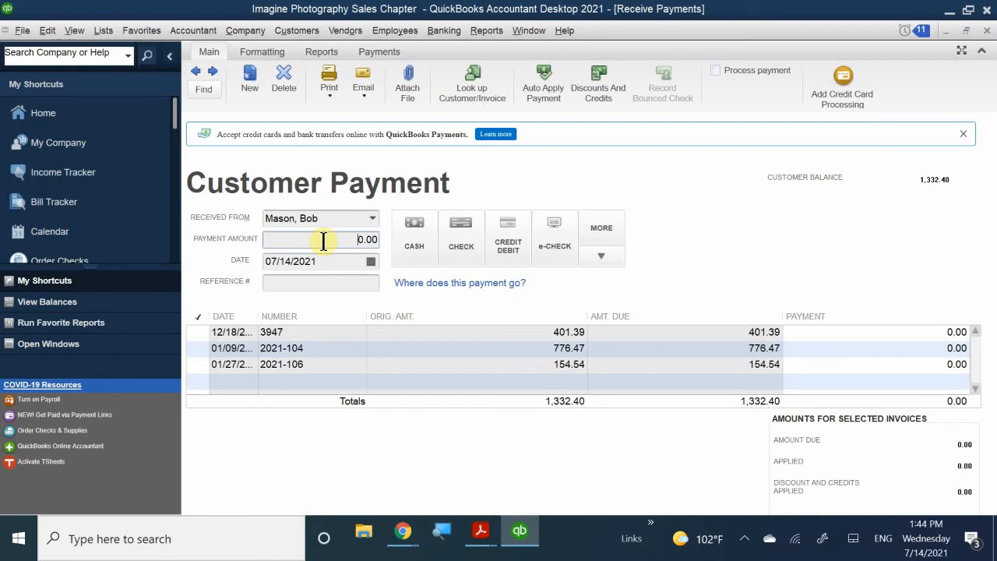
left_click(191, 347)
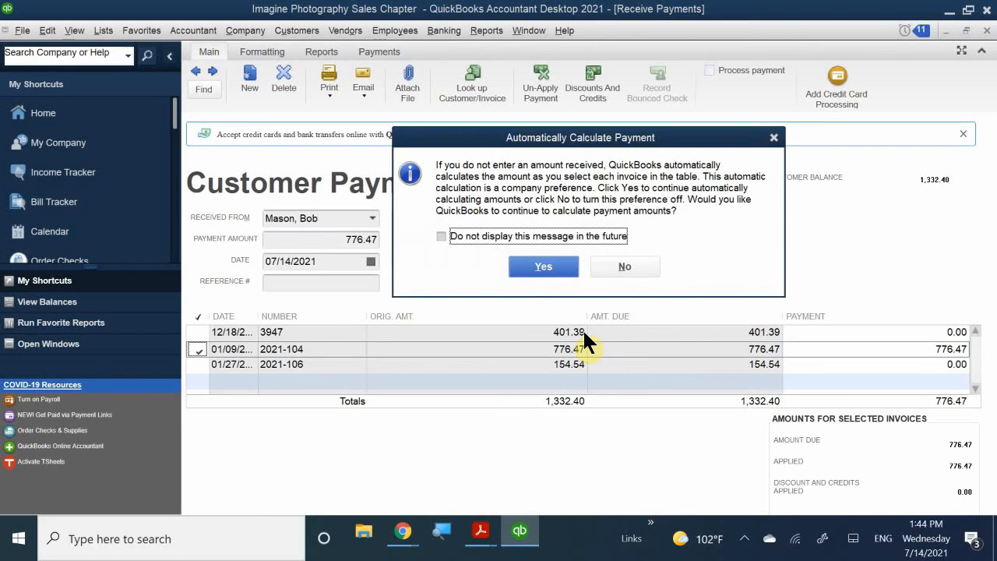
left_click(508, 235)
left_click(526, 266)
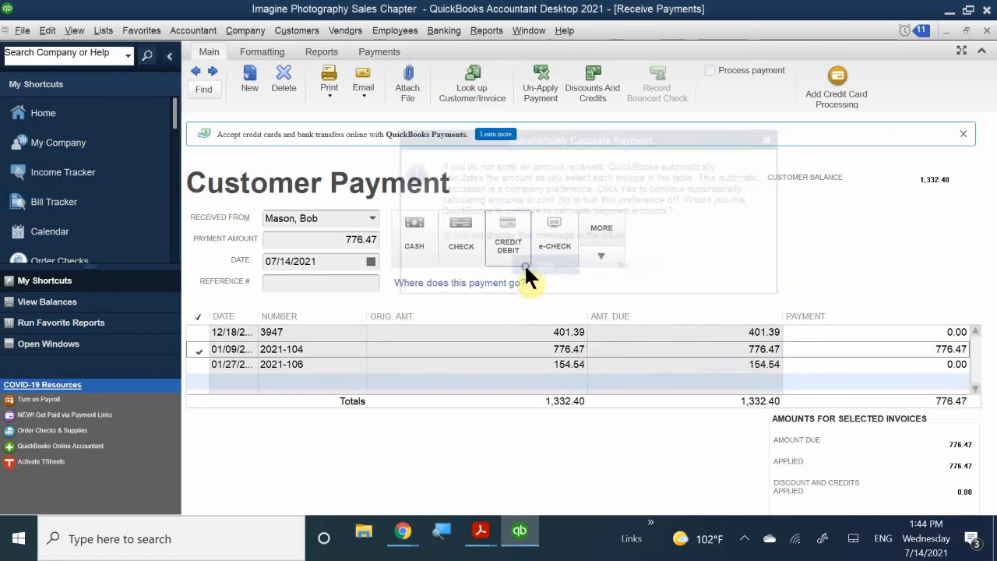
left_click(330, 240)
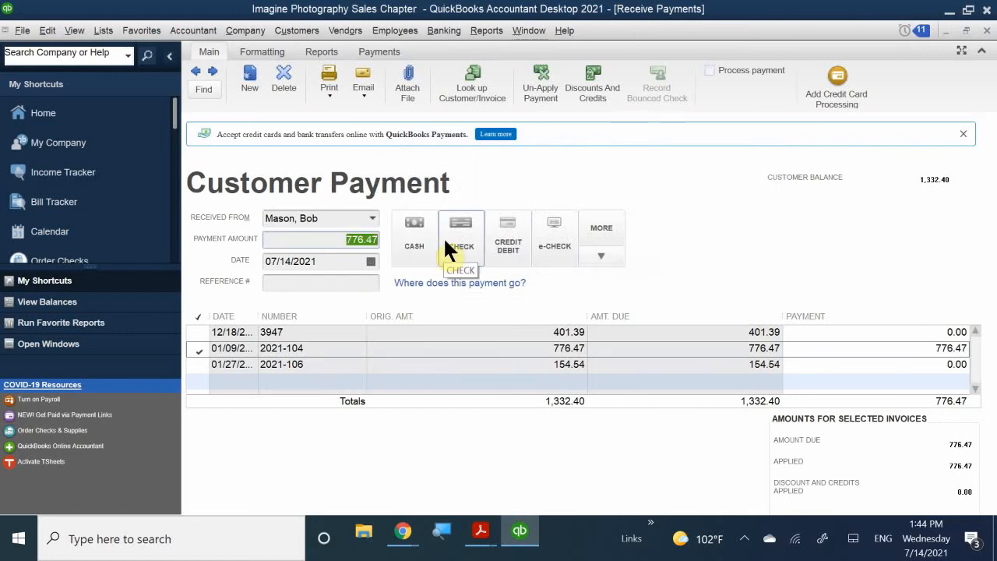
key("BackSpace")
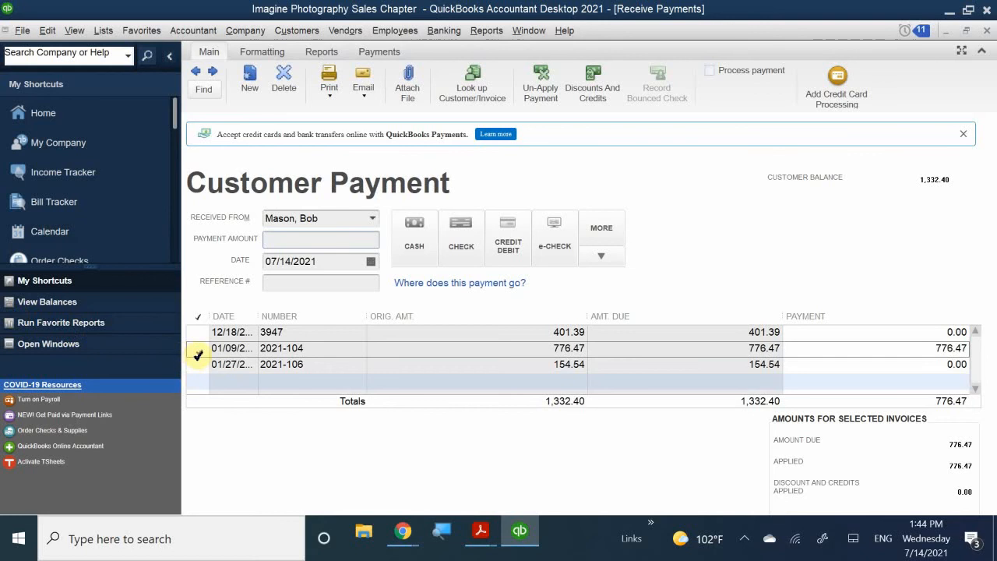
- Clear the reapplied invoice 2021-104 amount again and set the payment method to Check
left_click(198, 355)
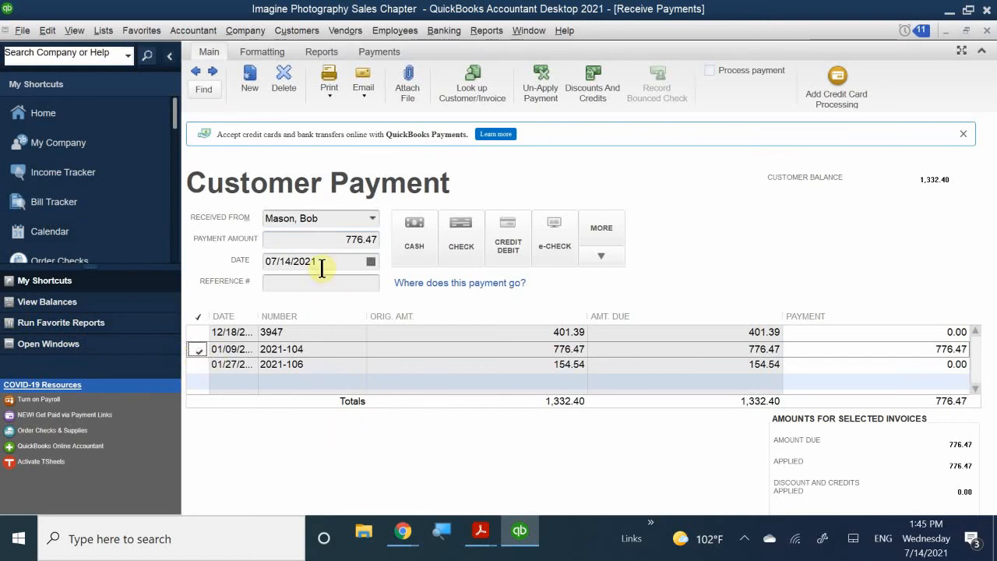
left_click(329, 238)
key("BackSpace")
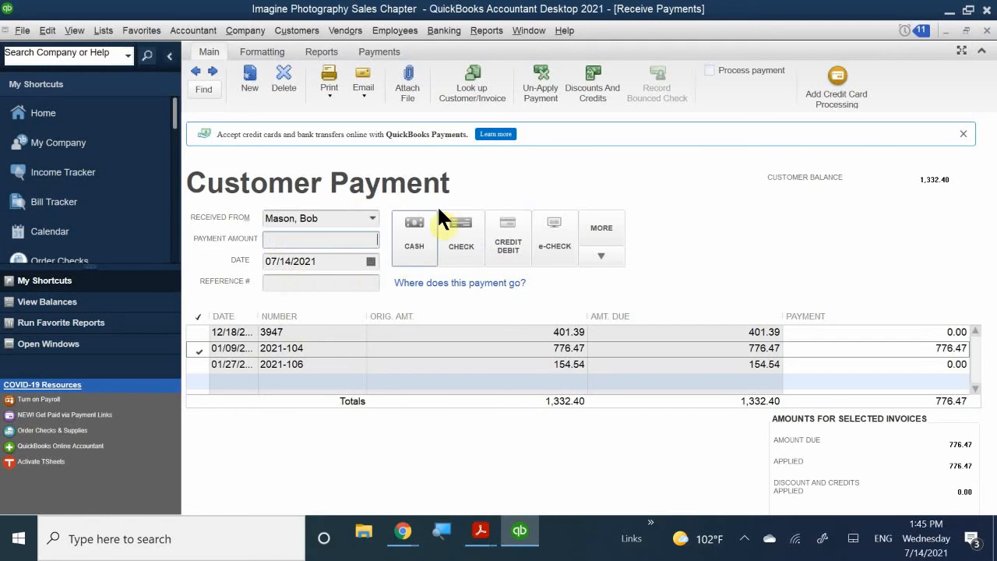
left_click(457, 265)
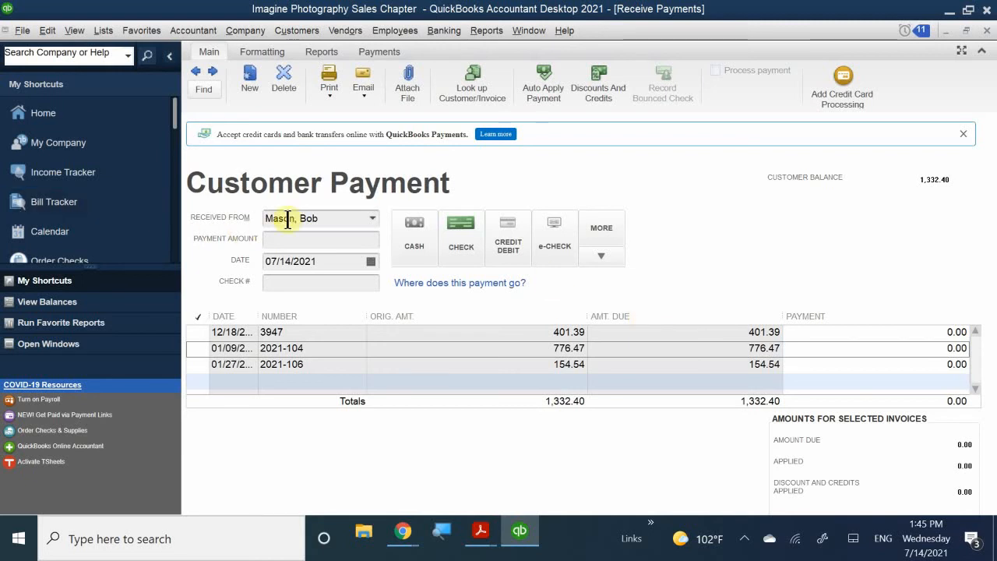
- Enter a 401.39 payment amount, applied in full to the oldest invoice
left_click(328, 240)
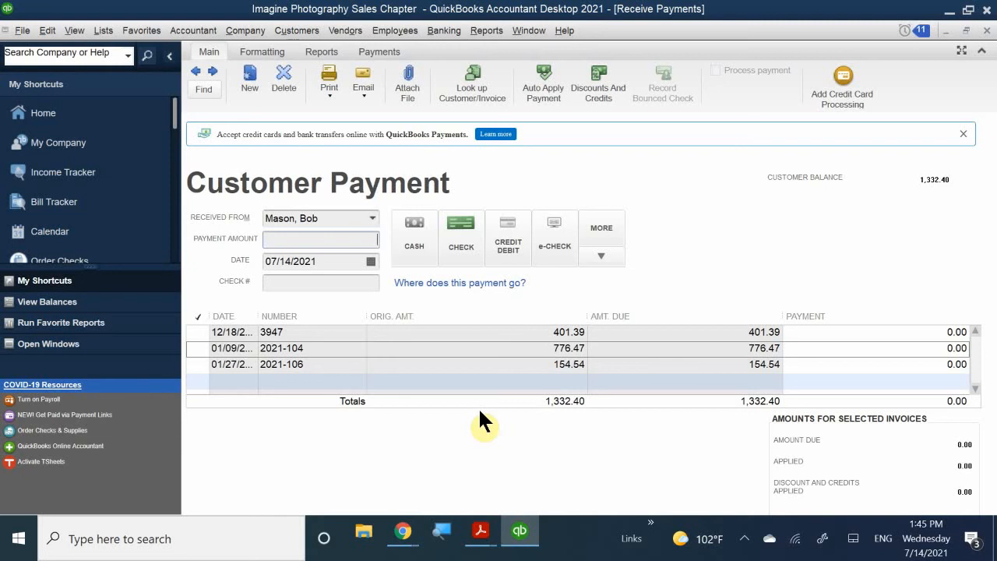
type("401.")
type("39")
- Date the check payment 12/28/2020 and enter check number 5256
left_click(371, 262)
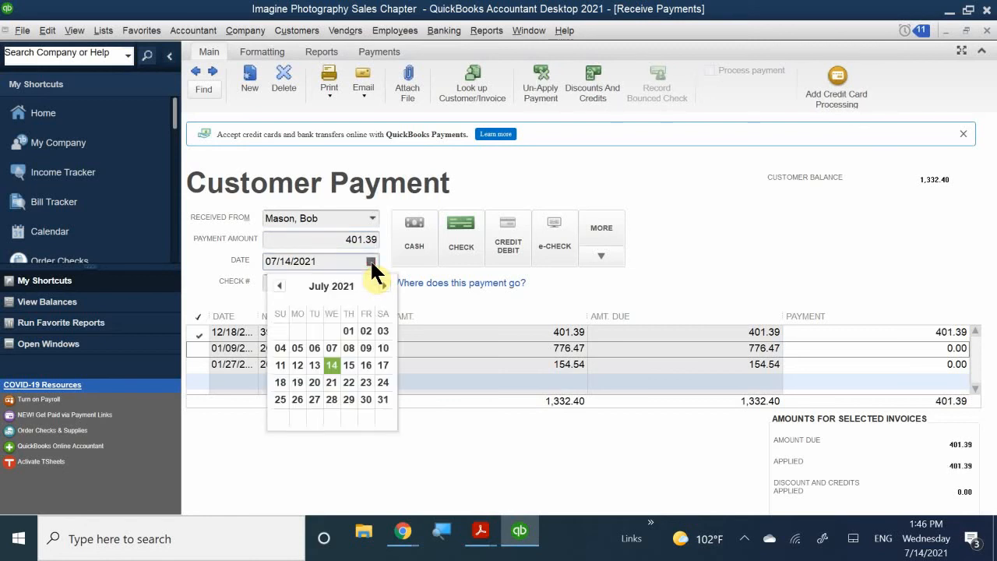
left_click(279, 286)
left_click(279, 286)
left_click(279, 285)
left_click(279, 286)
left_click(279, 286)
left_click(279, 286)
left_click(279, 286)
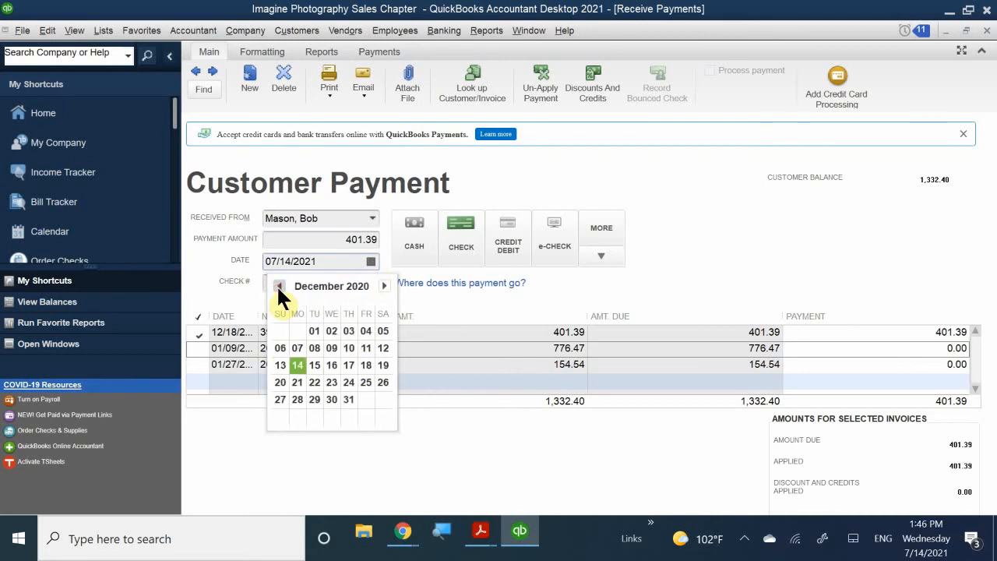
left_click(279, 286)
left_click(384, 286)
left_click(300, 398)
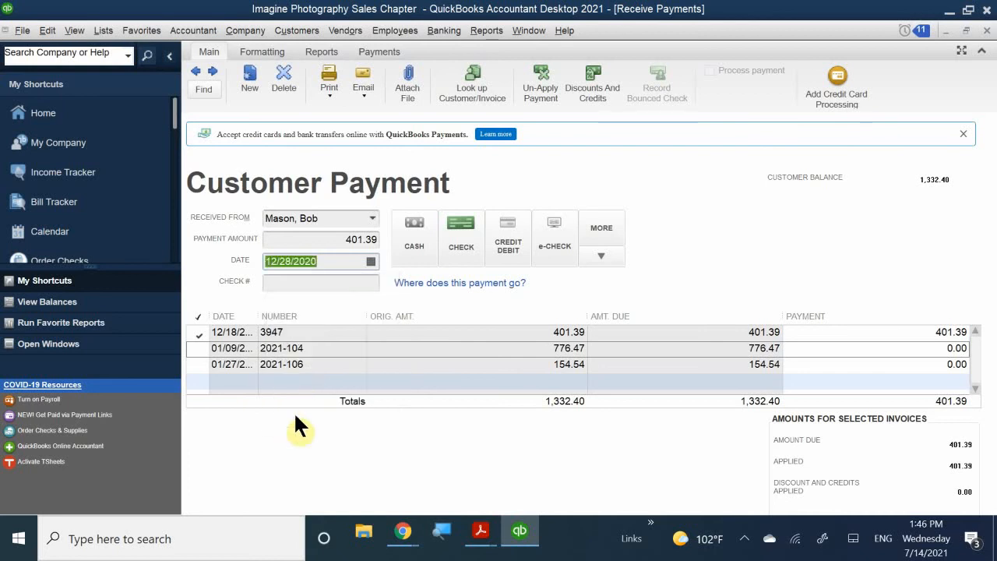
left_click(296, 282)
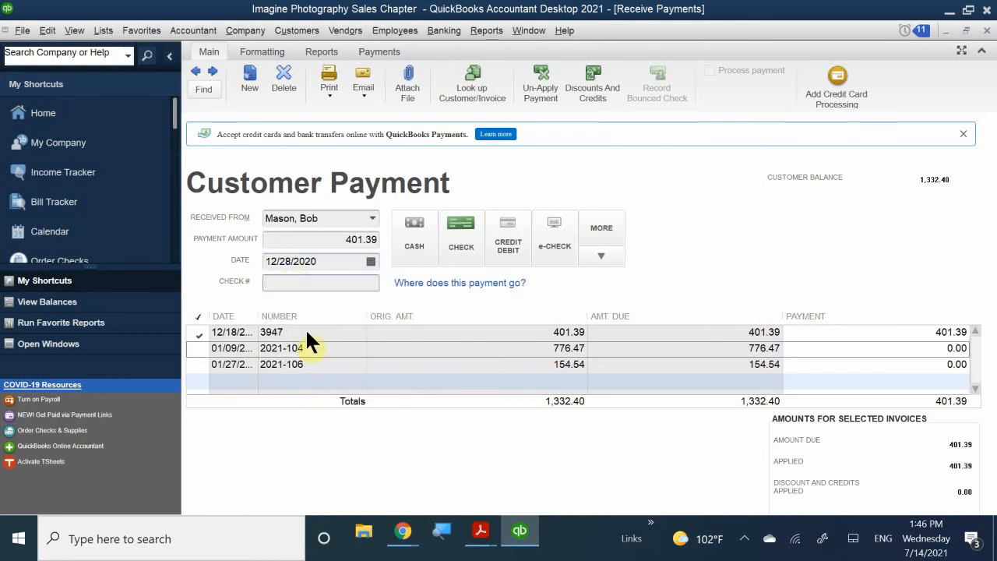
type("5256")
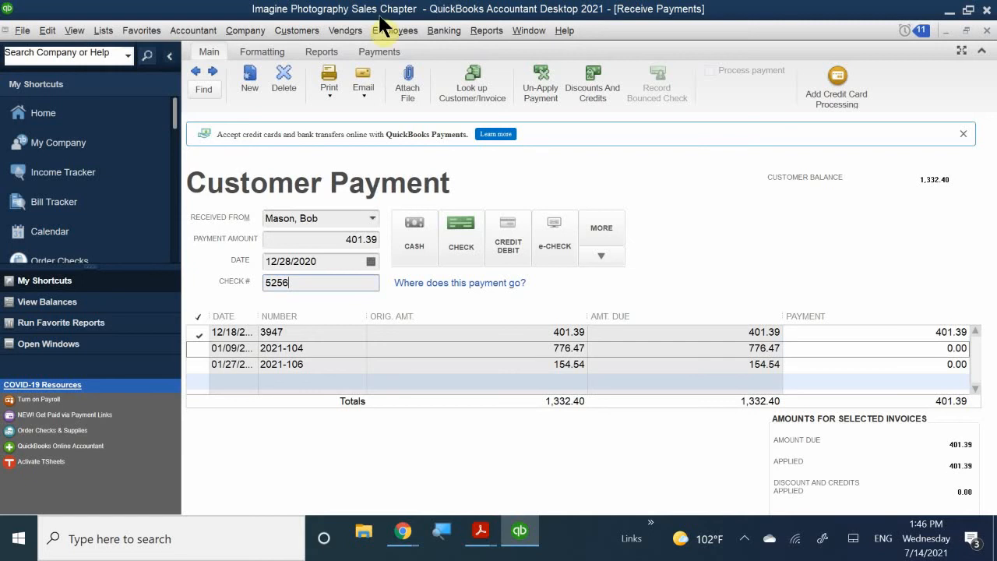
- Correct the payment date to 01/28/2021 using the calendar
left_click(371, 262)
left_click(387, 287)
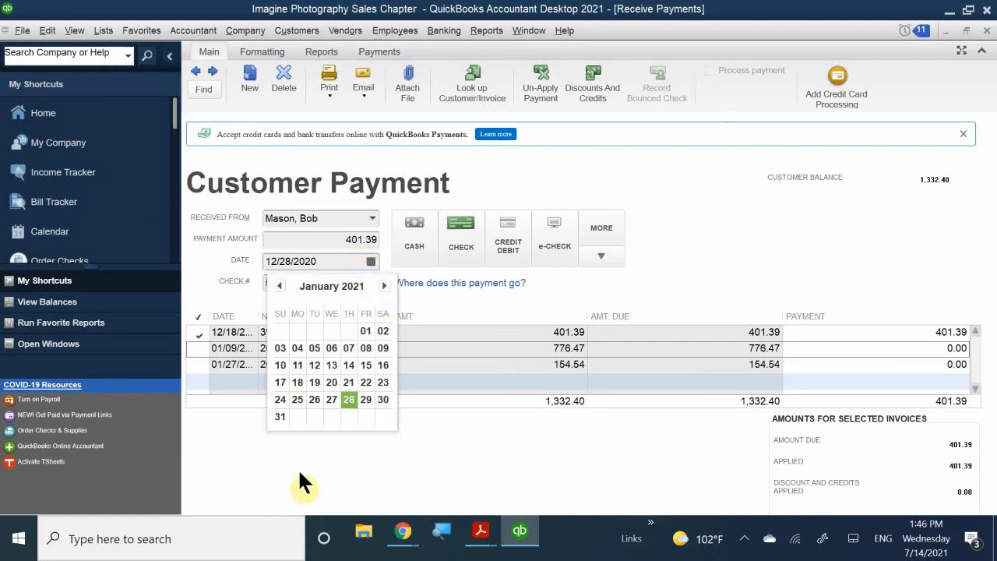
left_click(352, 402)
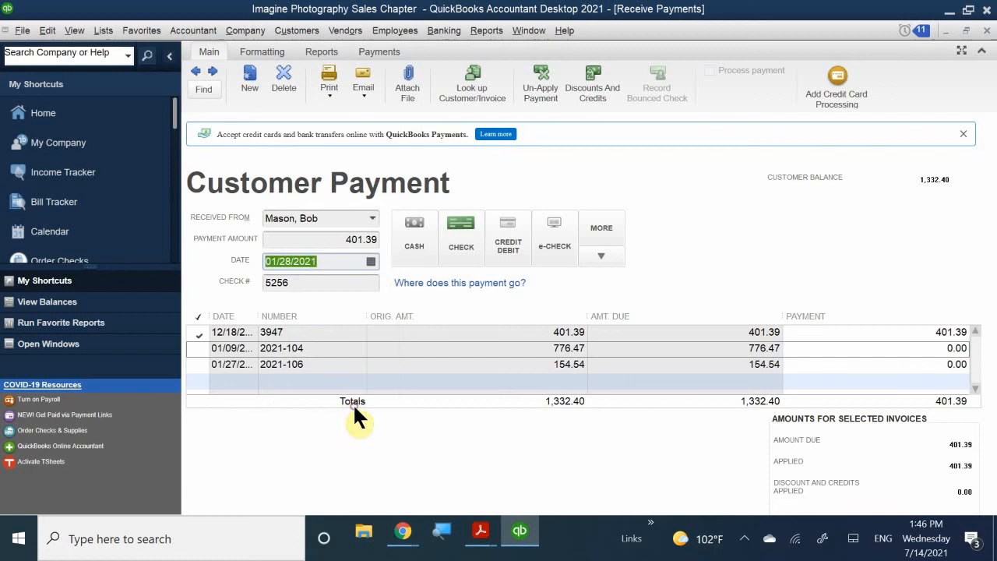
left_click(319, 282)
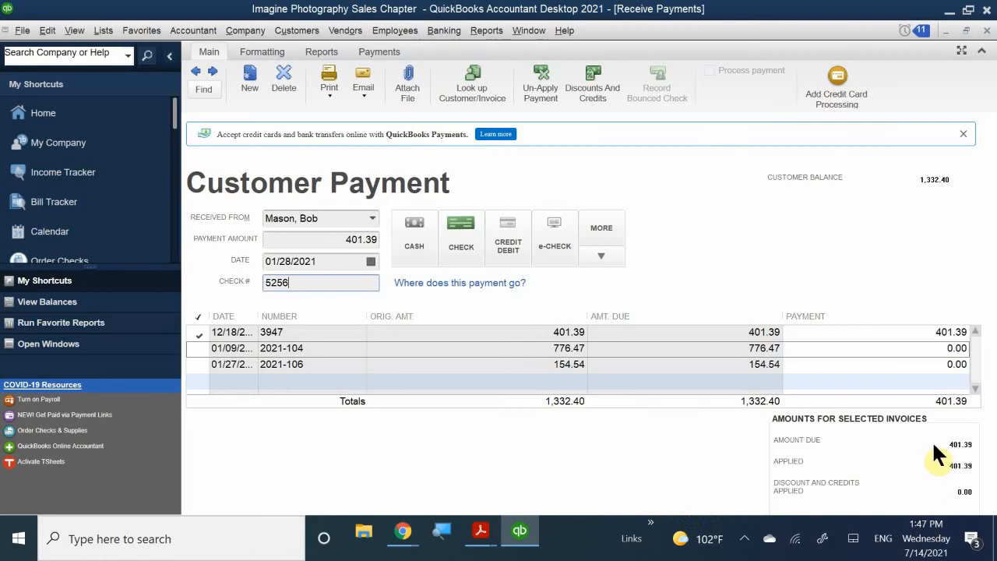
double_click(459, 12)
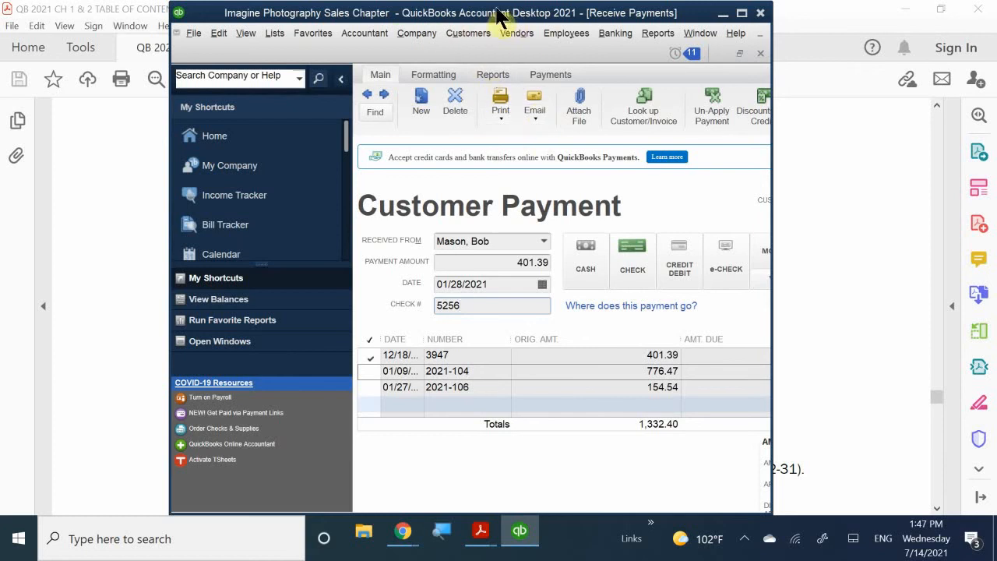
left_click_drag(481, 12, 481, 13)
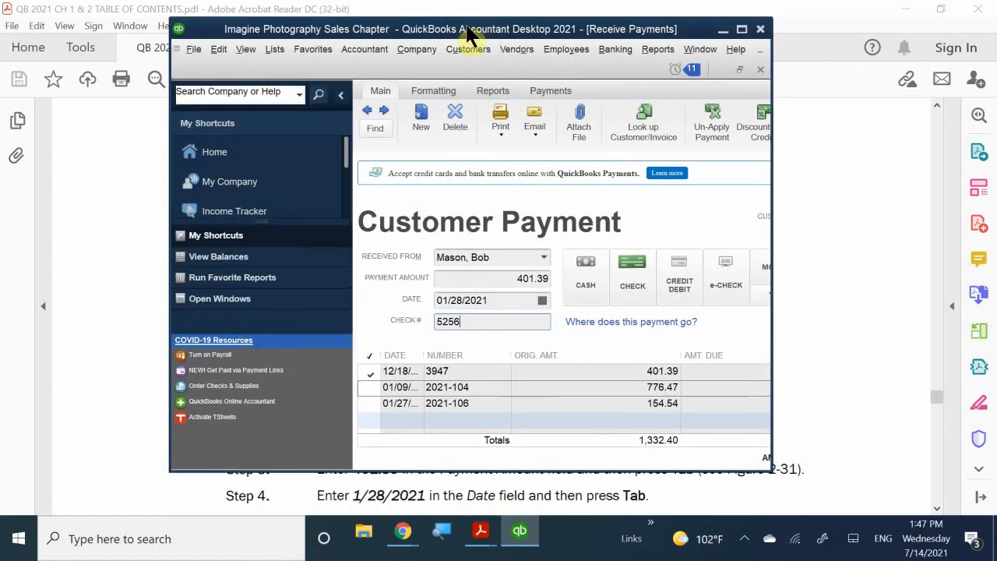
double_click(484, 32)
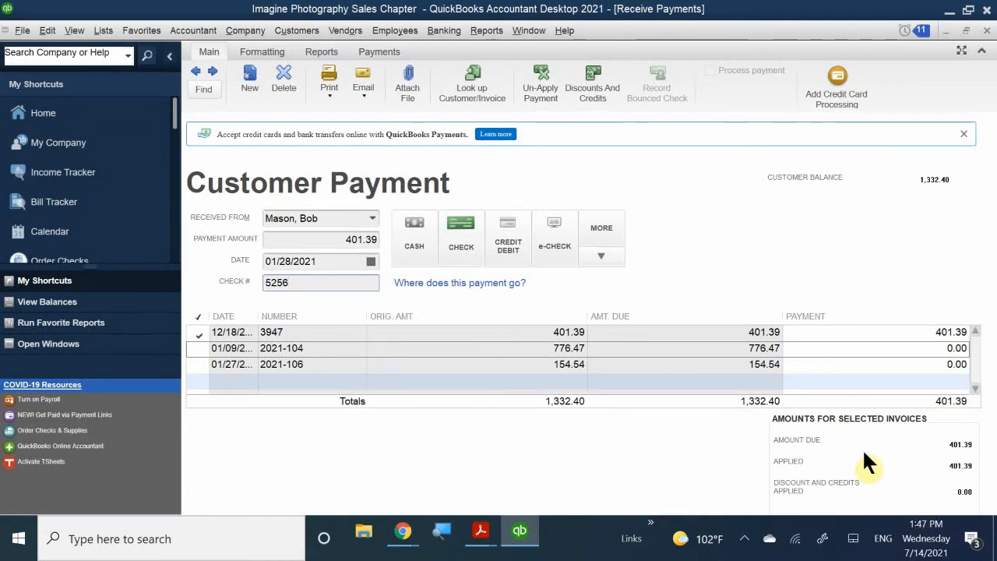
- Save the 401.39 check payment and close the payment form to return to the Home page
key("alt+s")
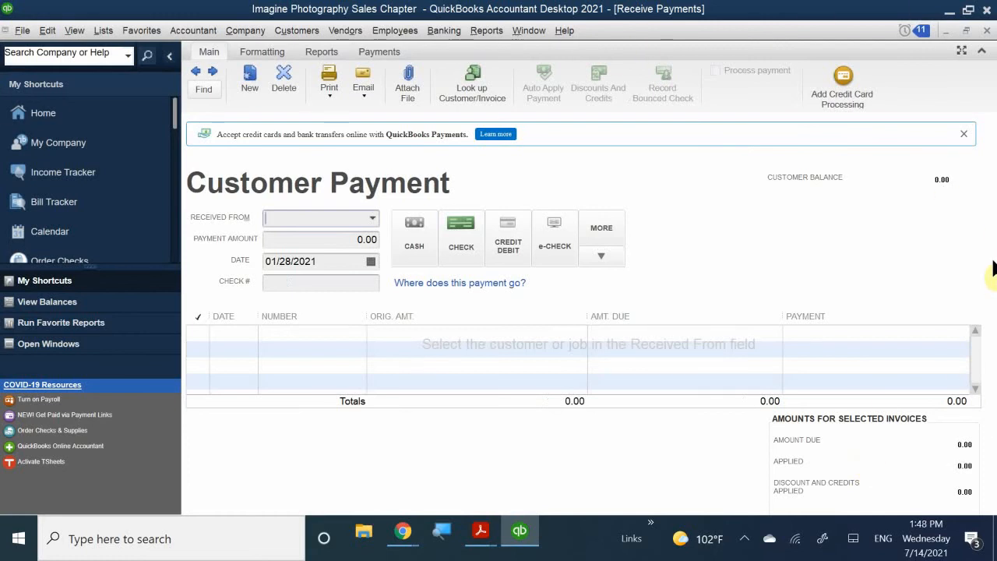
left_click(986, 31)
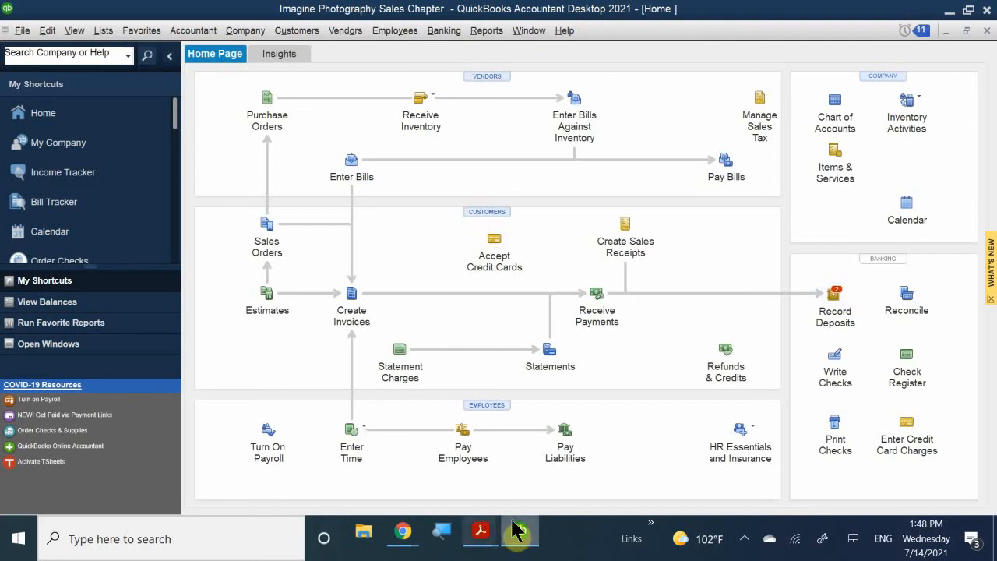
mouse_move(514, 532)
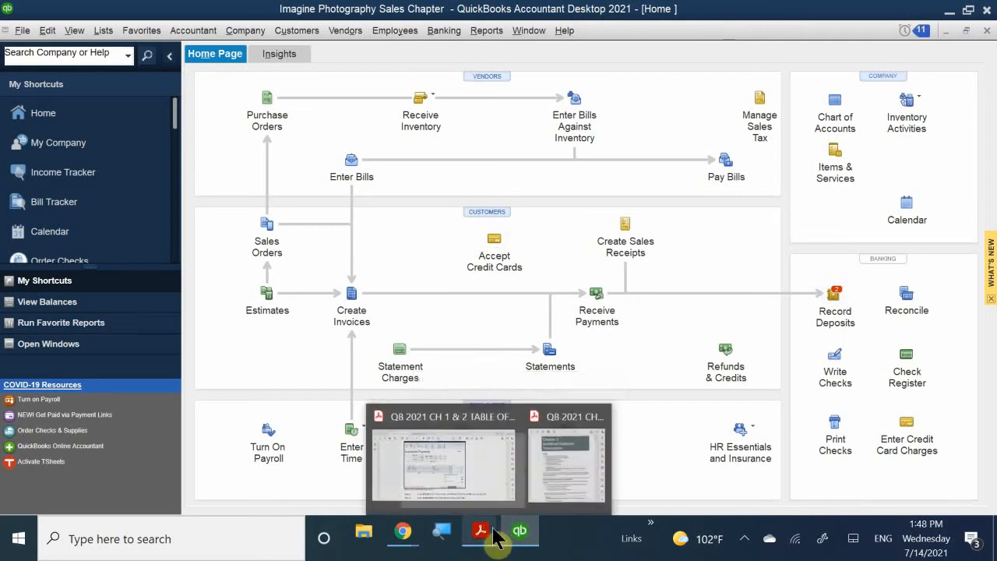
- Bring the CH 1 & 2 PDF guide forward, scroll through it, then switch back to QuickBooks
left_click(485, 492)
scroll(473, 314, "down", 15)
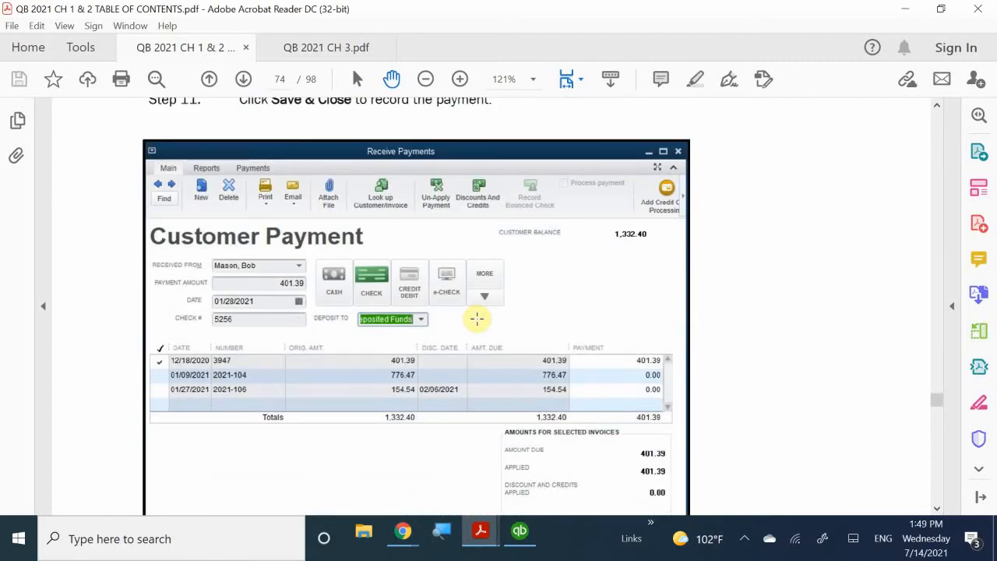
scroll(477, 318, "down", 5)
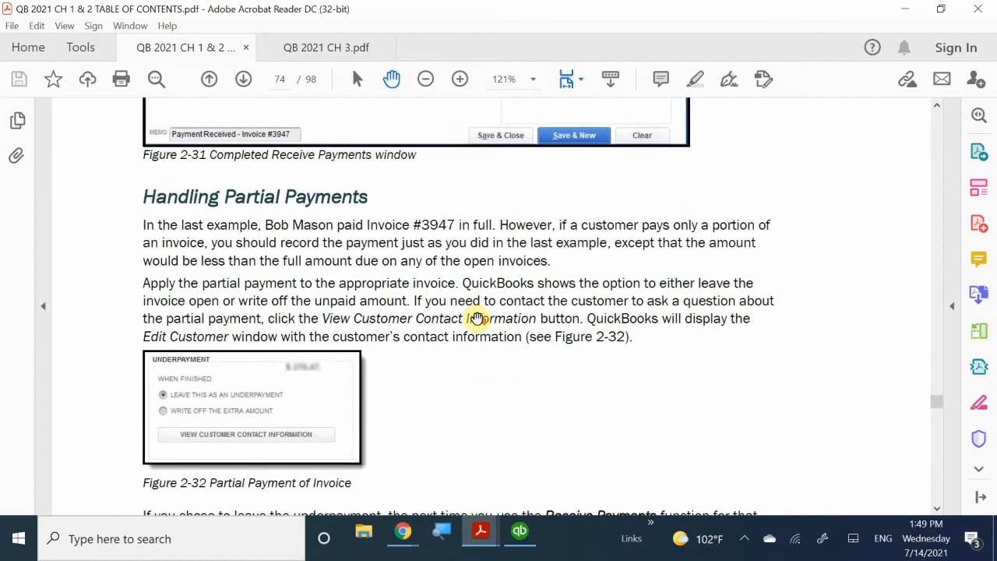
scroll(477, 318, "down", 1)
scroll(476, 318, "up", 3)
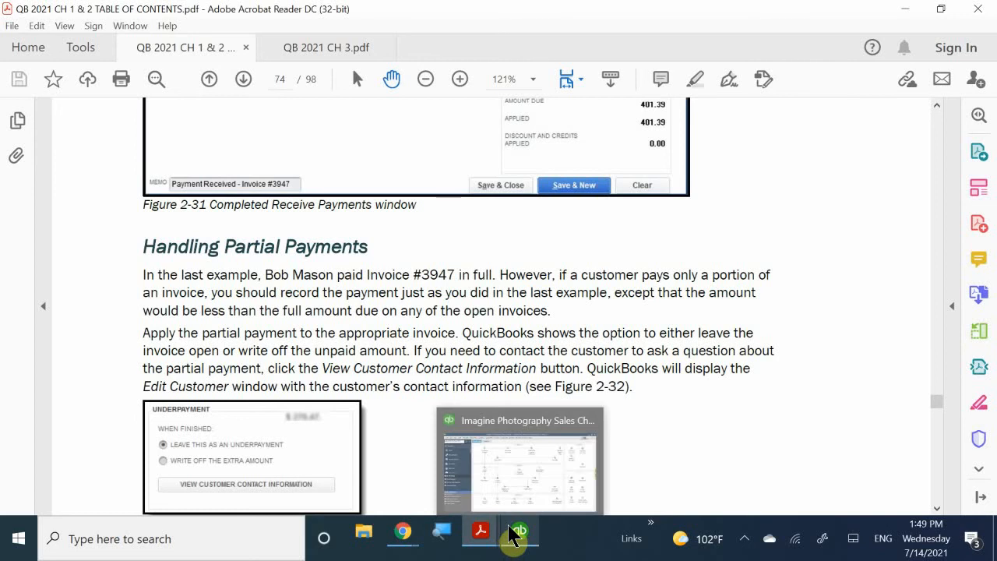
mouse_move(517, 534)
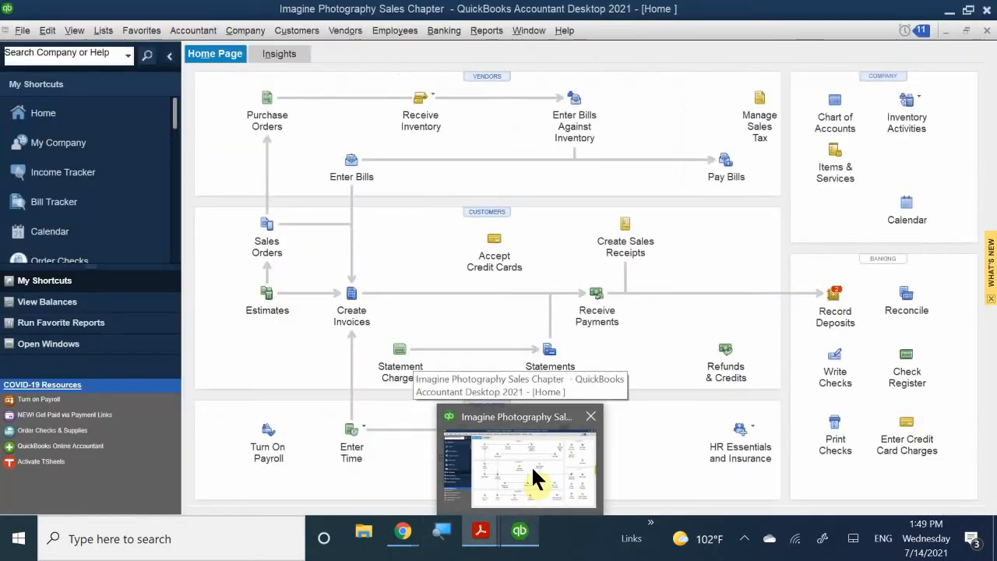
left_click(531, 466)
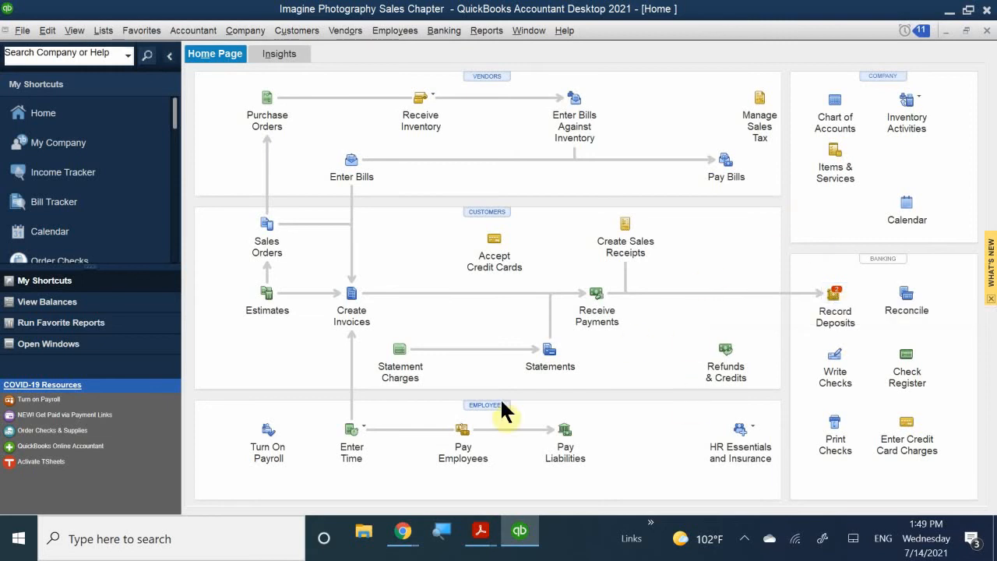
- Return to the PDF guide and scroll to Handling Partial Payments, Figure 2-32 on page 74
mouse_move(479, 528)
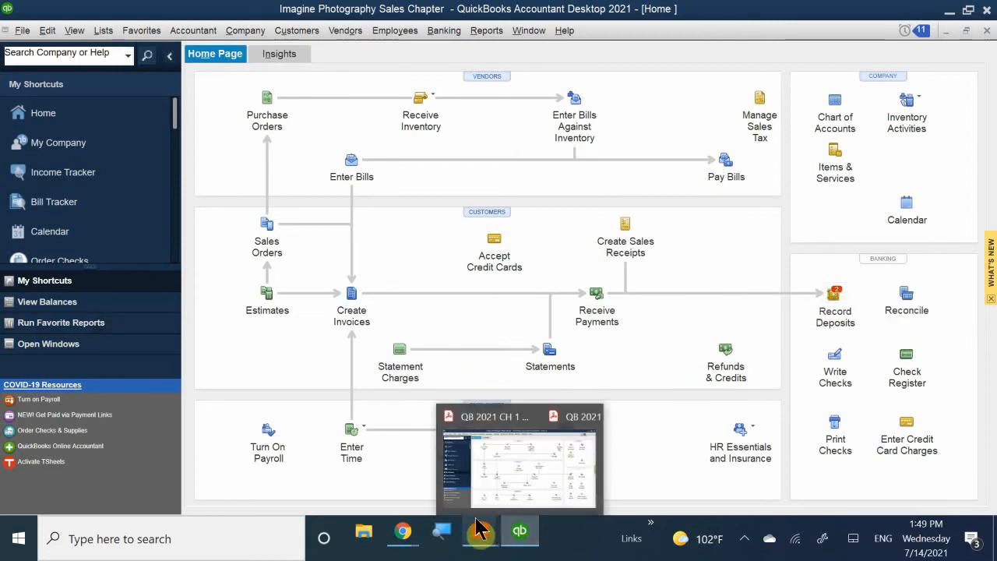
left_click(472, 486)
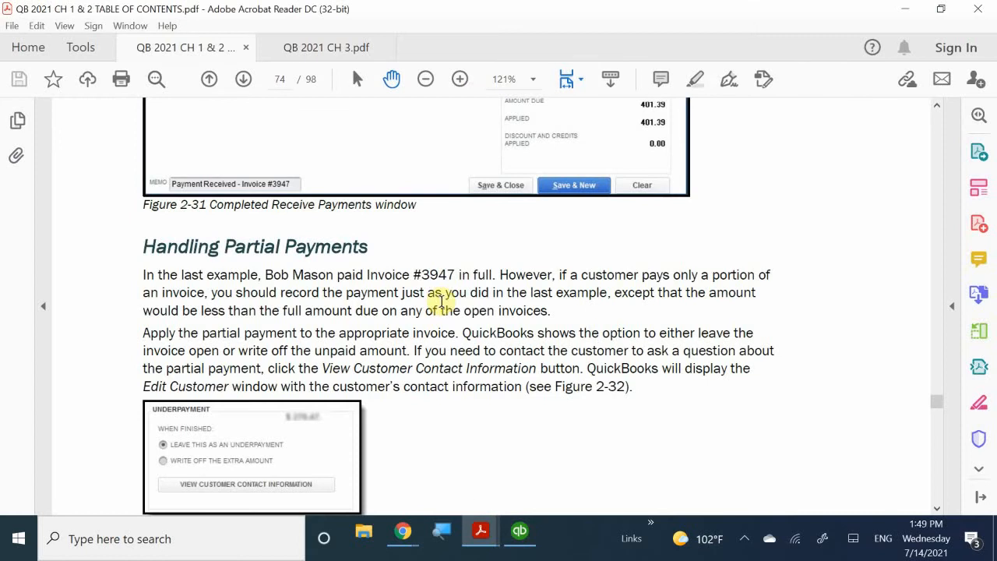
scroll(441, 300, "down", 5)
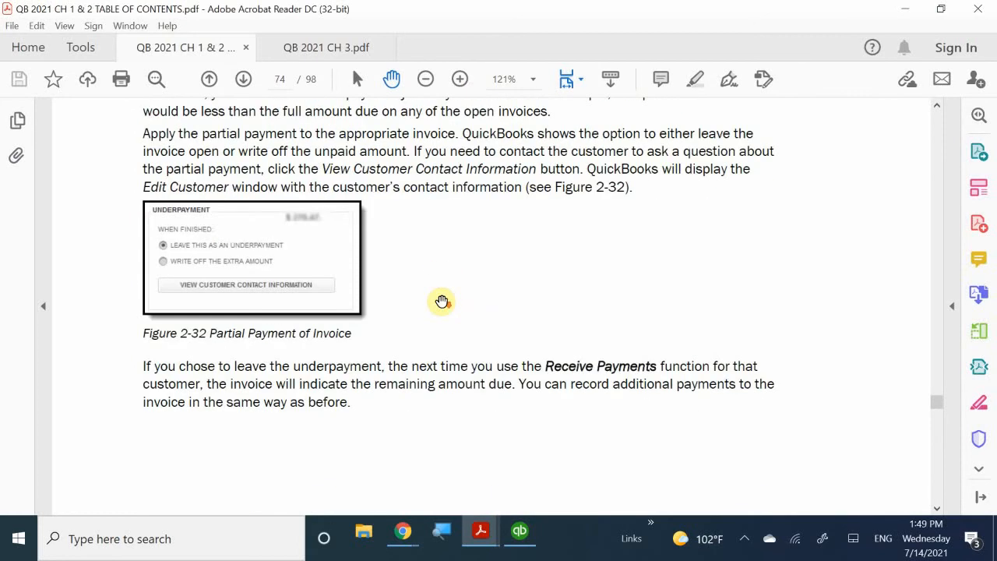
scroll(441, 301, "down", 9)
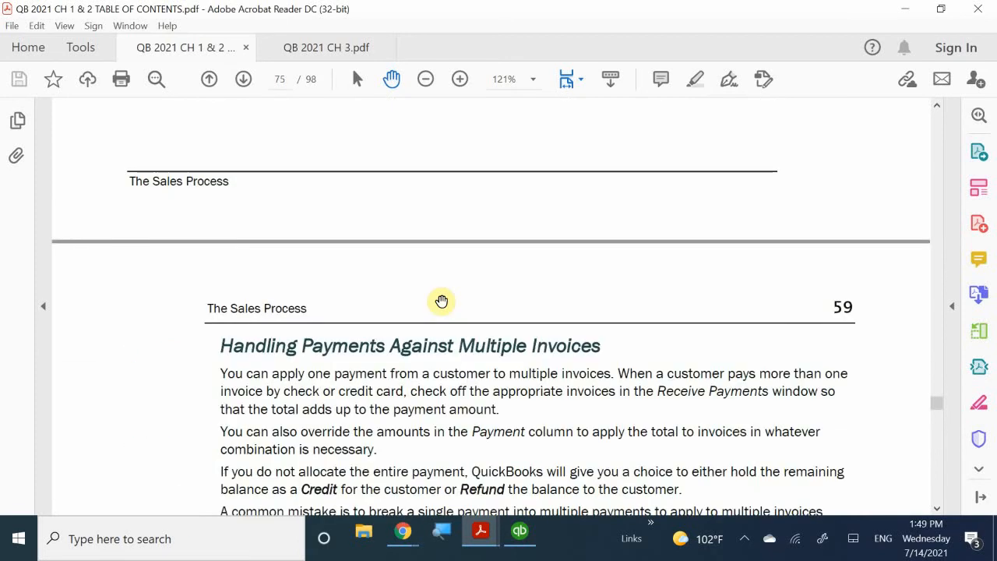
scroll(462, 291, "up", 5)
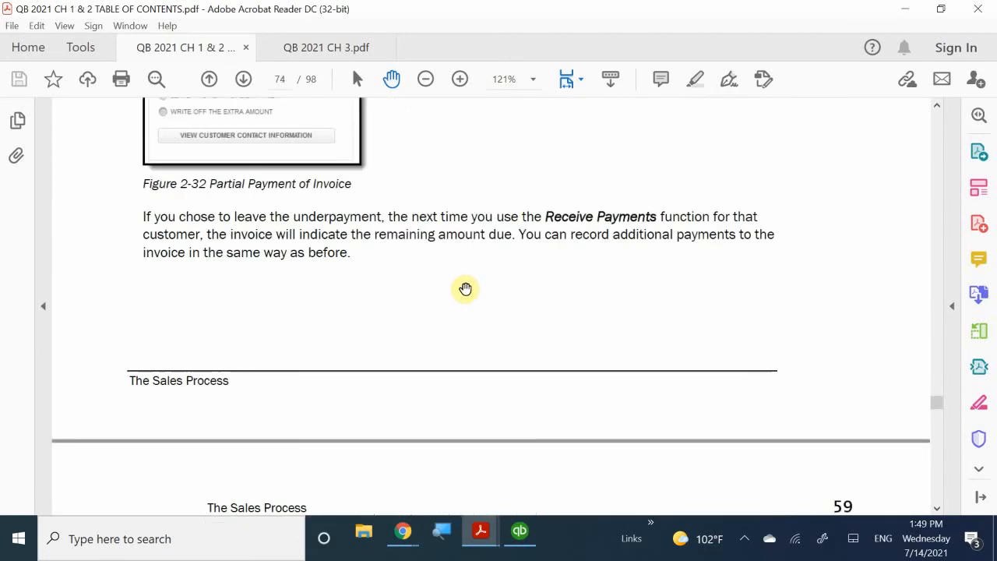
scroll(465, 289, "down", 3)
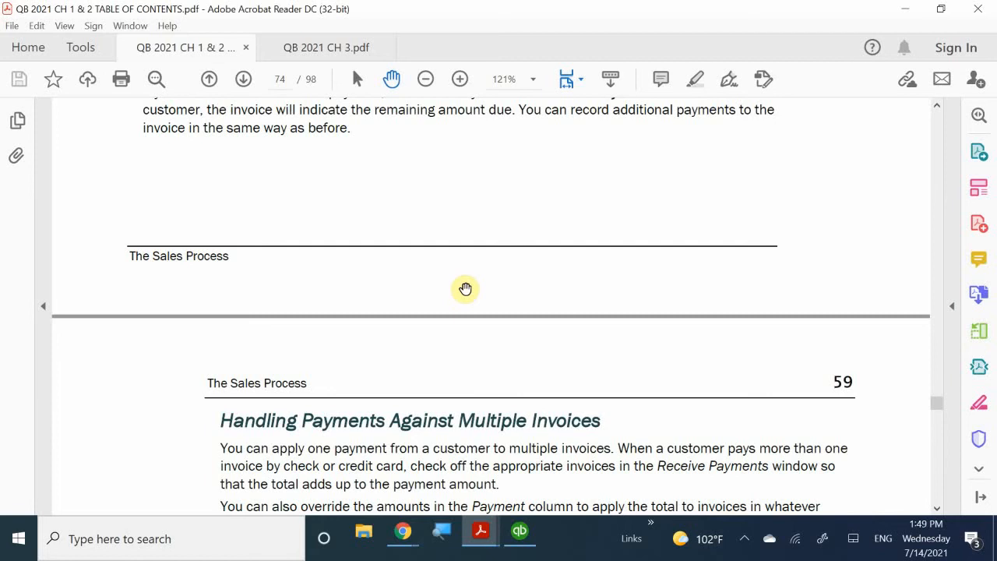
scroll(466, 289, "up", 10)
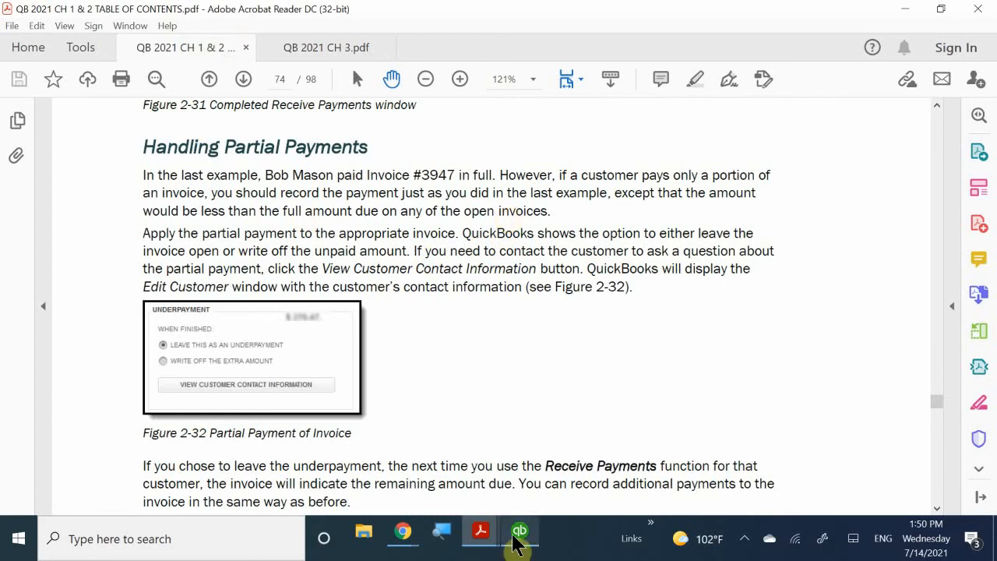
- Switch to QuickBooks and open the Customer Center from the Home page
mouse_move(514, 545)
left_click(501, 478)
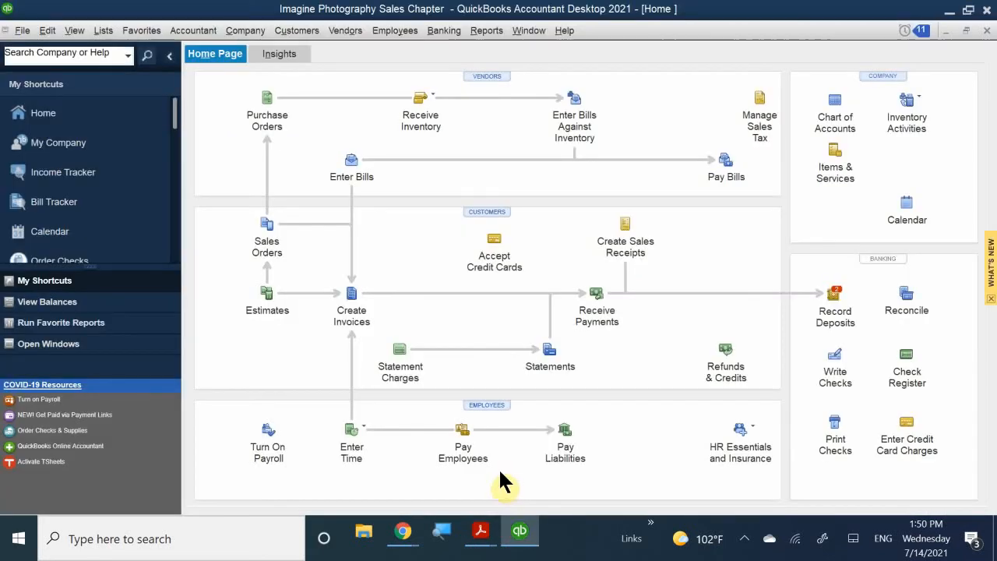
left_click(480, 211)
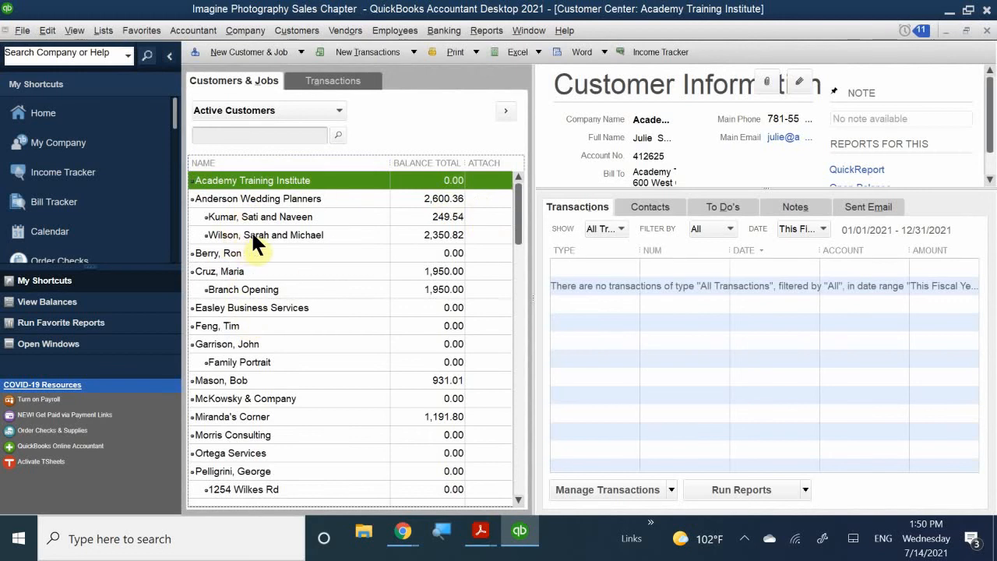
- Compare the Anderson Wedding Planners jobs, ending on the job with the 249.54 balance
left_click(274, 218)
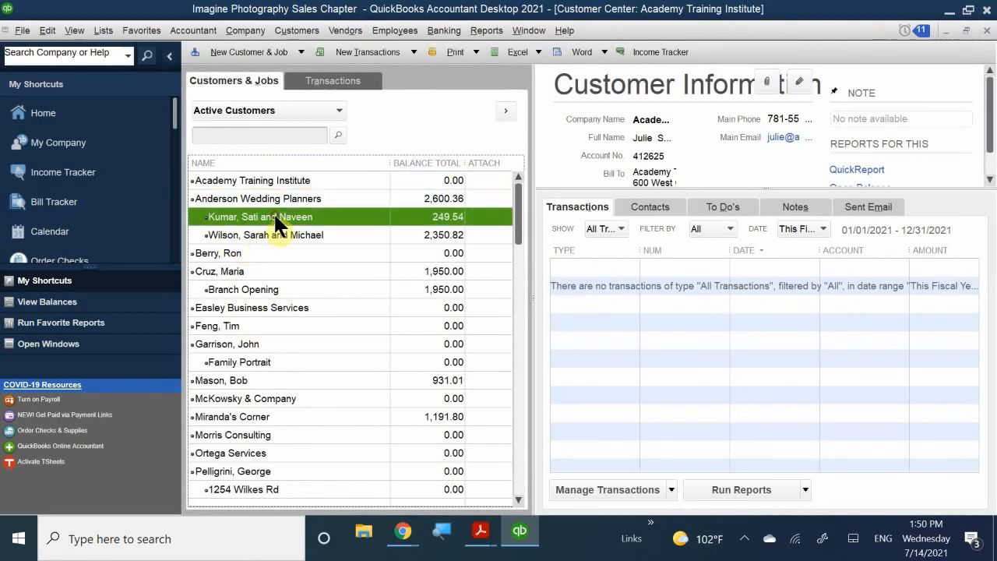
left_click(272, 233)
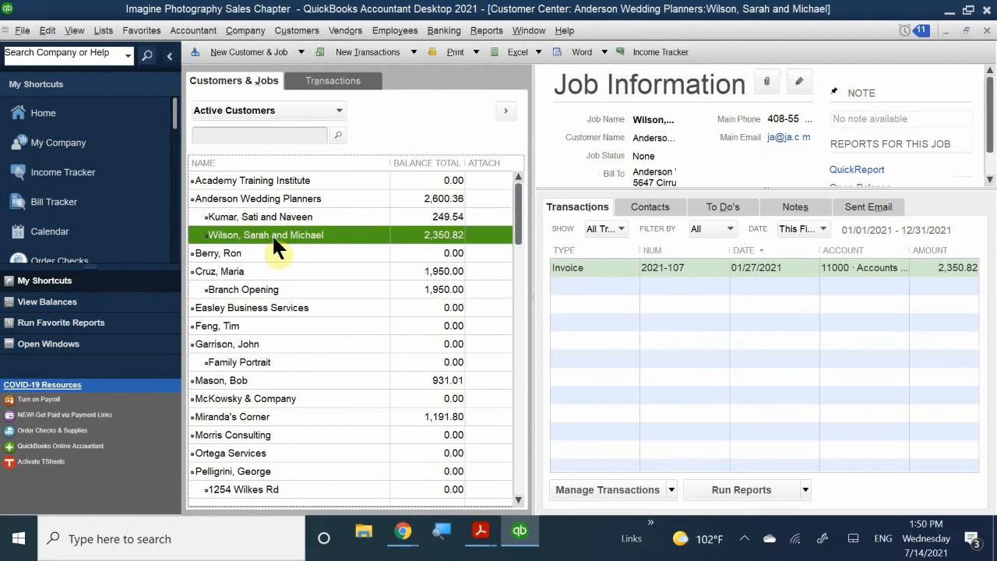
left_click(280, 197)
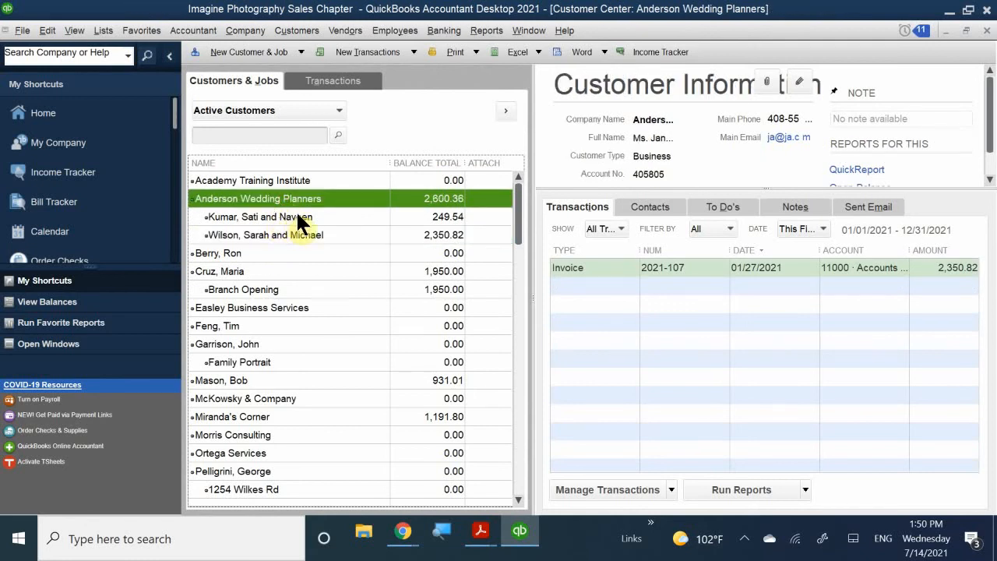
left_click(295, 217)
left_click(292, 235)
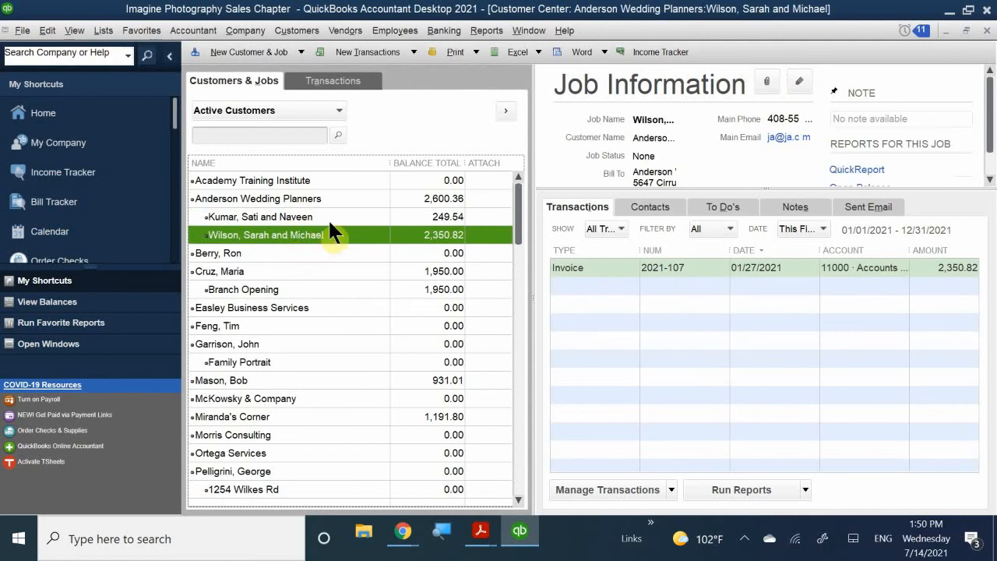
left_click(289, 212)
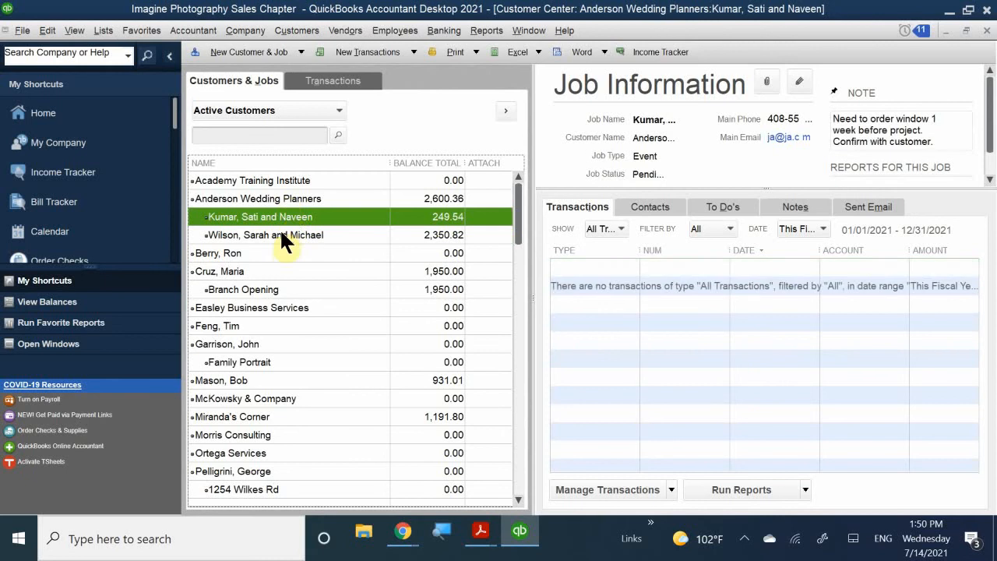
left_click(279, 233)
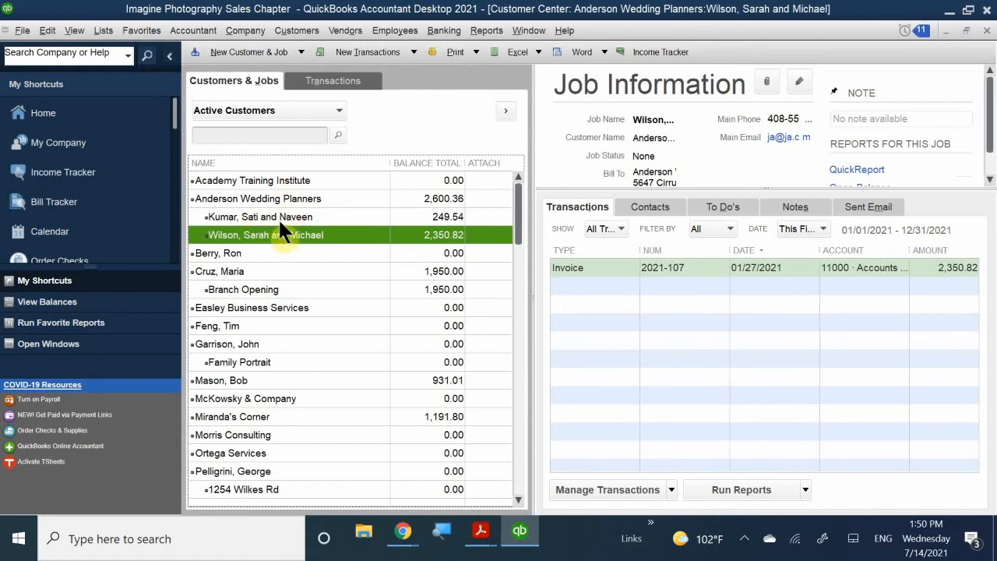
left_click(289, 254)
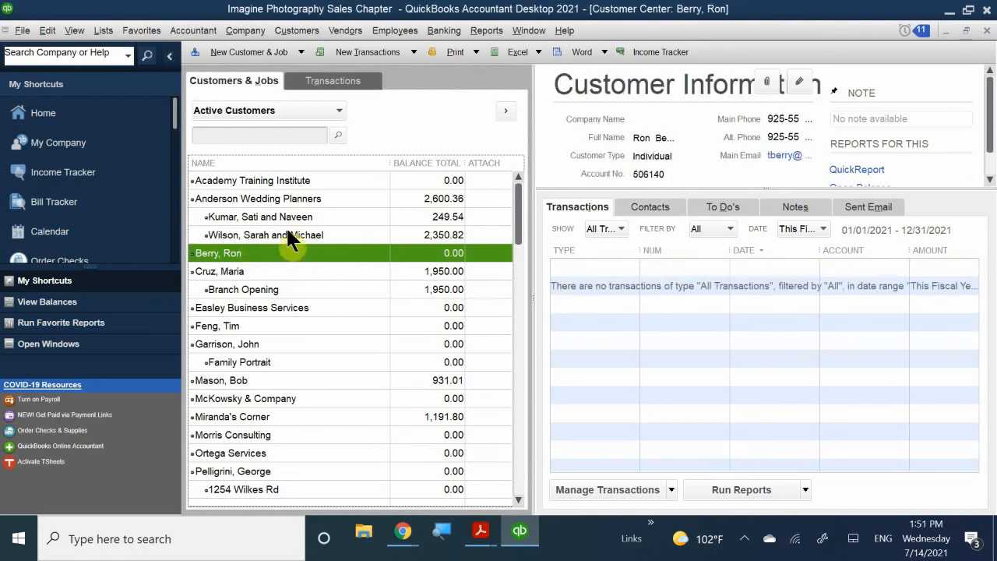
left_click(301, 220)
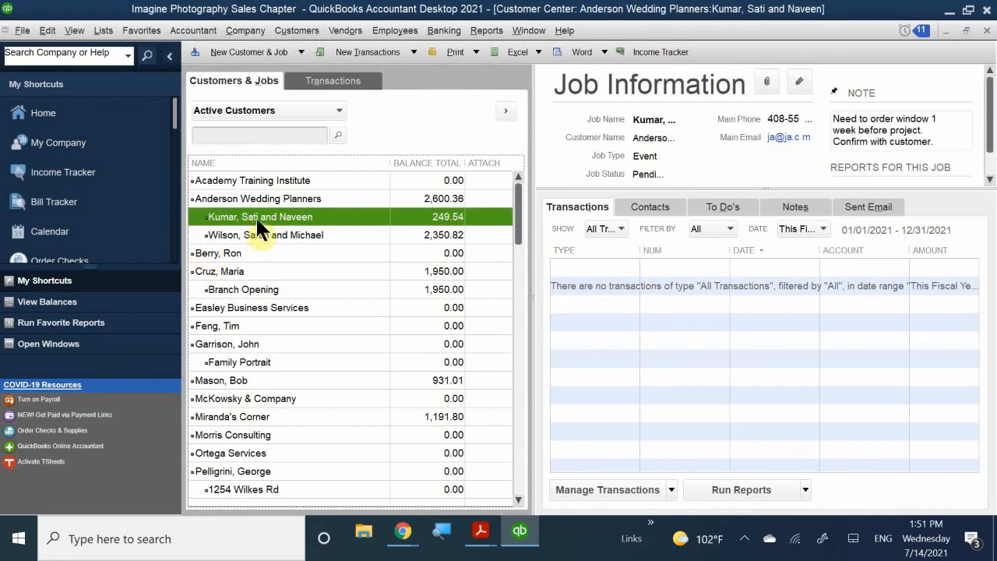
- Start a new customer payment for the 249.54 Anderson job from its context menu
right_click(341, 216)
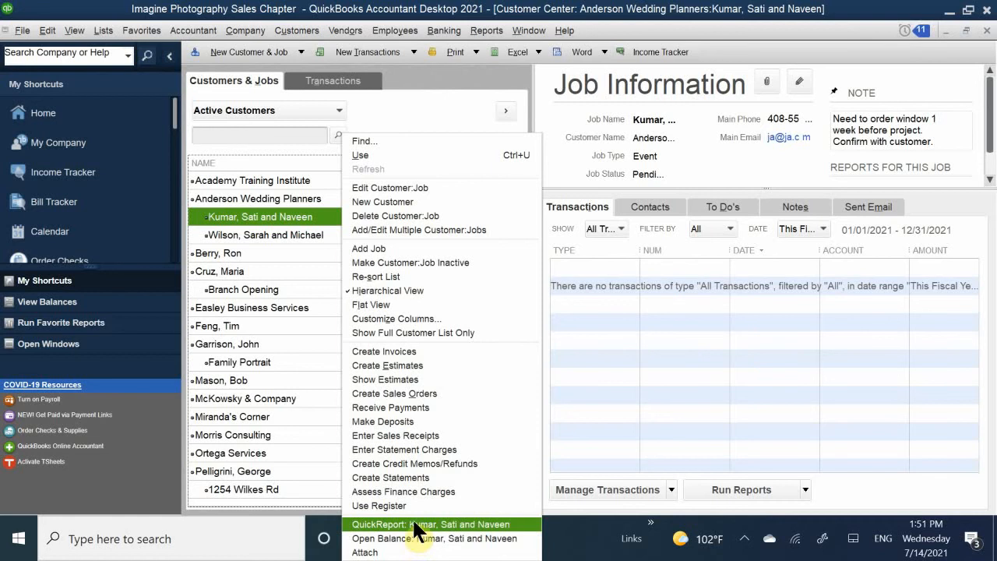
left_click(451, 407)
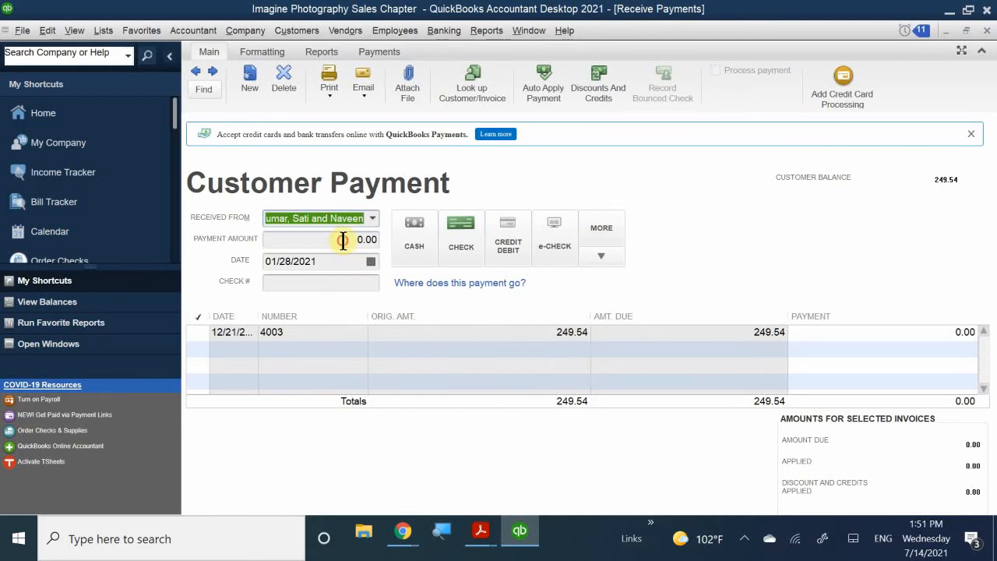
- Enter a 100.00 Anderson job payment with check number 4512, applied to invoice 4003
type("a")
key("Tab")
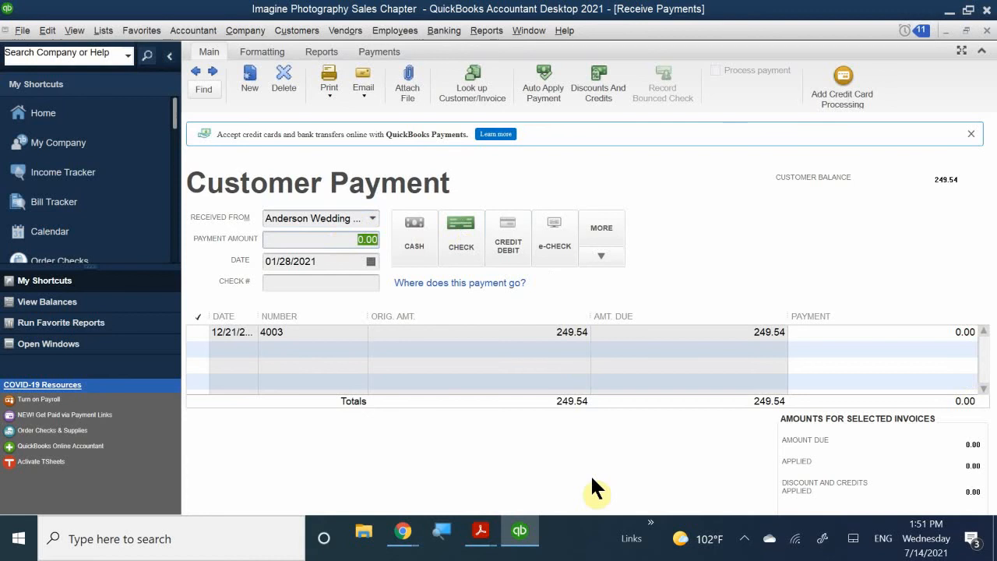
type("100")
key("Tab")
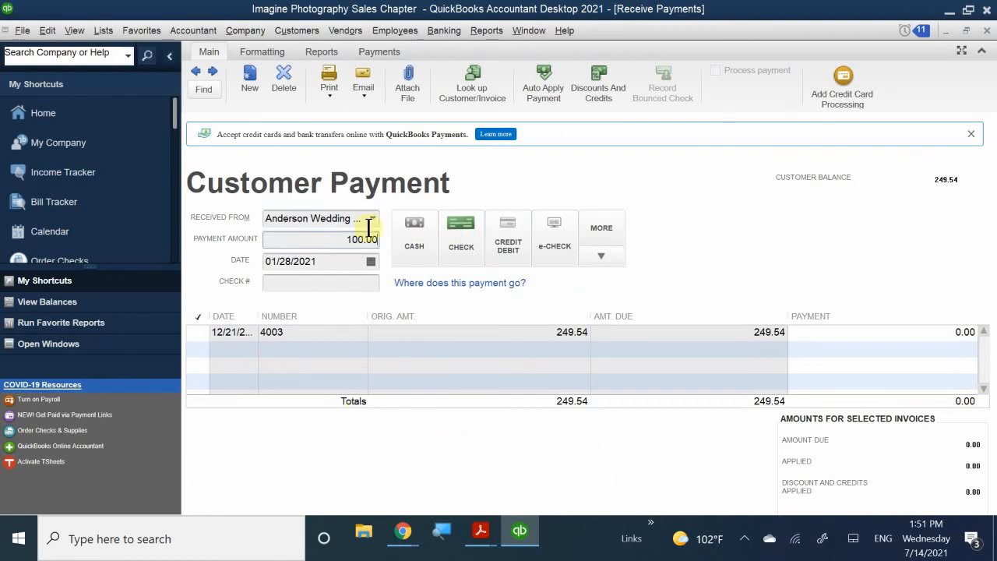
left_click(338, 285)
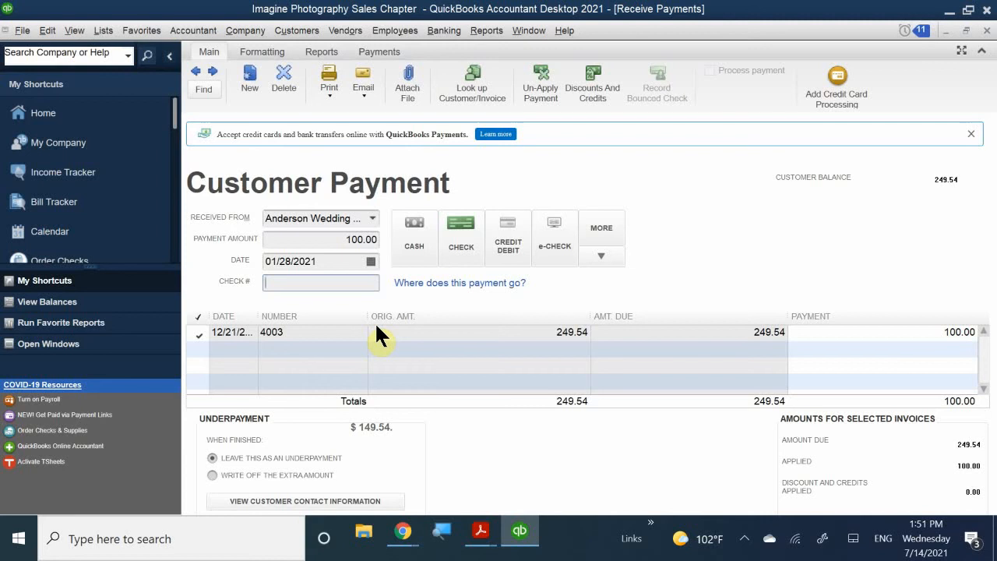
type("4")
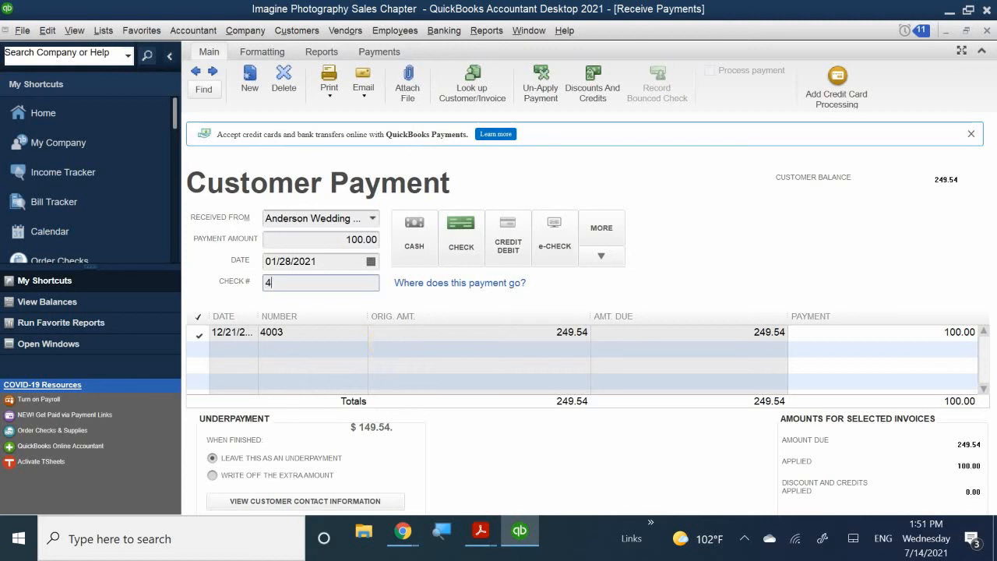
type("512")
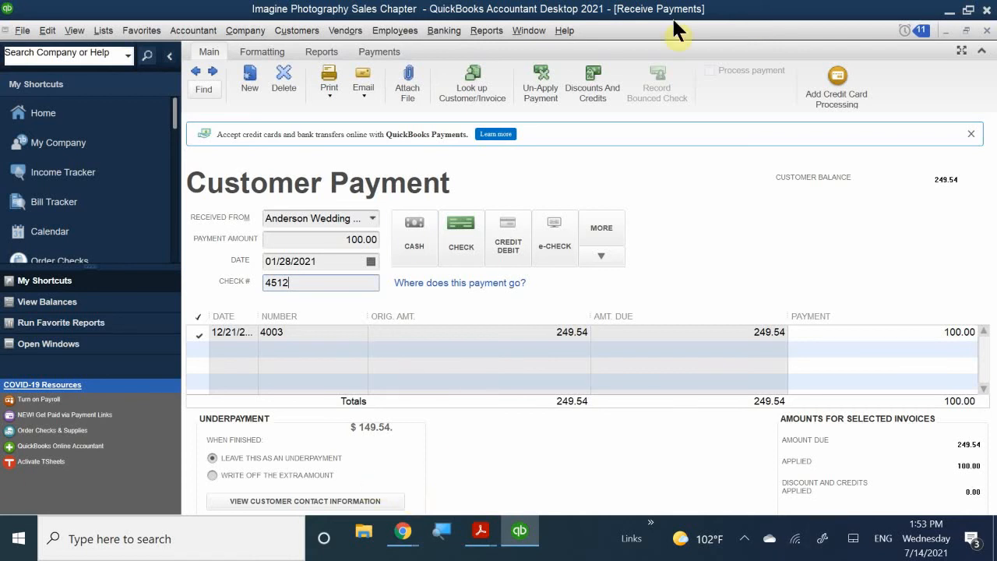
left_click(484, 31)
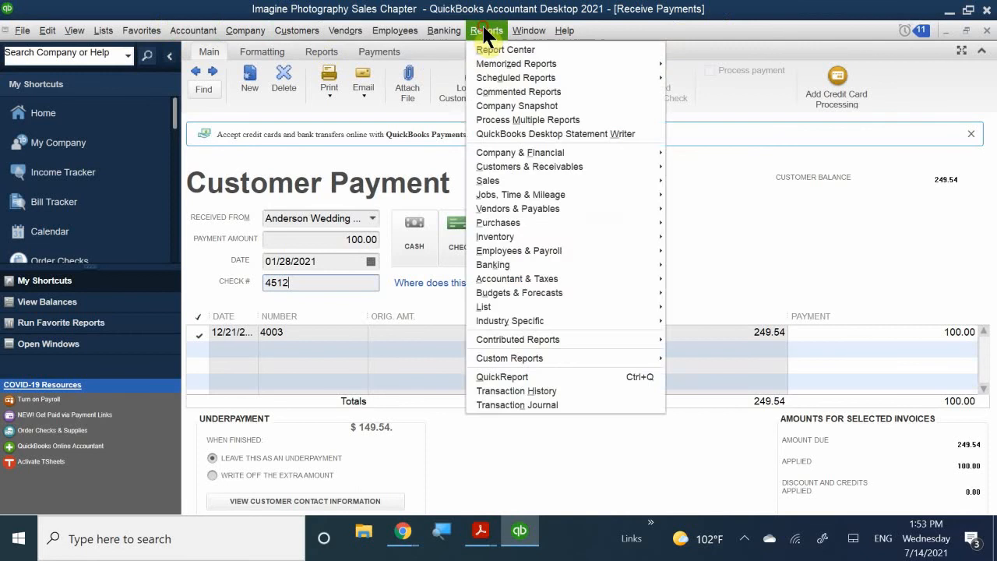
left_click(522, 10)
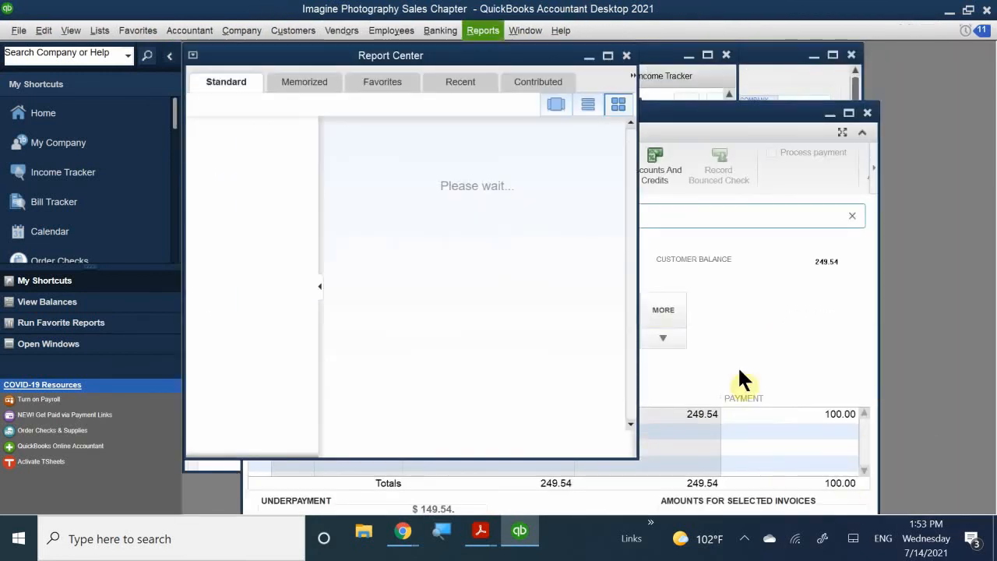
left_click(626, 56)
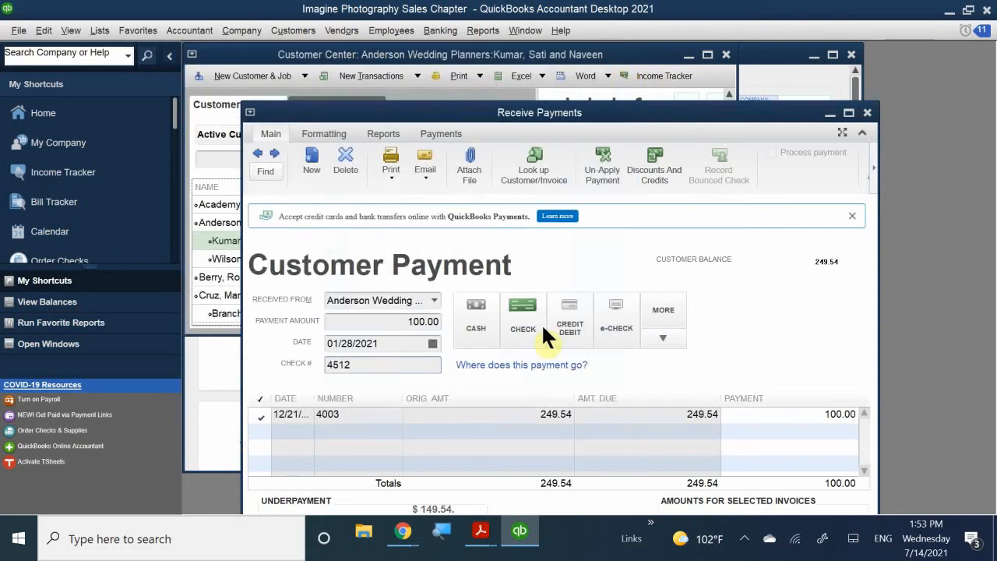
left_click_drag(478, 114, 503, 68)
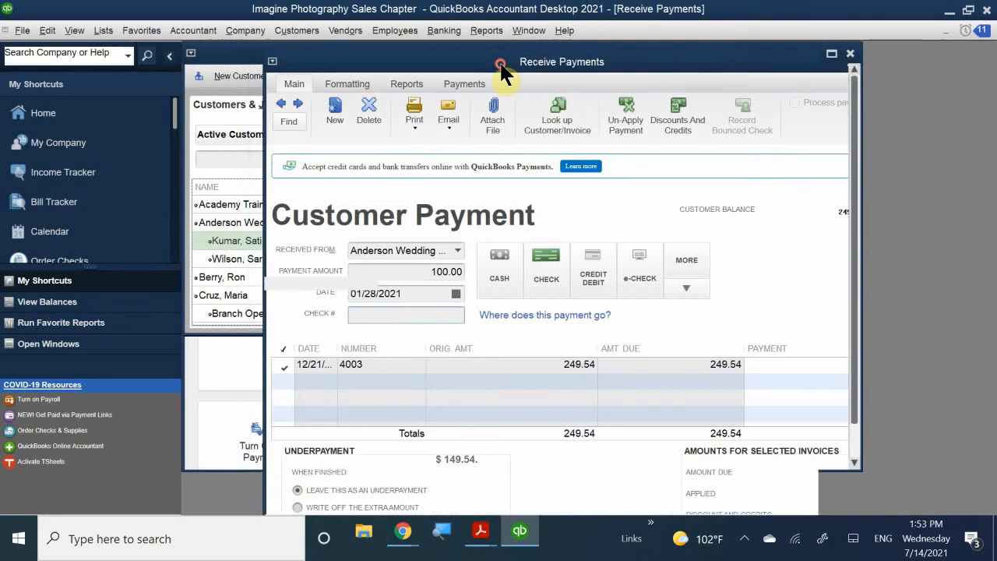
double_click(501, 69)
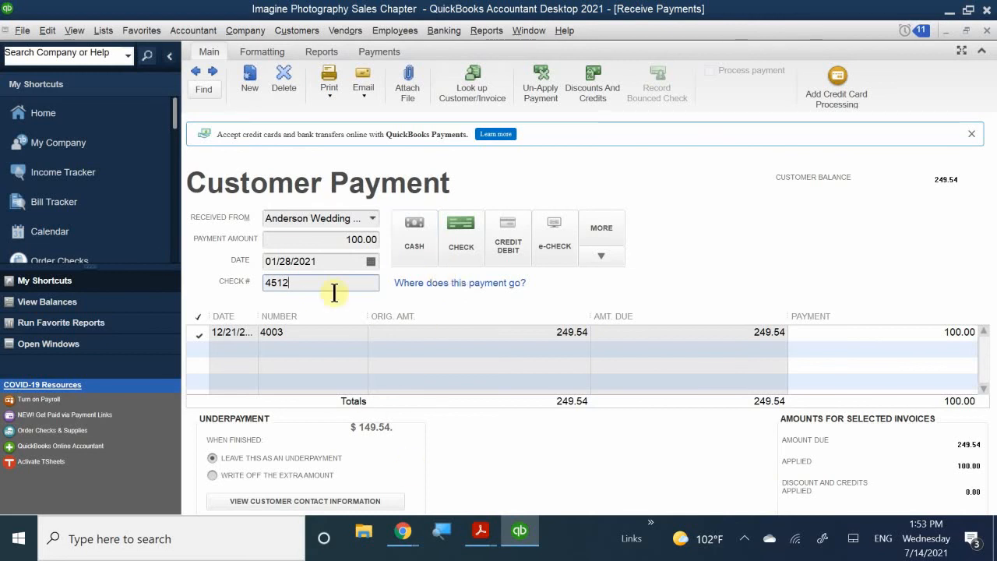
left_click(460, 225)
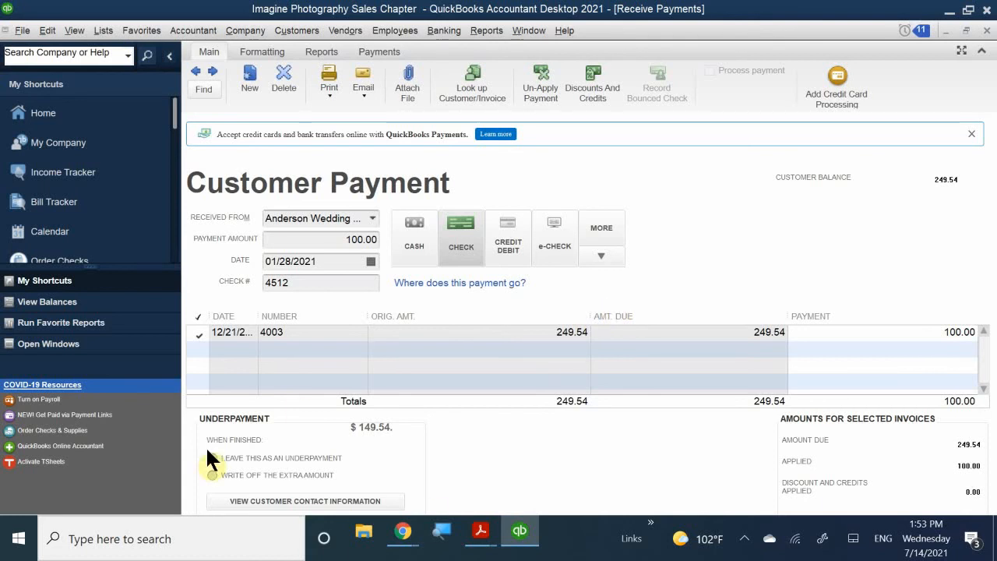
left_click(282, 455)
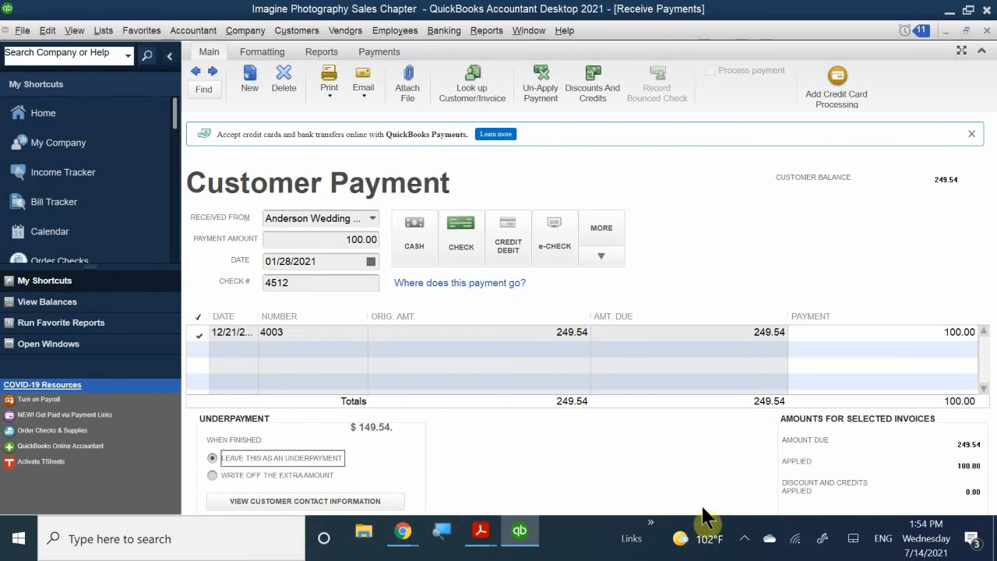
left_click(743, 538)
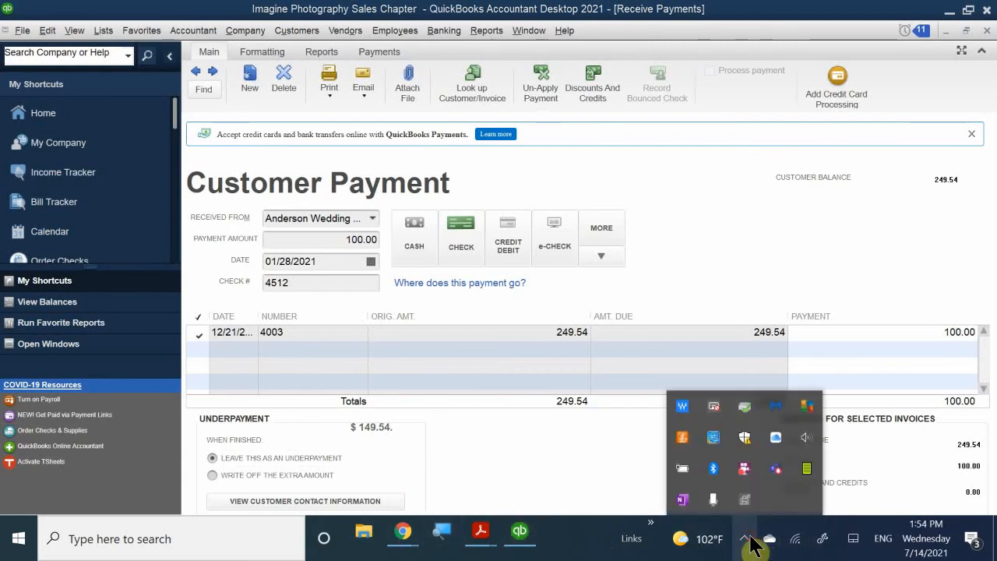
right_click(742, 468)
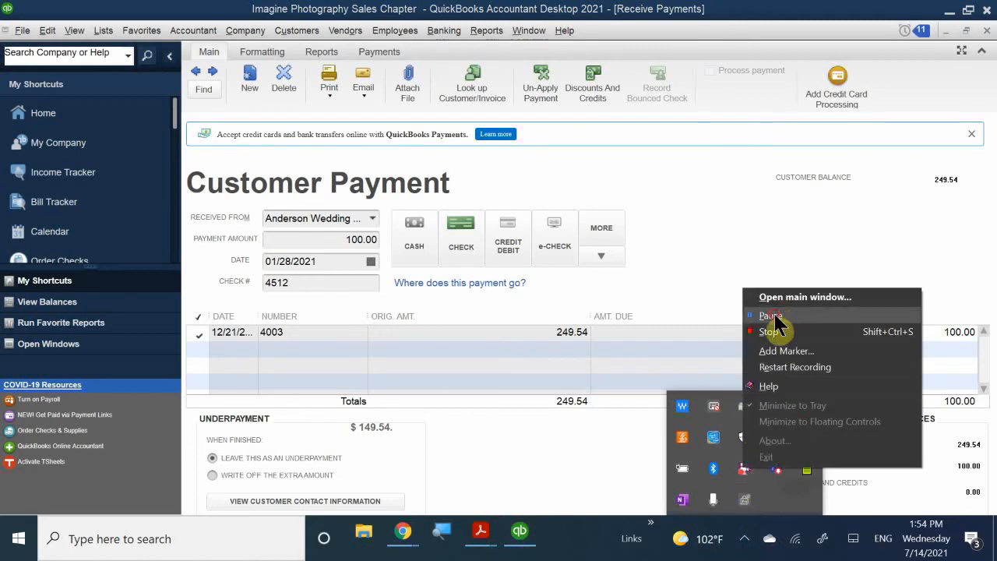
left_click(769, 315)
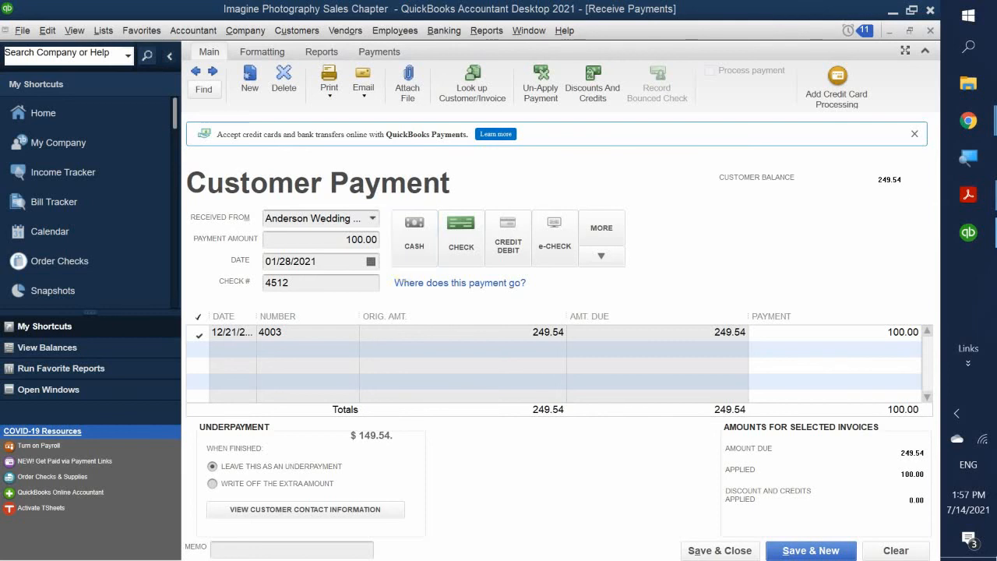
- Save the 100.00 payment and show the Anderson job's transactions for all dates
left_click(715, 551)
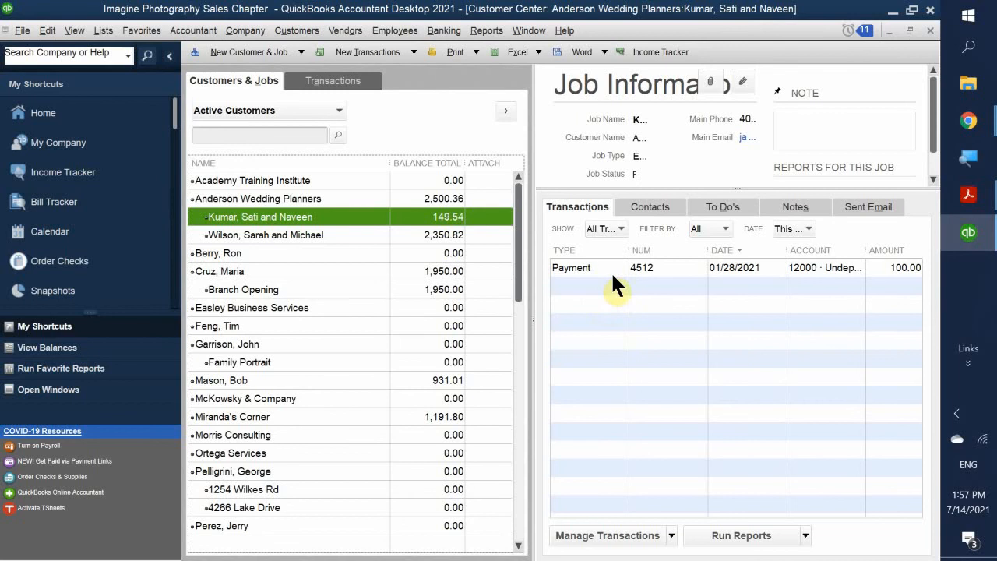
left_click(595, 289)
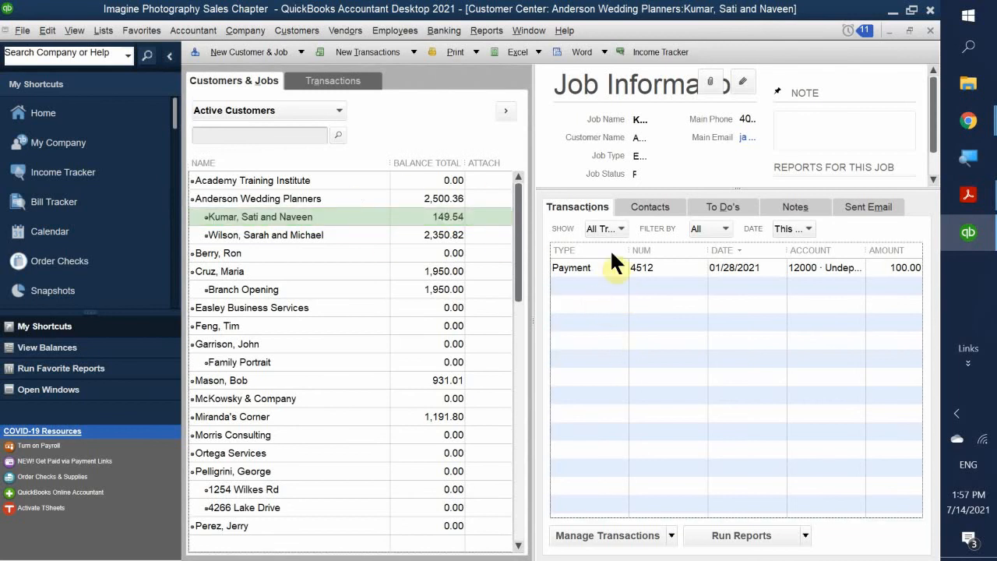
left_click(792, 227)
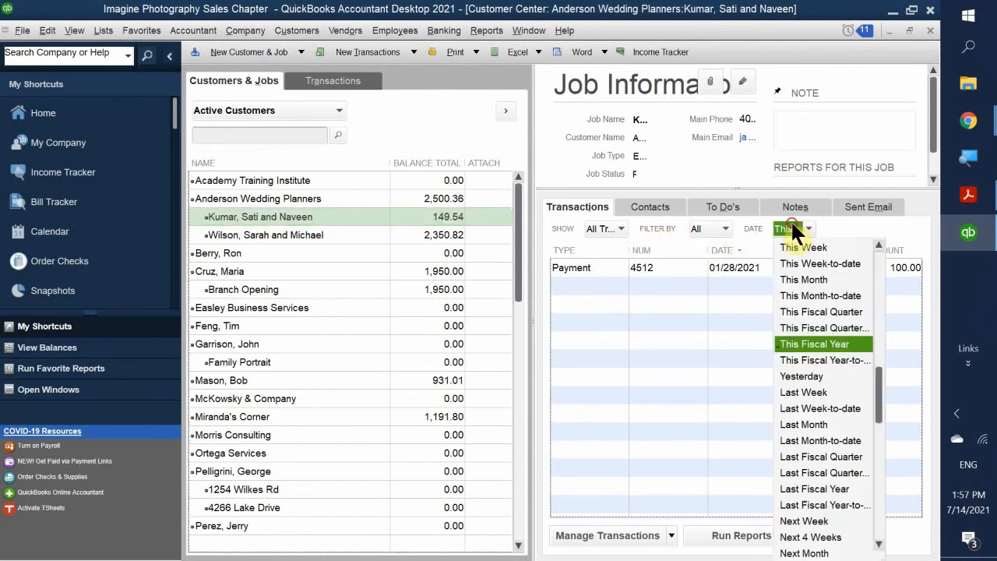
scroll(807, 257, "up", 1)
left_click(804, 246)
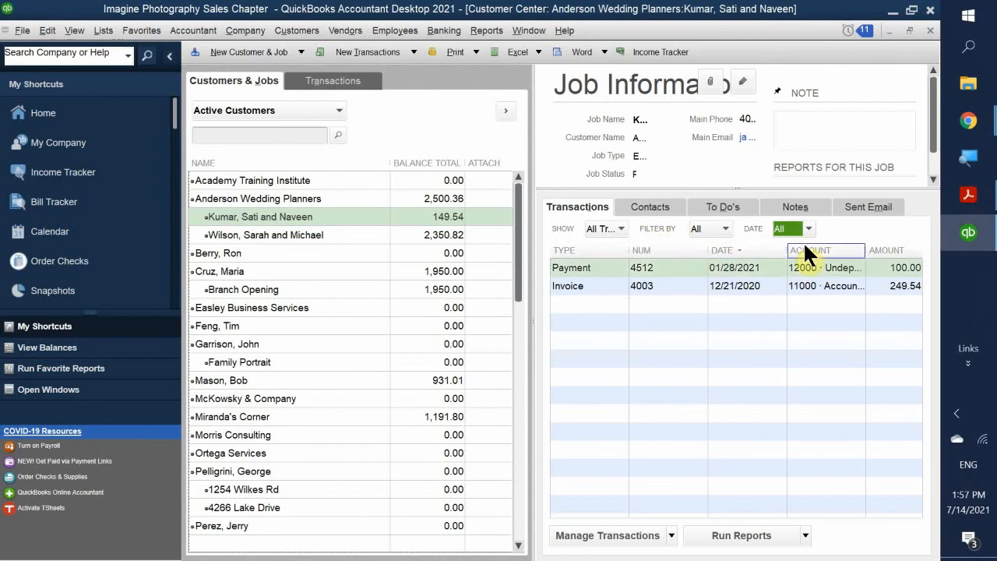
double_click(638, 285)
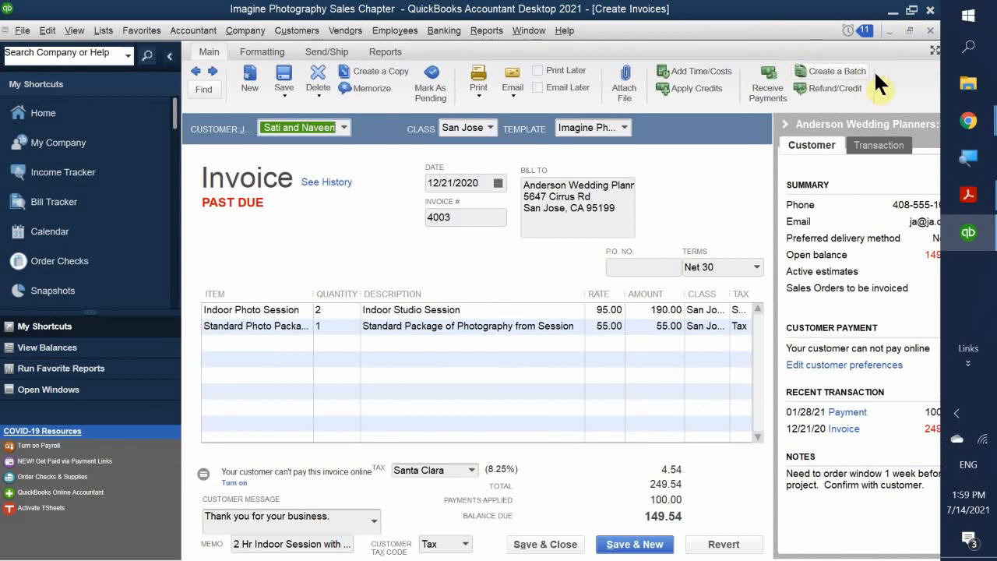
left_click(930, 30)
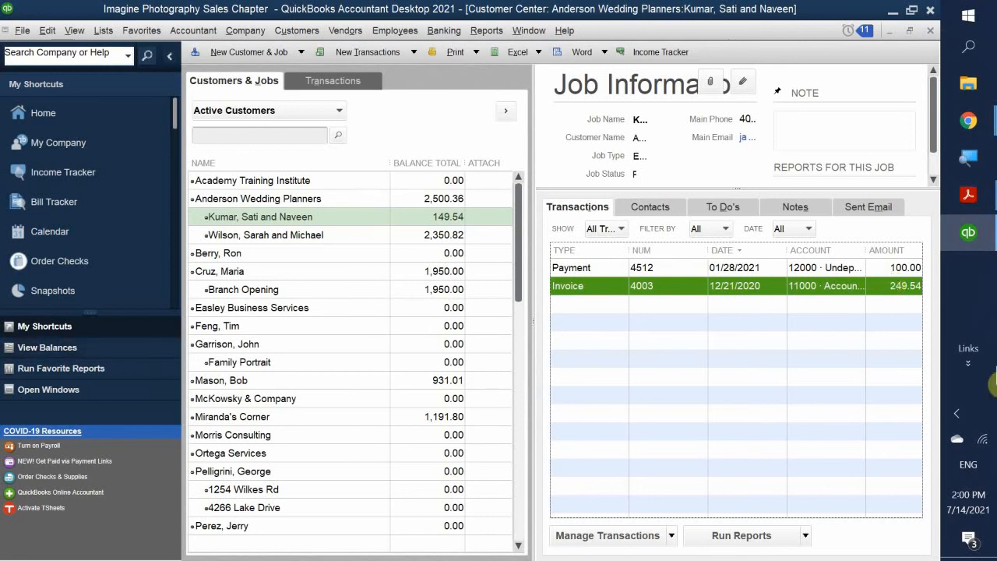
- Read the Receiving Payments by Credit Card steps in the CH 1 & 2 PDF, then return to QuickBooks
left_click(968, 194)
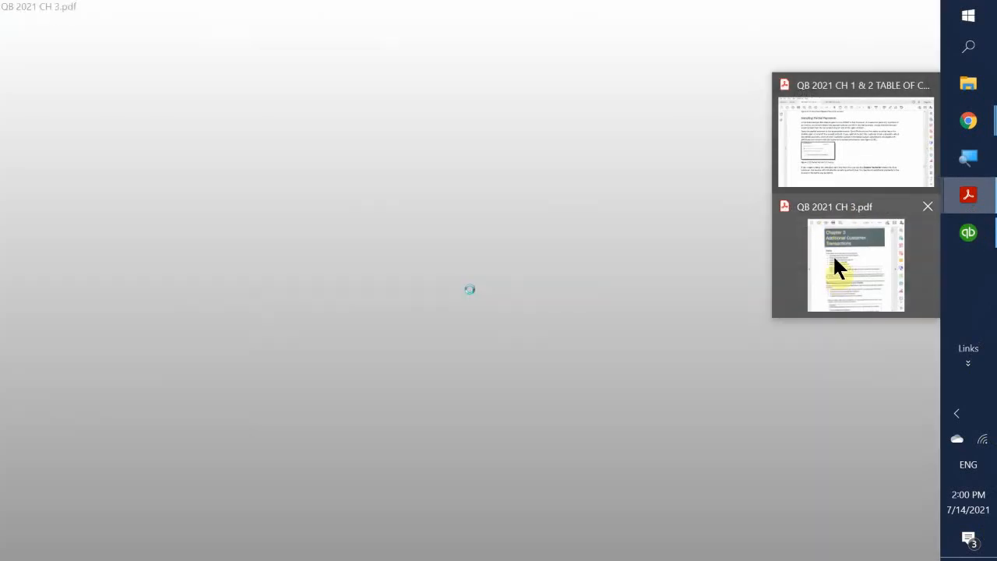
left_click(842, 134)
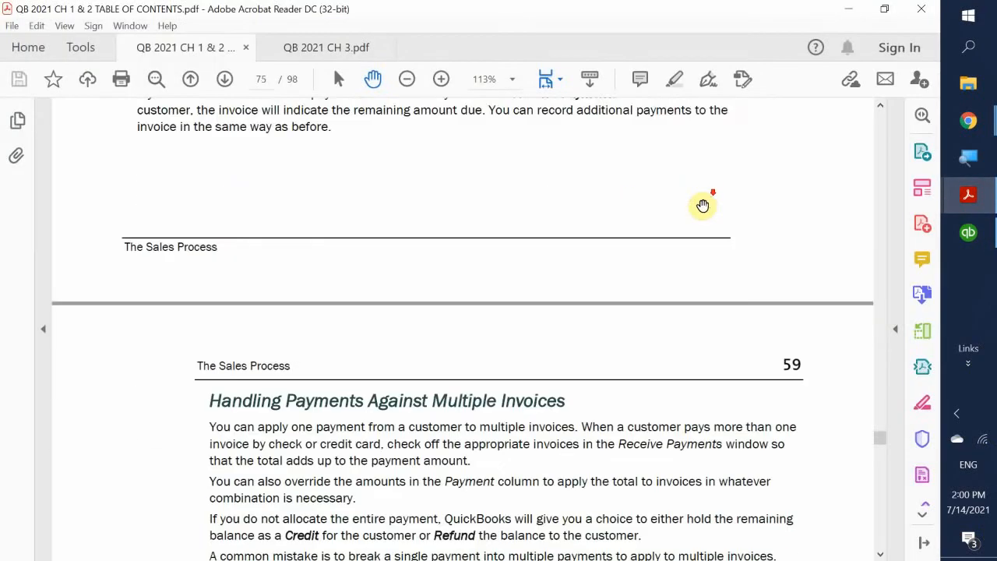
scroll(704, 206, "down", 5)
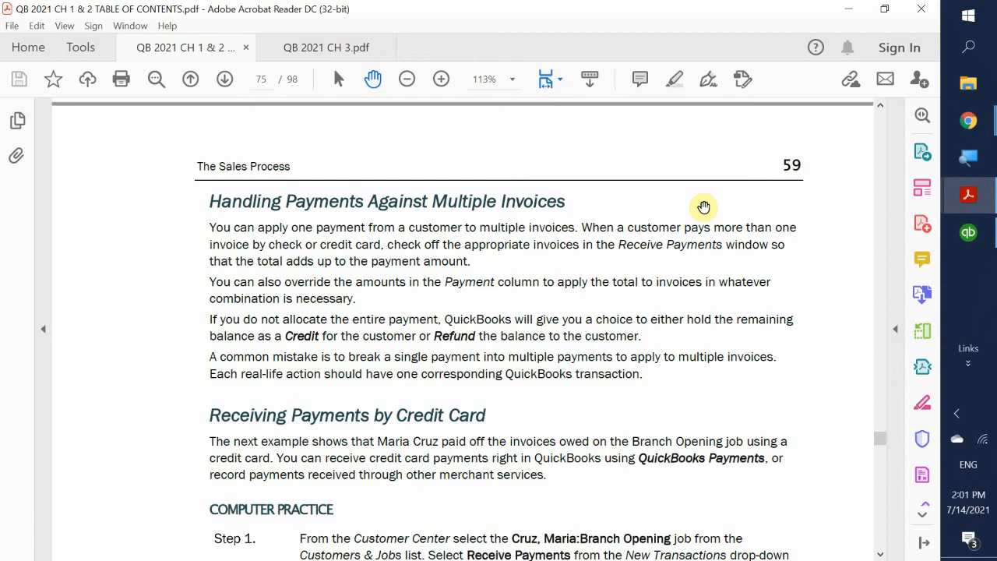
scroll(703, 206, "down", 5)
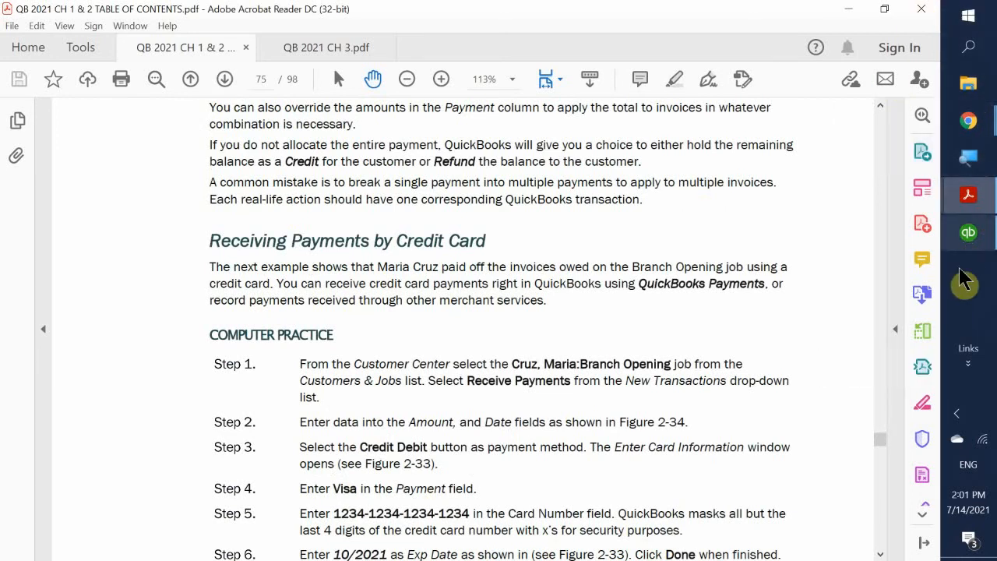
left_click(966, 243)
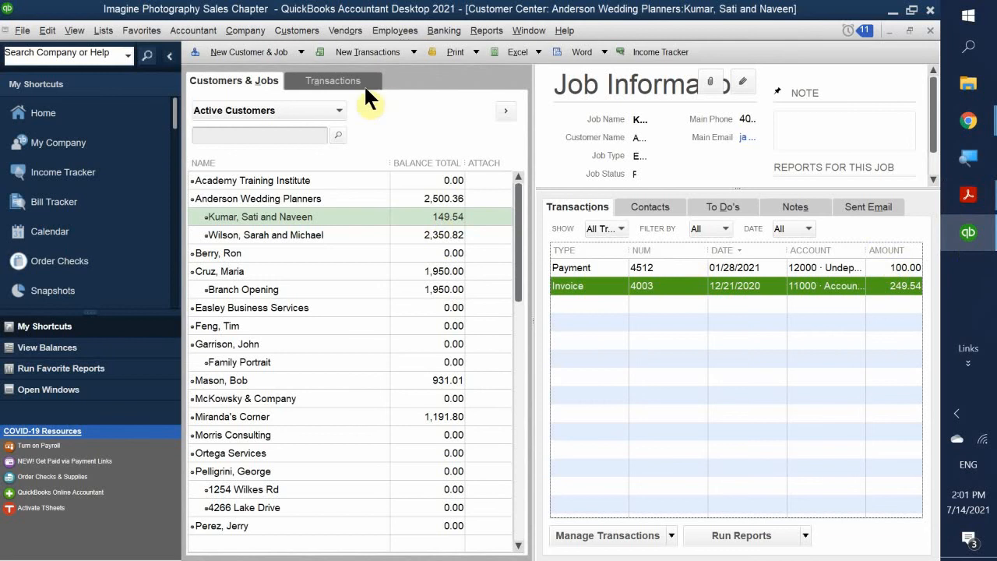
- Check the Branch Opening job's open invoices, then close the Customer Center
left_click(244, 292)
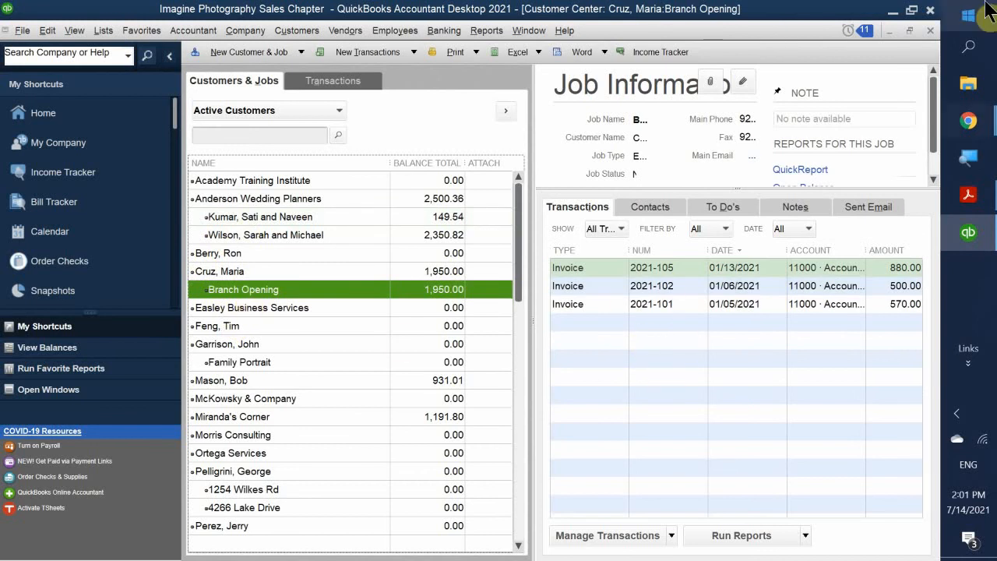
left_click(931, 32)
mouse_move(968, 120)
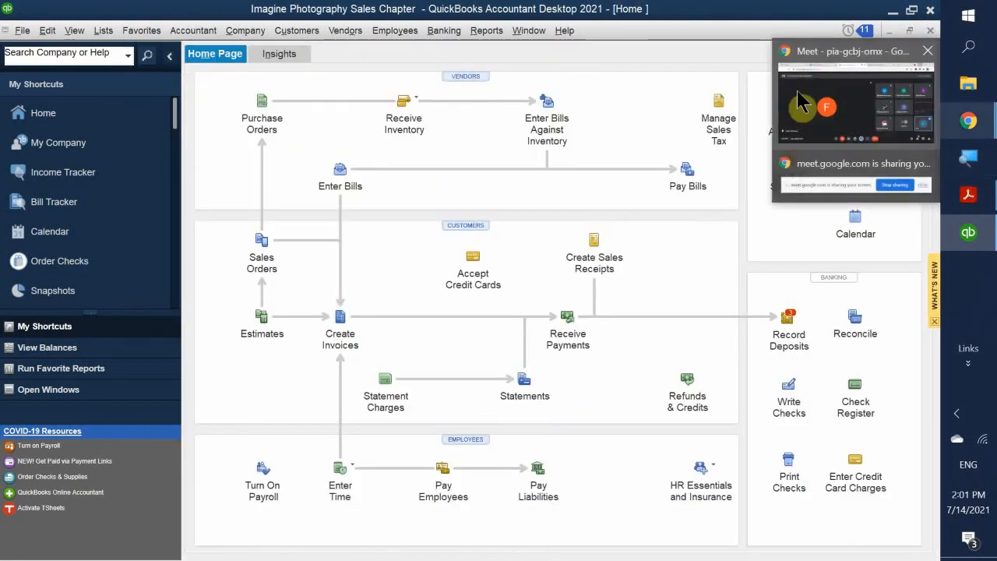
- Start a 1,950.00 credit card payment from the Branch Opening job
left_click(561, 333)
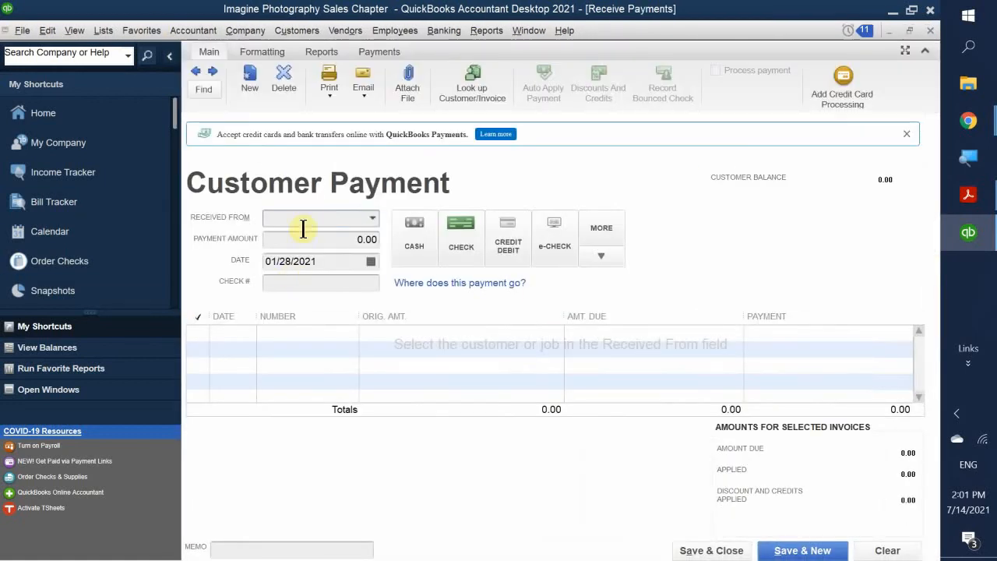
type("M")
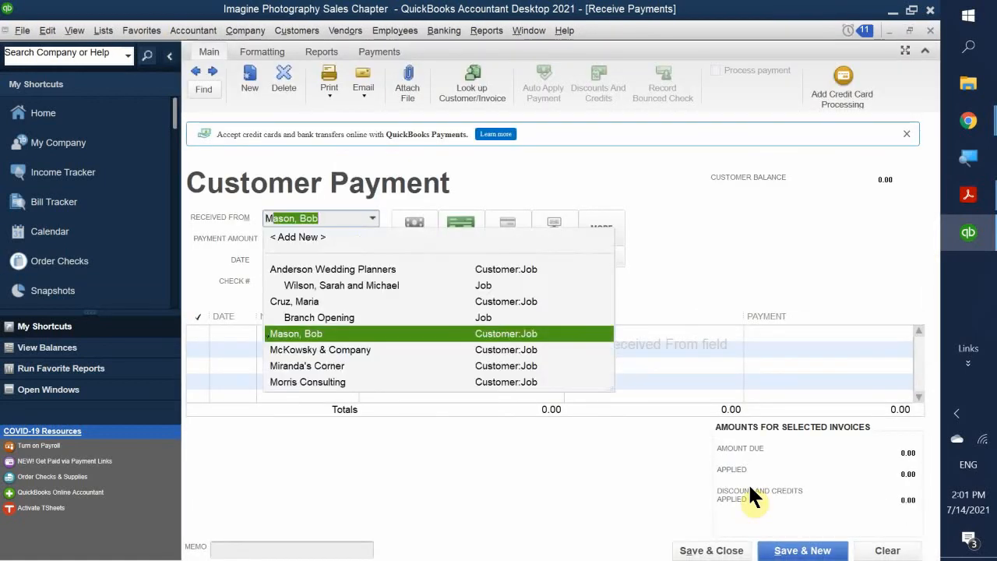
type("aria:Branch Ope")
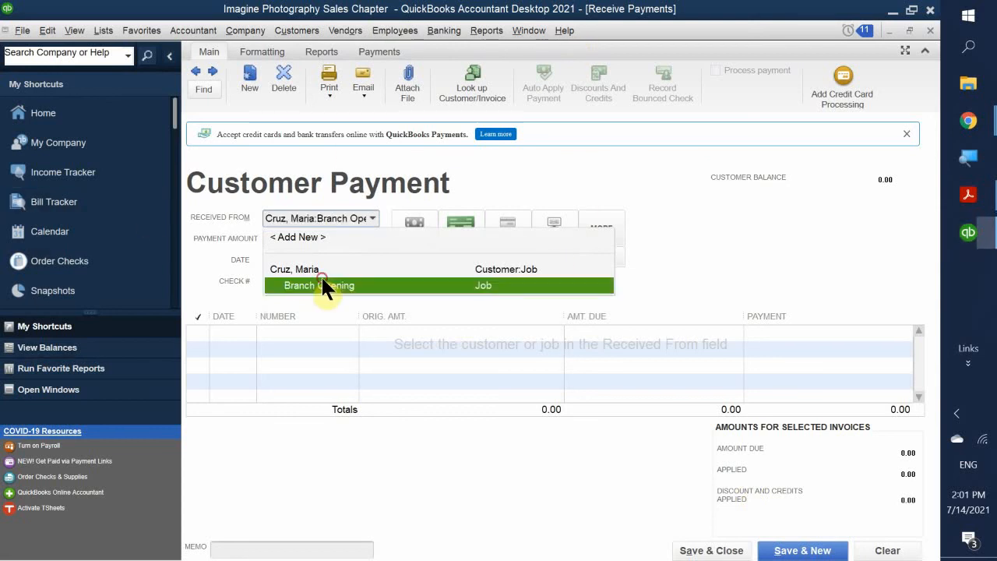
left_click(321, 282)
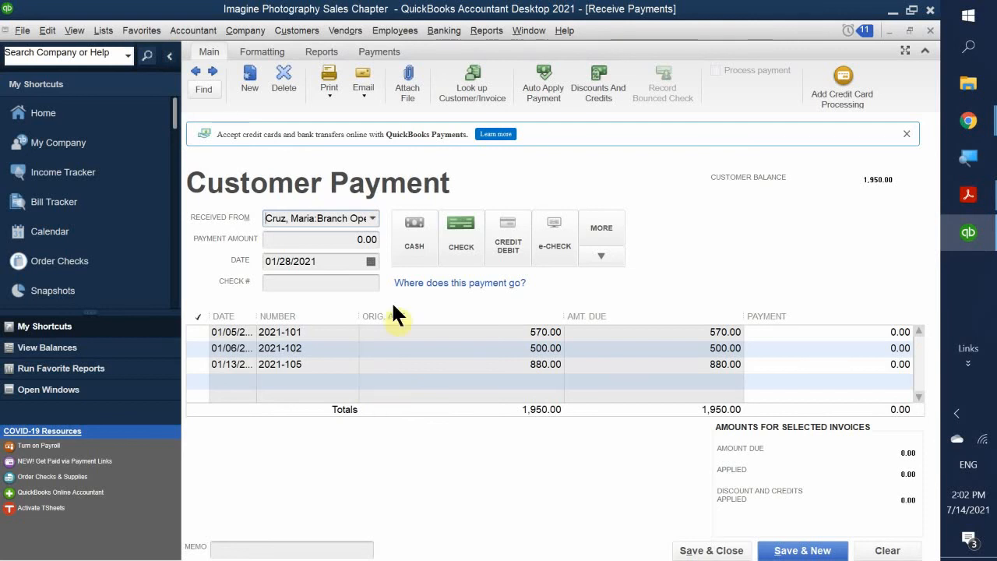
left_click(331, 239)
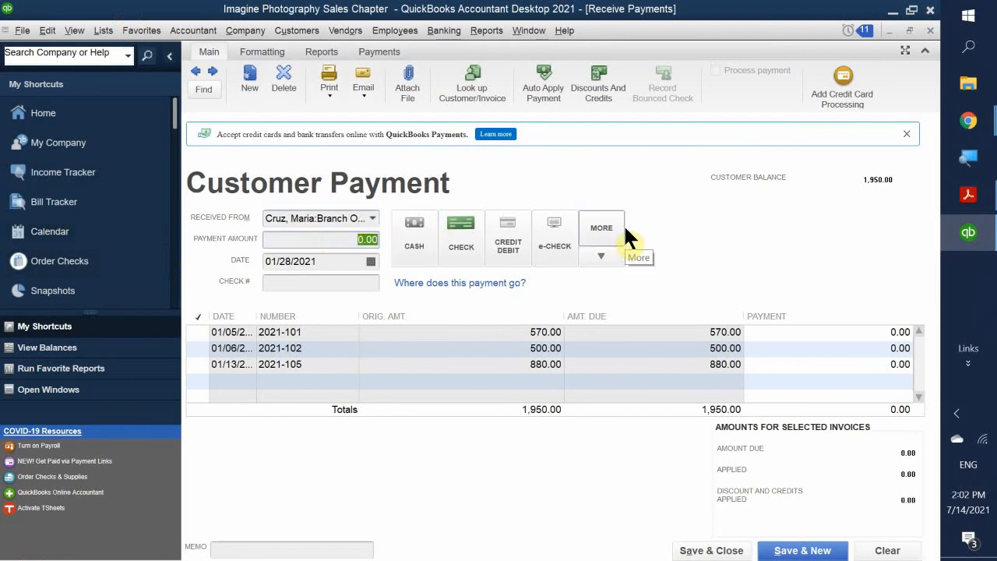
type("1950")
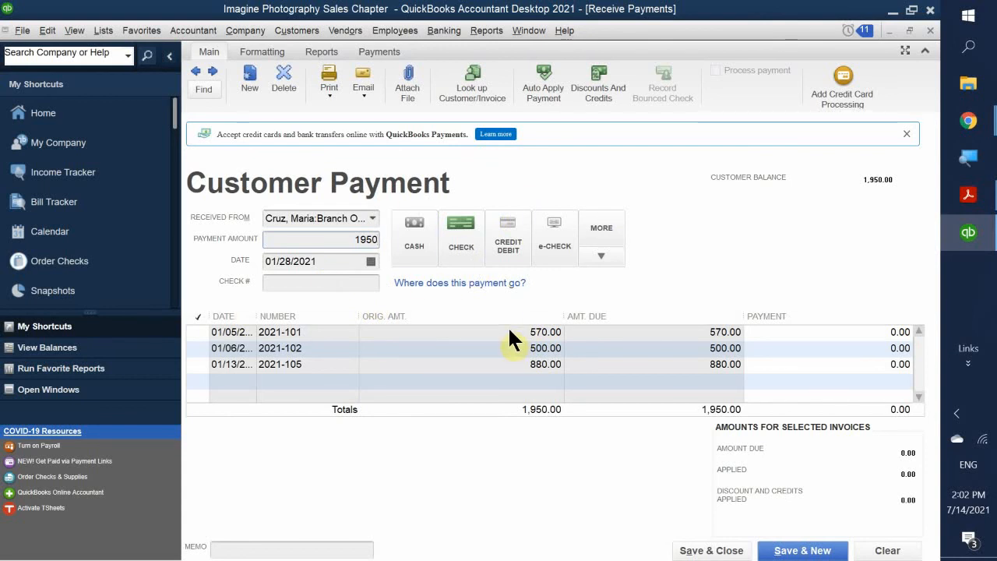
left_click(514, 236)
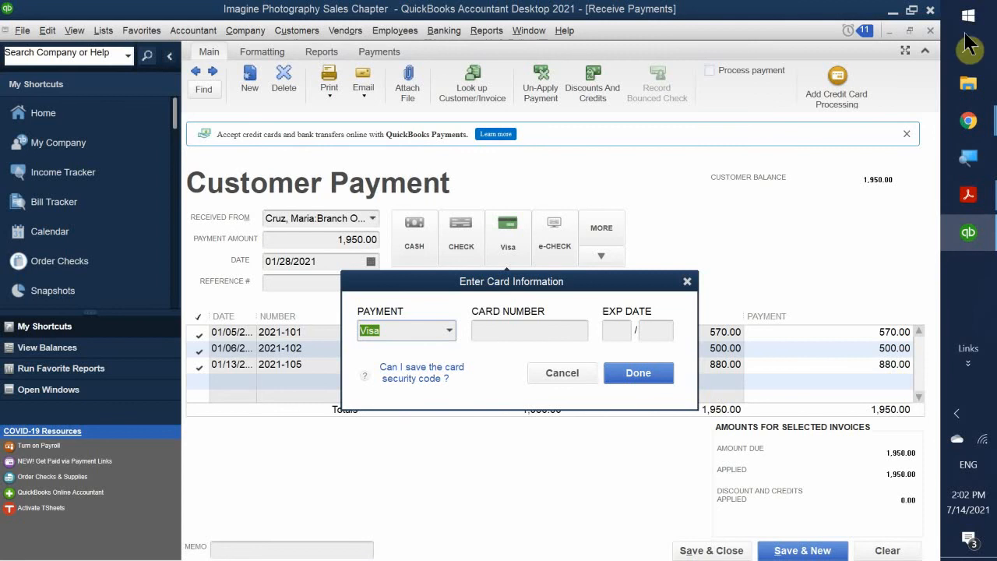
- Check the card entry instructions in the textbook PDF and return to the payment window
mouse_move(966, 199)
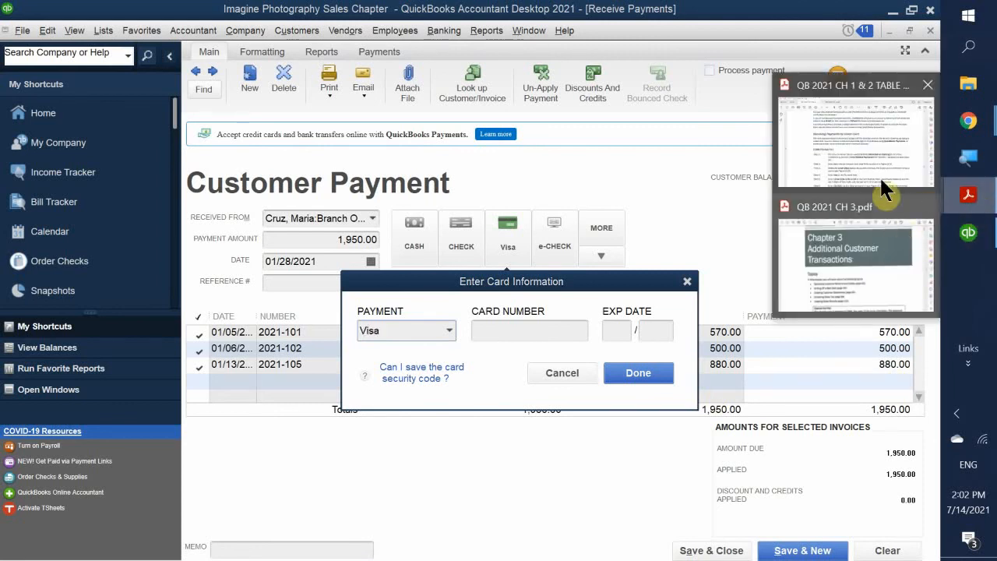
left_click(873, 133)
scroll(738, 208, "down", 2)
scroll(737, 208, "down", 5)
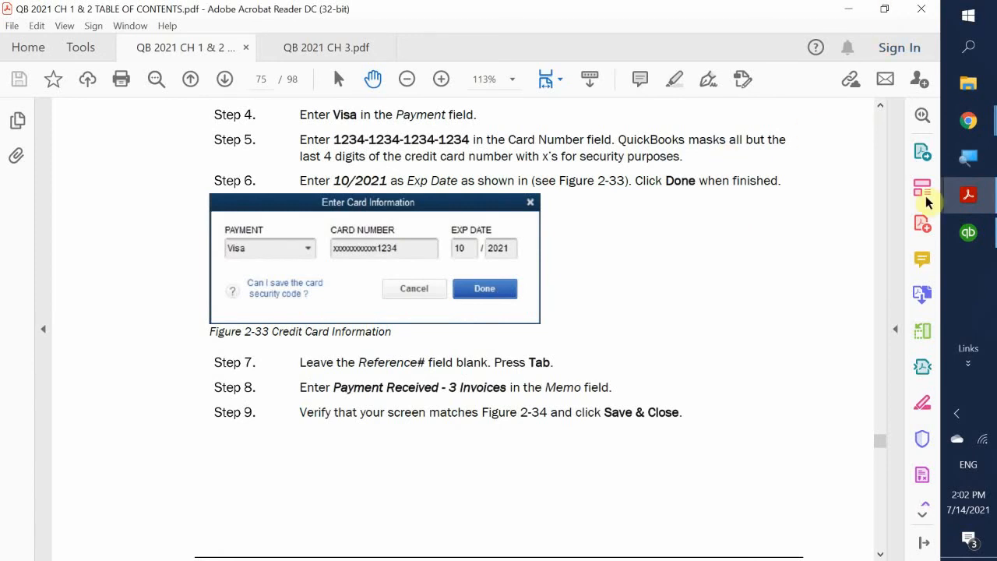
mouse_move(972, 232)
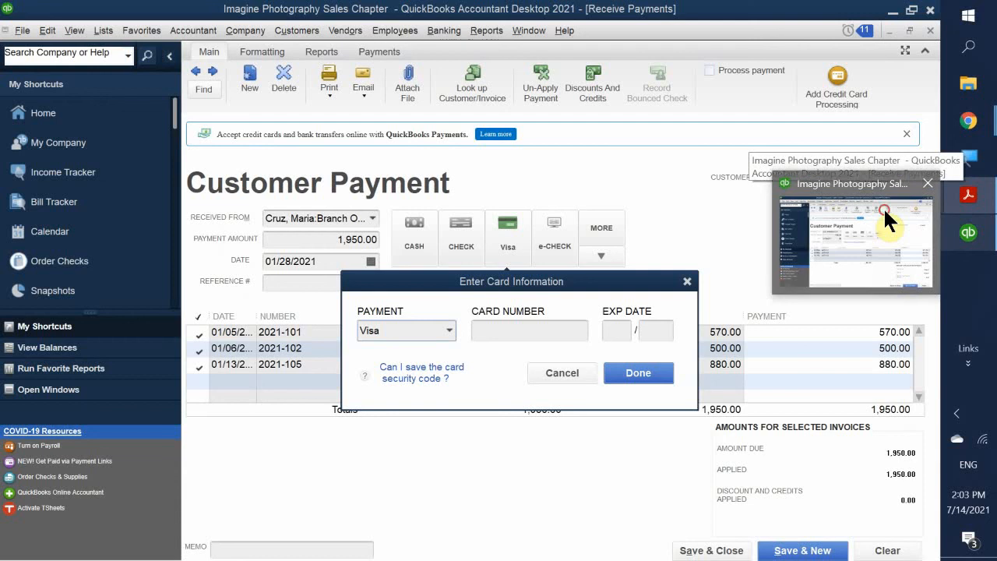
left_click(884, 207)
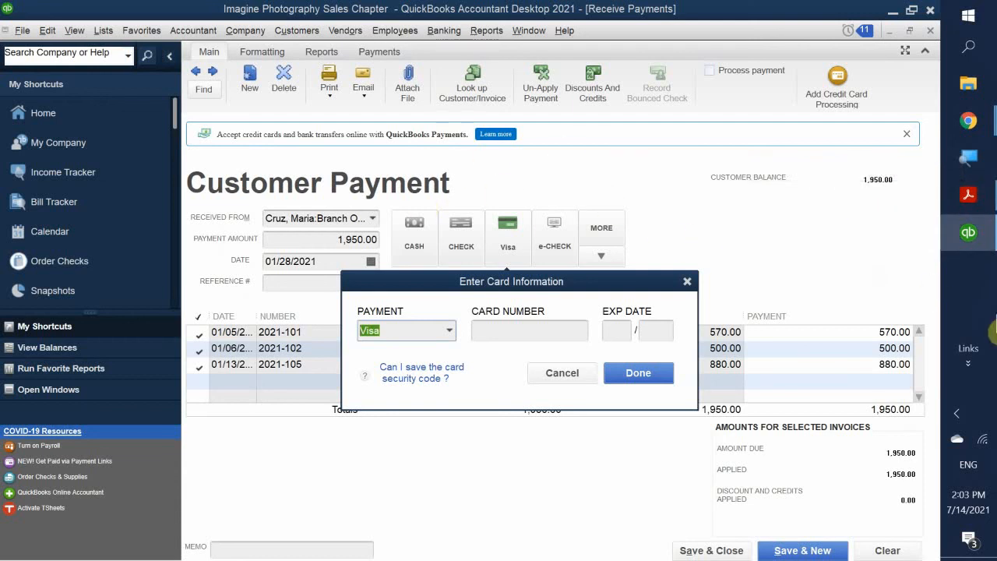
- Enter the Visa card number in the card information dialog
left_click(534, 330)
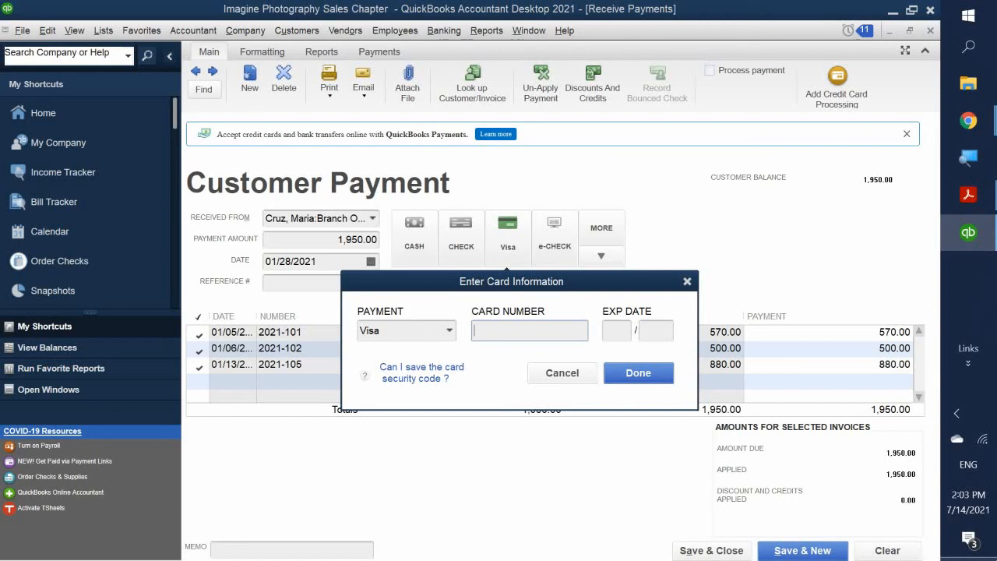
type("1234-1234-1234-1234")
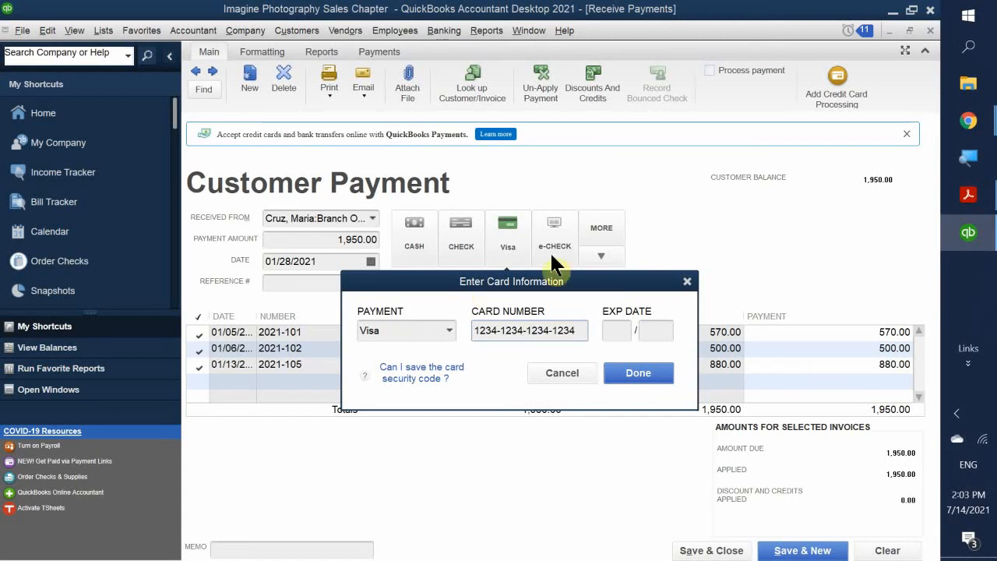
left_click(616, 331)
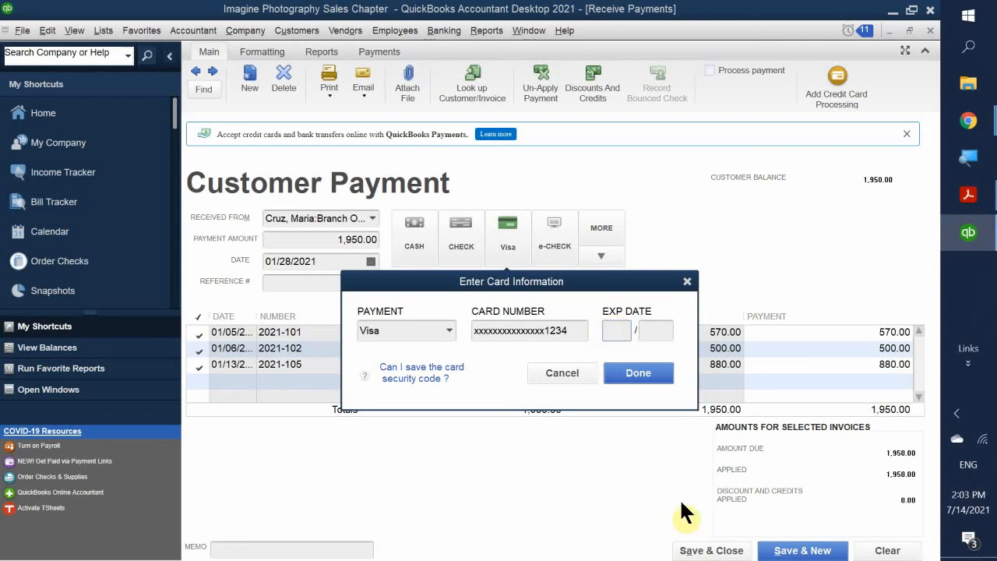
- Set the card expiry to month 10, year 2021, and confirm the card details
type("10")
left_click(666, 335)
type("2021")
left_click(641, 373)
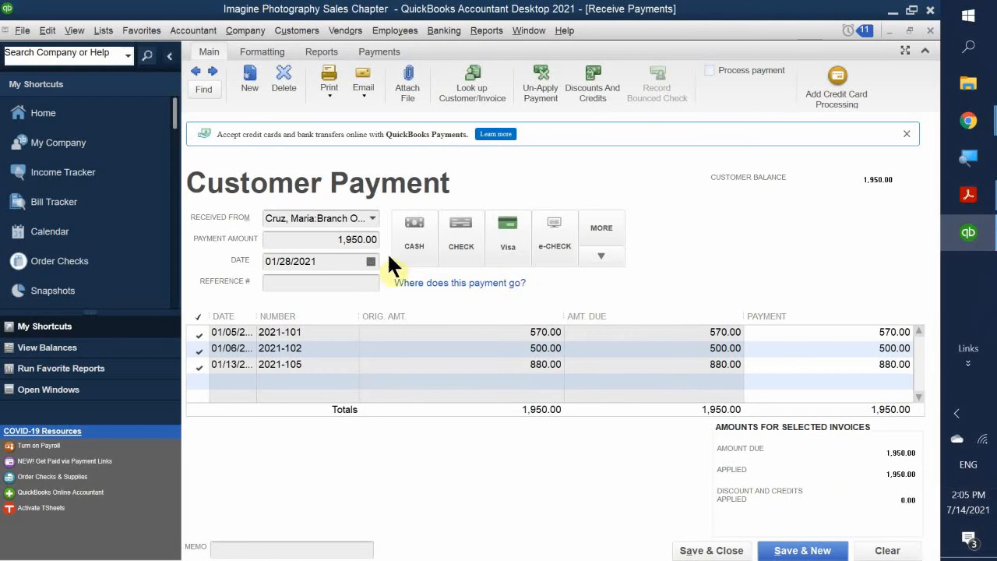
- Save the 1,950.00 Visa payment for Cruz Branch Opening and close the payment form
left_click(696, 550)
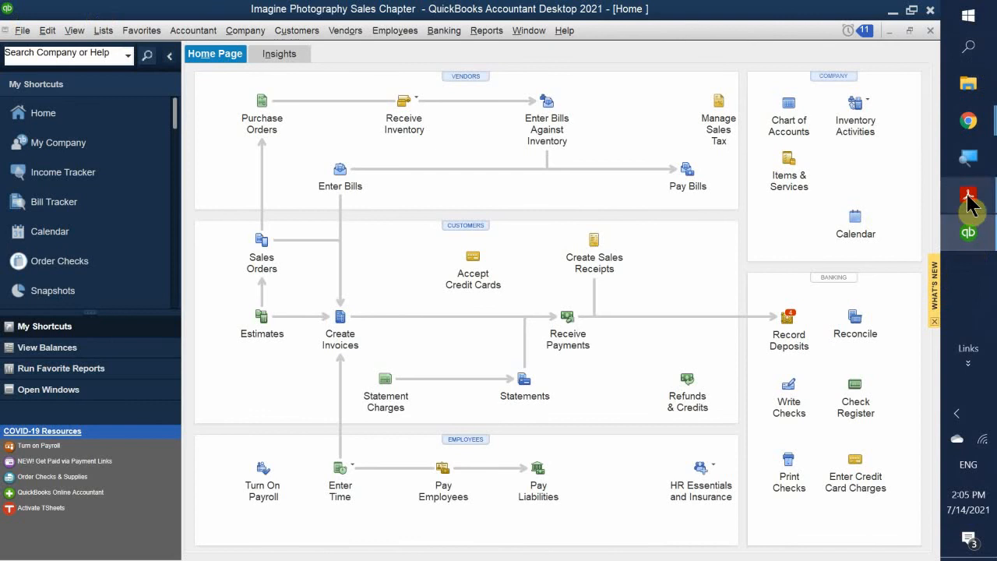
- Bring the chapter 1 & 2 textbook PDF forward and scroll to page 76's Preferences for Applying Payments and Figure 2-35
mouse_move(968, 196)
left_click(823, 183)
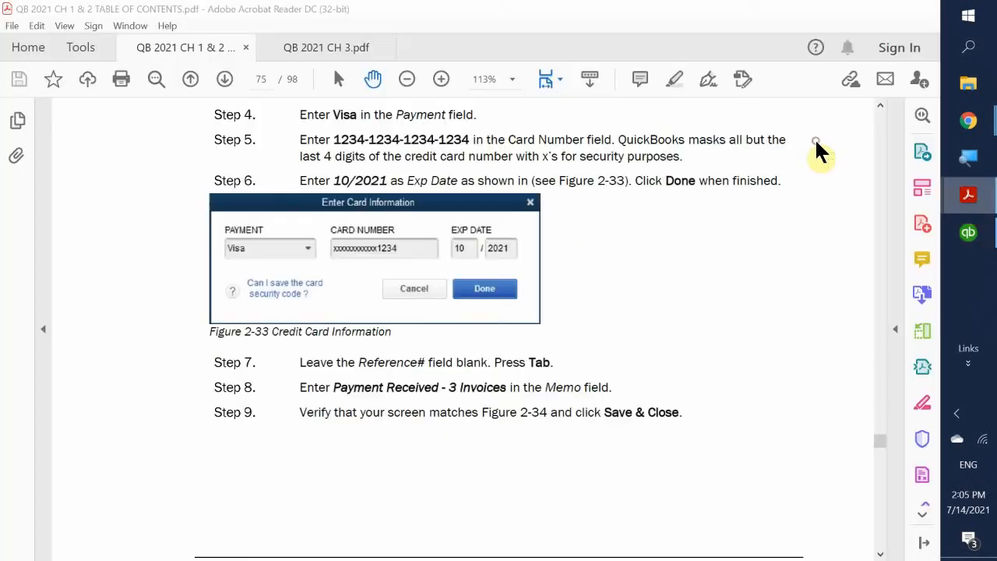
scroll(704, 202, "down", 1)
scroll(704, 203, "down", 10)
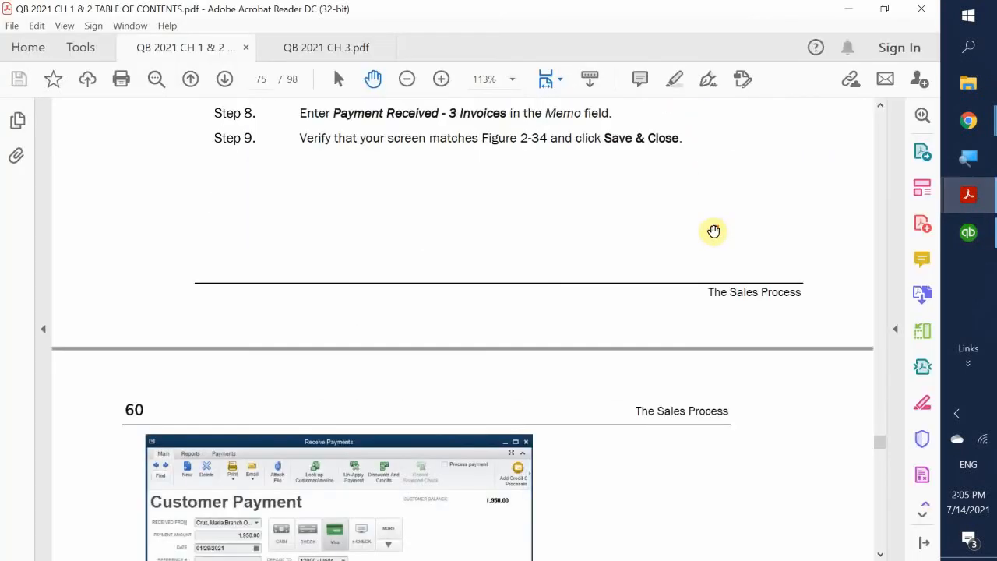
scroll(713, 231, "down", 3)
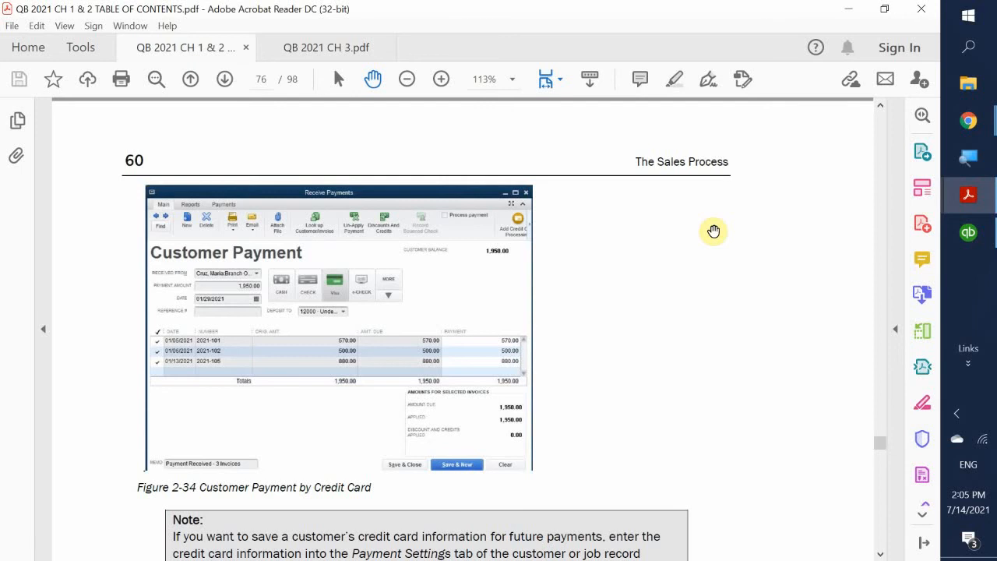
scroll(714, 231, "down", 7)
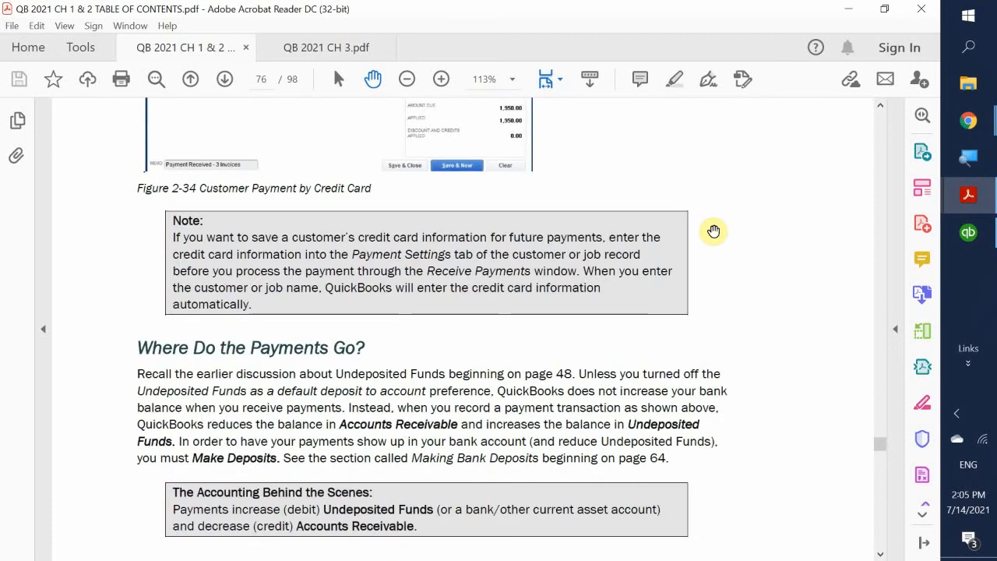
scroll(713, 230, "down", 1)
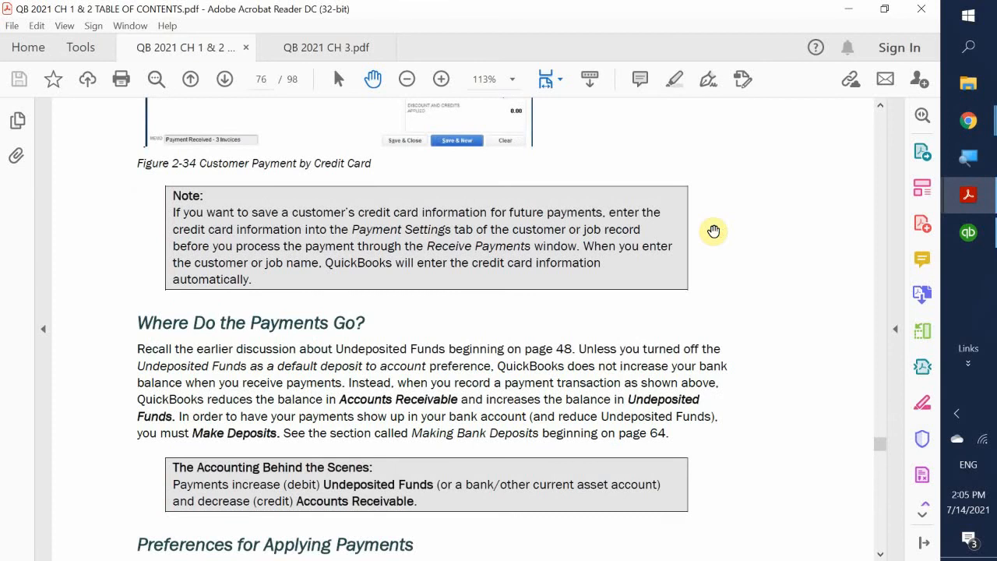
scroll(713, 230, "down", 5)
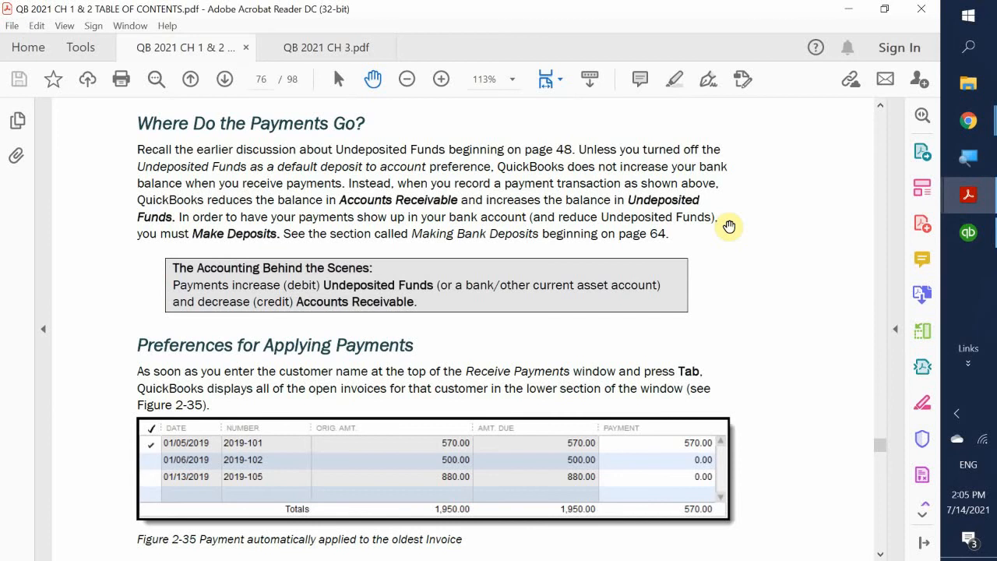
scroll(729, 226, "down", 3)
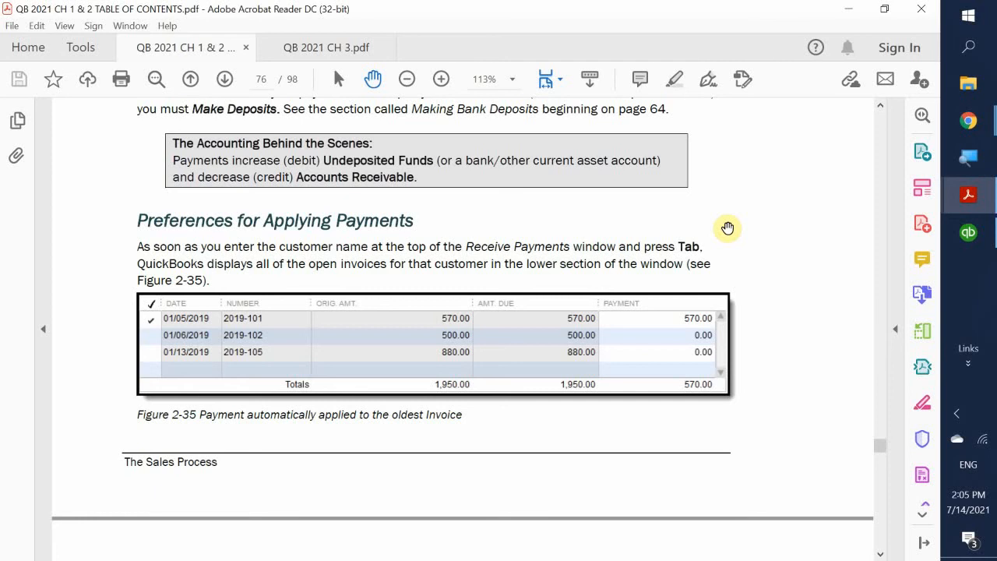
- Read textbook pages 77–78 up to Recording Customer Discounts, then return to the QuickBooks Home page
scroll(727, 227, "down", 5)
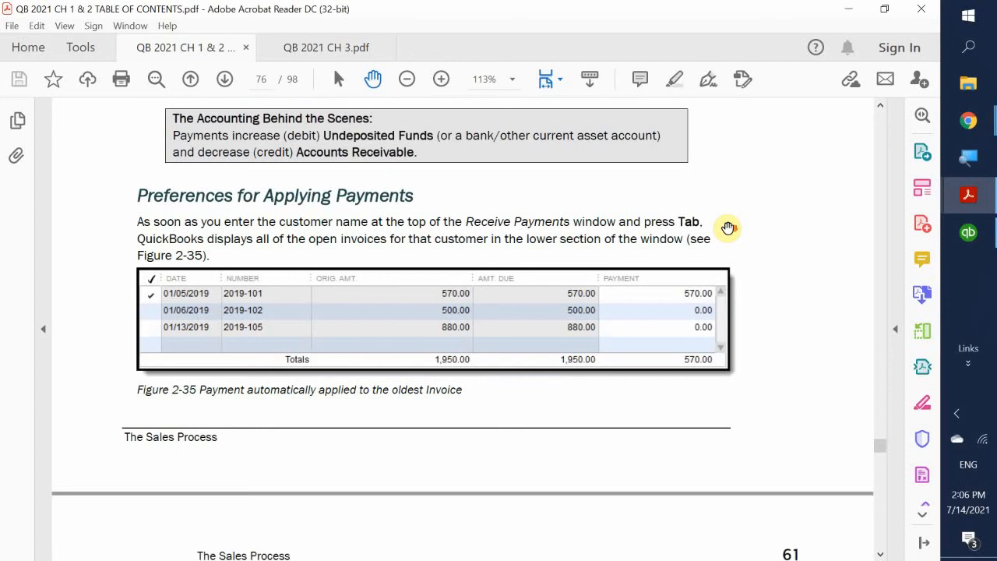
scroll(728, 229, "down", 4)
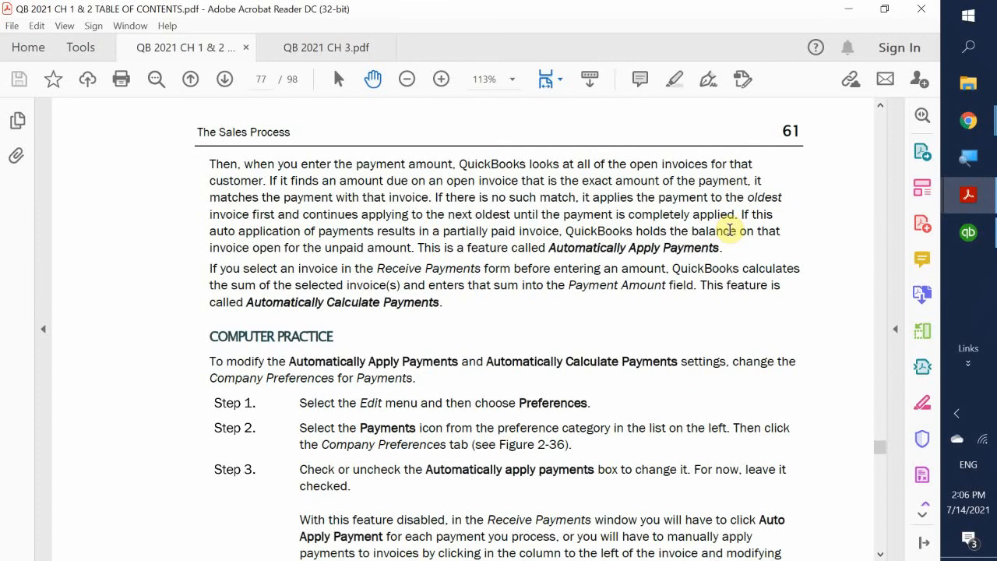
scroll(724, 225, "down", 5)
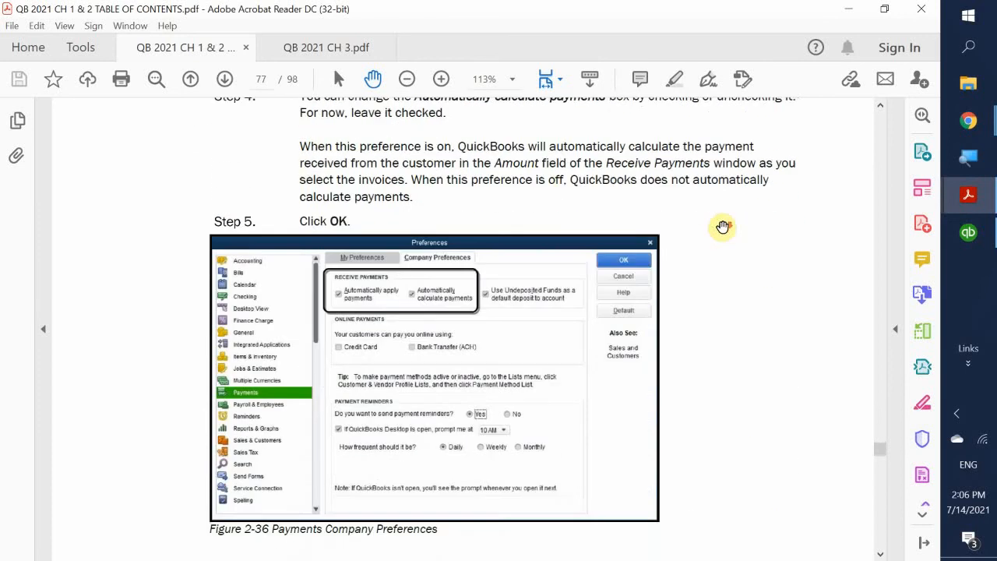
scroll(723, 226, "down", 3)
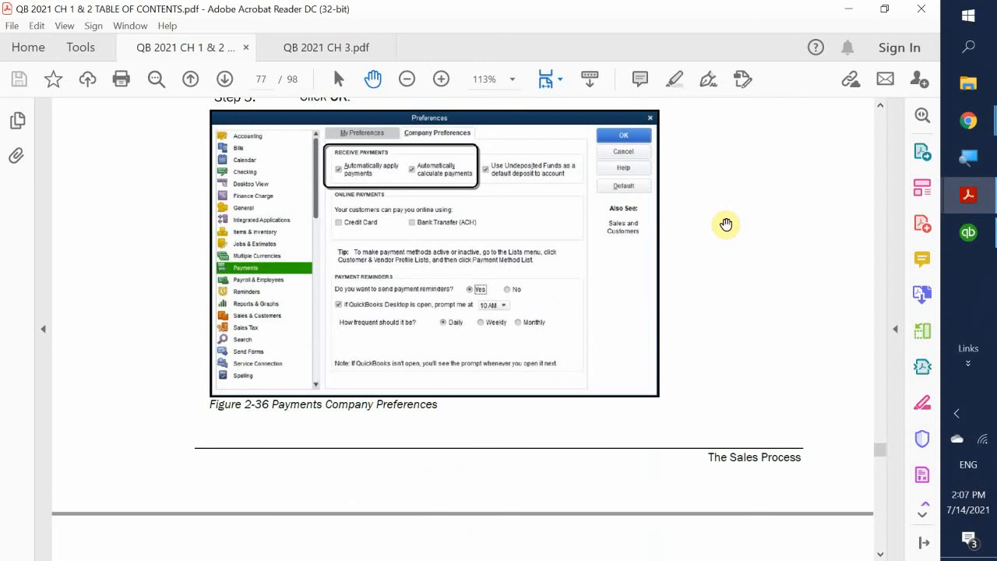
scroll(726, 225, "down", 3)
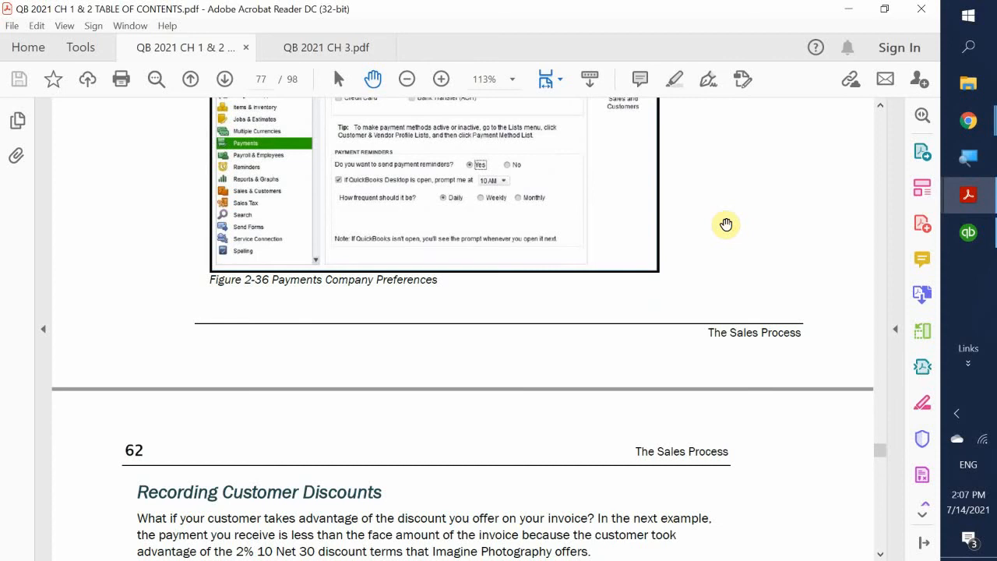
scroll(706, 192, "down", 6)
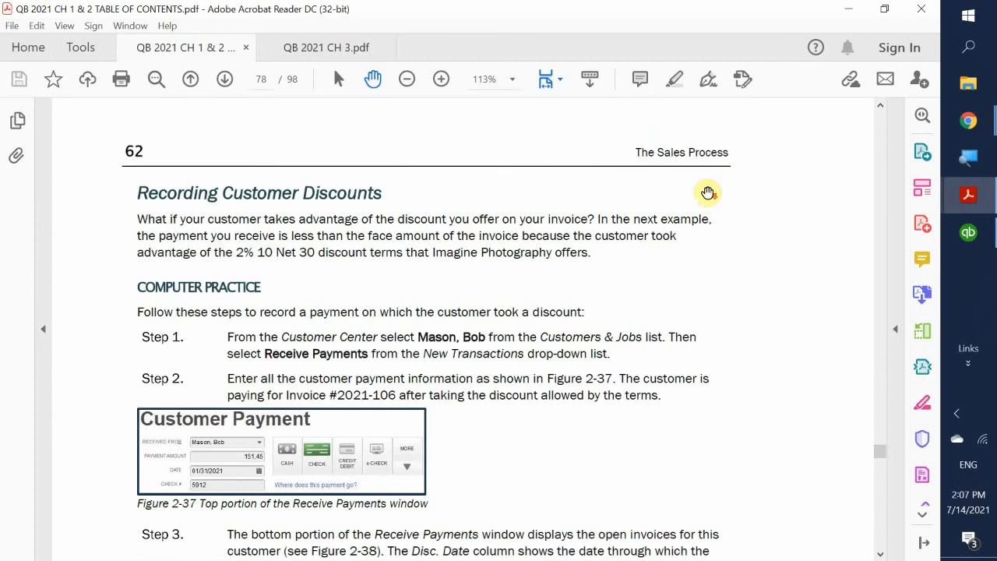
scroll(708, 193, "up", 3)
scroll(708, 193, "down", 4)
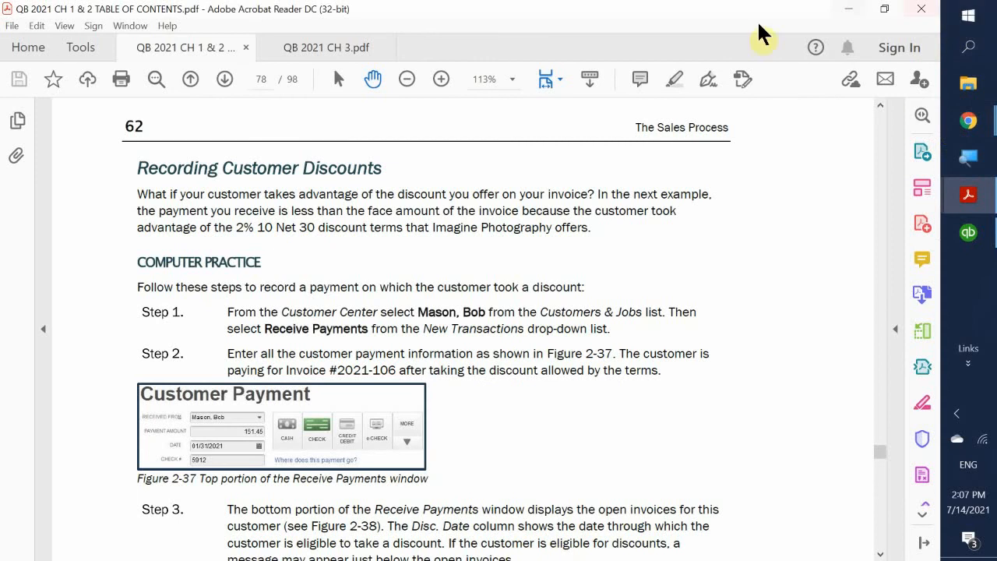
left_click(967, 243)
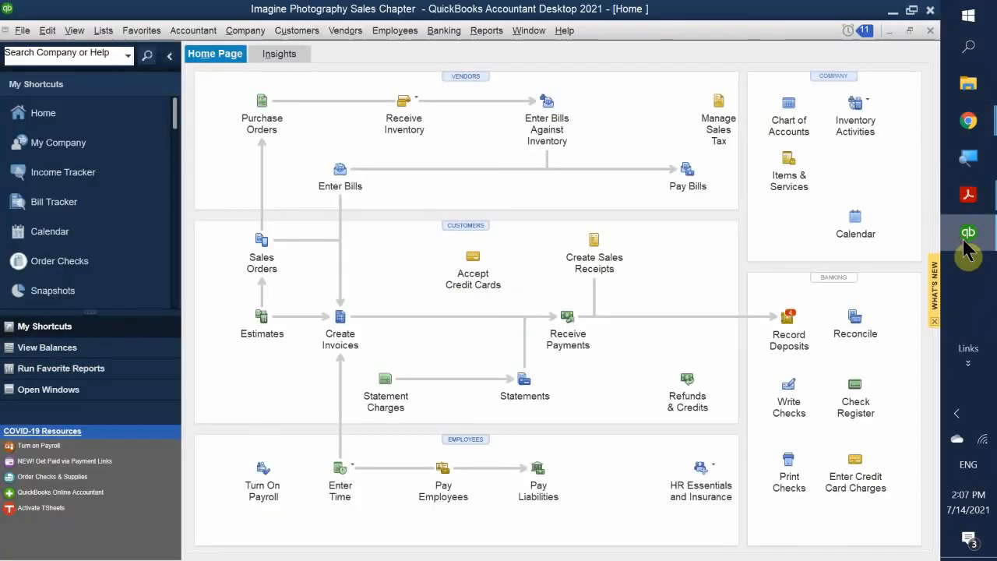
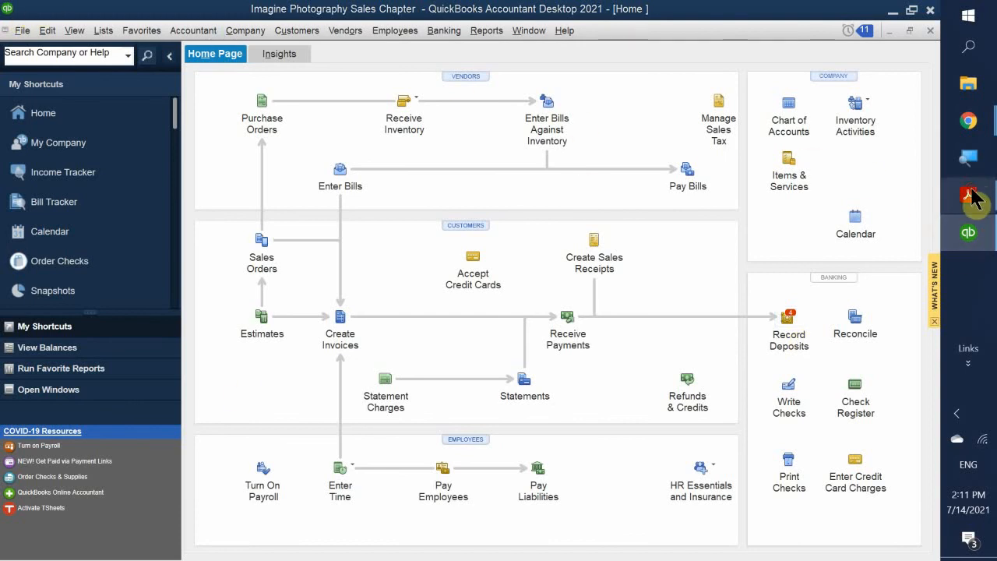
- Review page 62's Recording Customer Discounts practice in the textbook PDF, then return to QuickBooks
mouse_move(974, 198)
left_click(833, 134)
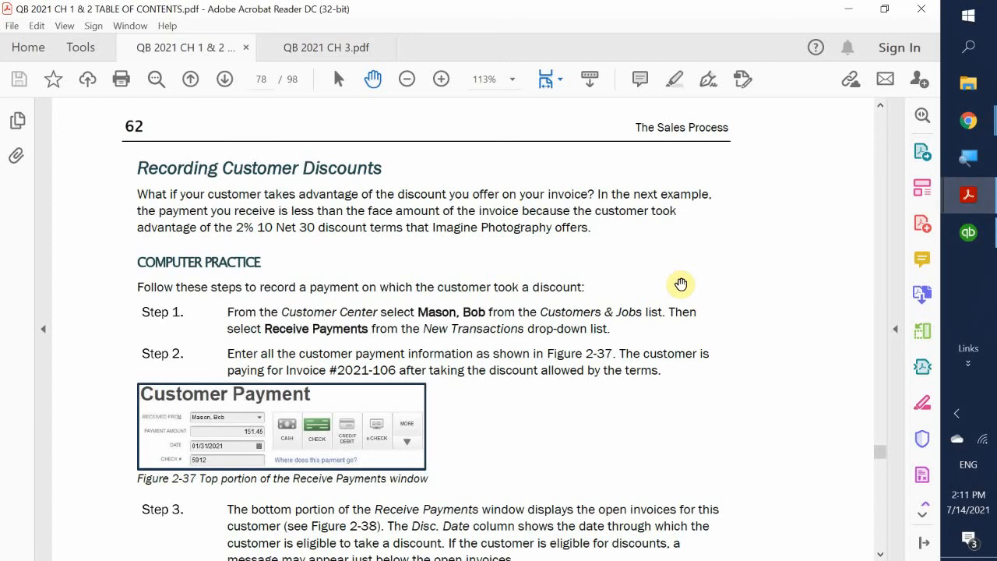
scroll(680, 284, "up", 1)
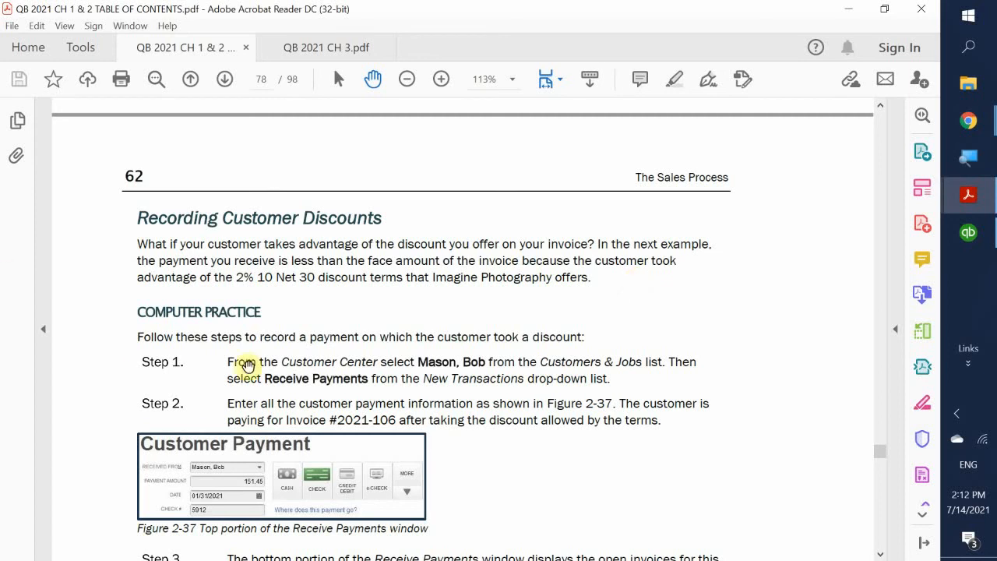
scroll(451, 345, "down", 2)
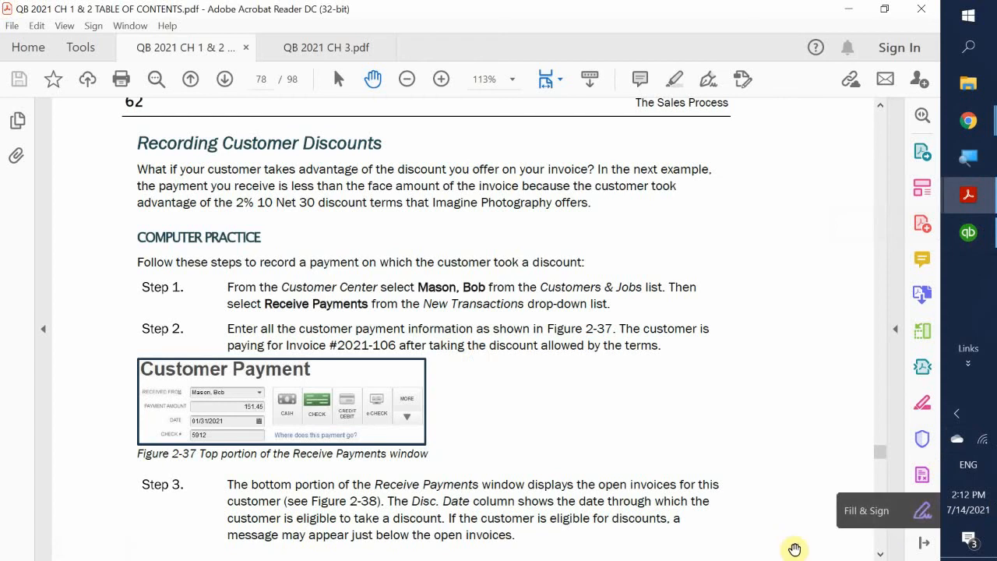
left_click(970, 234)
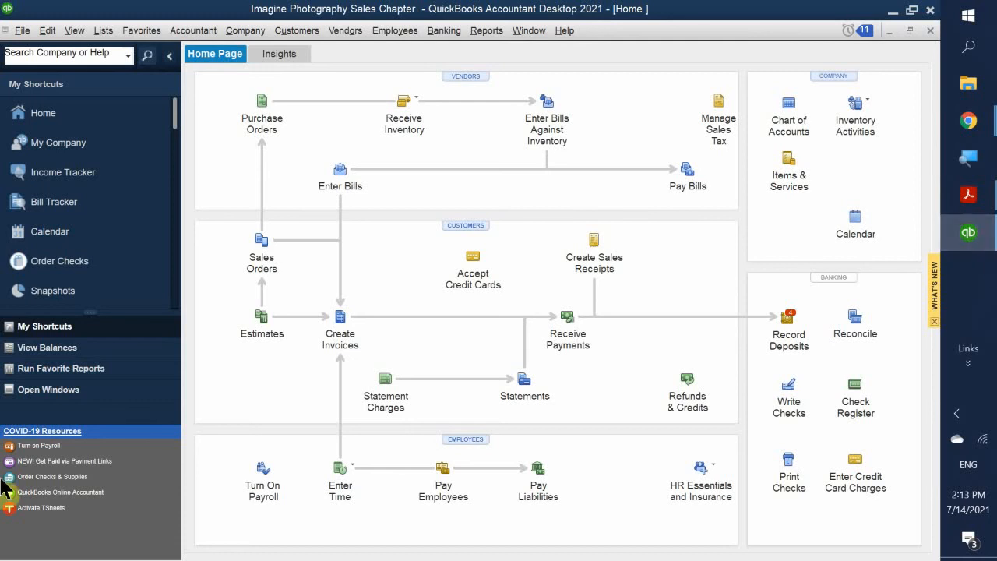
- Start a customer payment and select the customer with open invoices 2021-104 and 2021-106 (931.01)
left_click(565, 316)
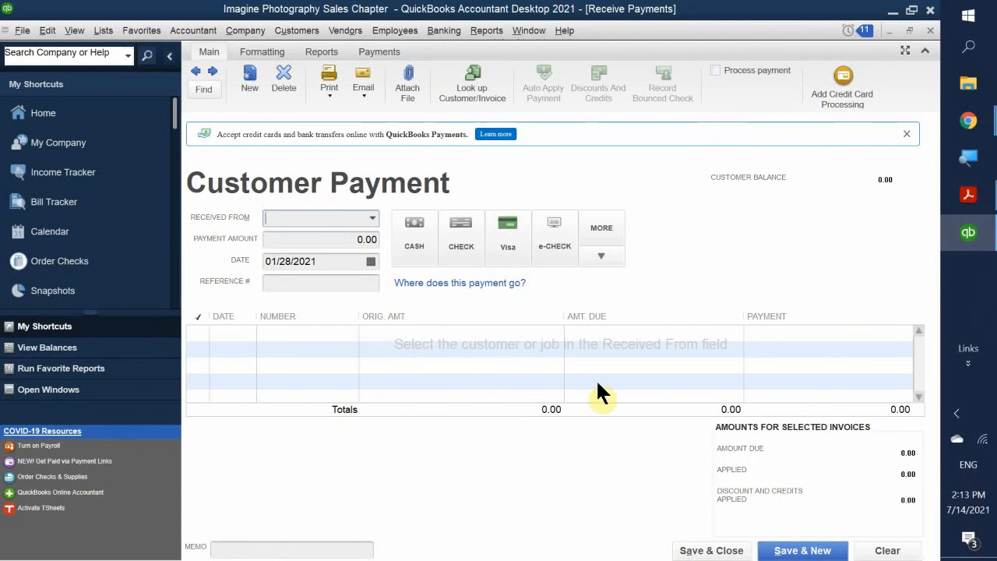
type("bob")
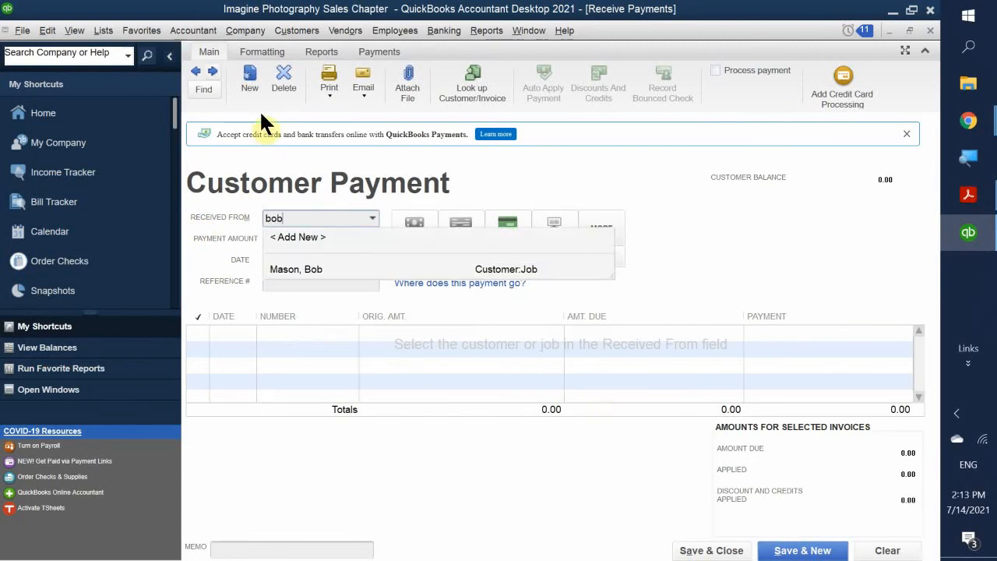
left_click(287, 266)
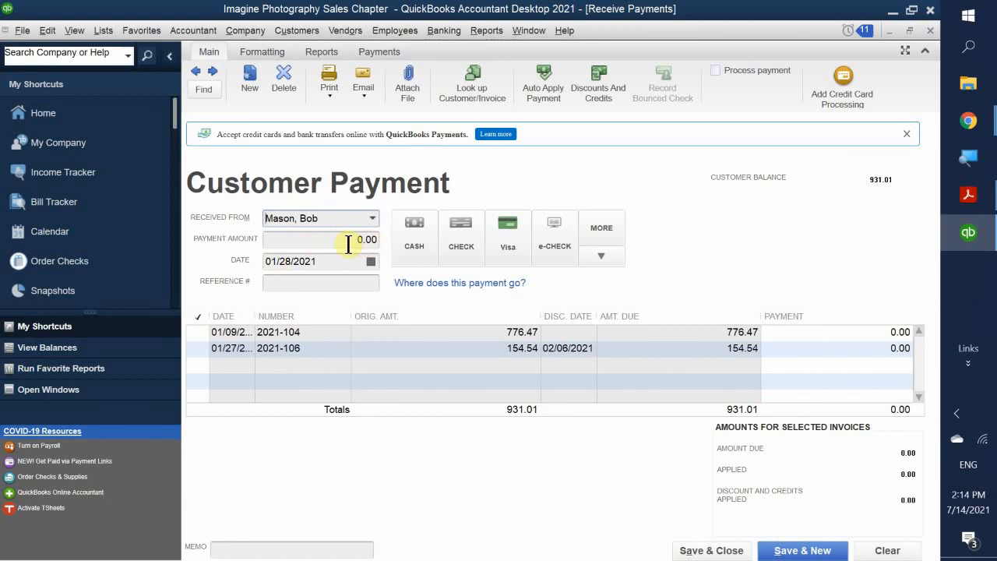
- Date the payment 01/31/2021 and apply 154.54 to invoice 2021-106
left_click(370, 260)
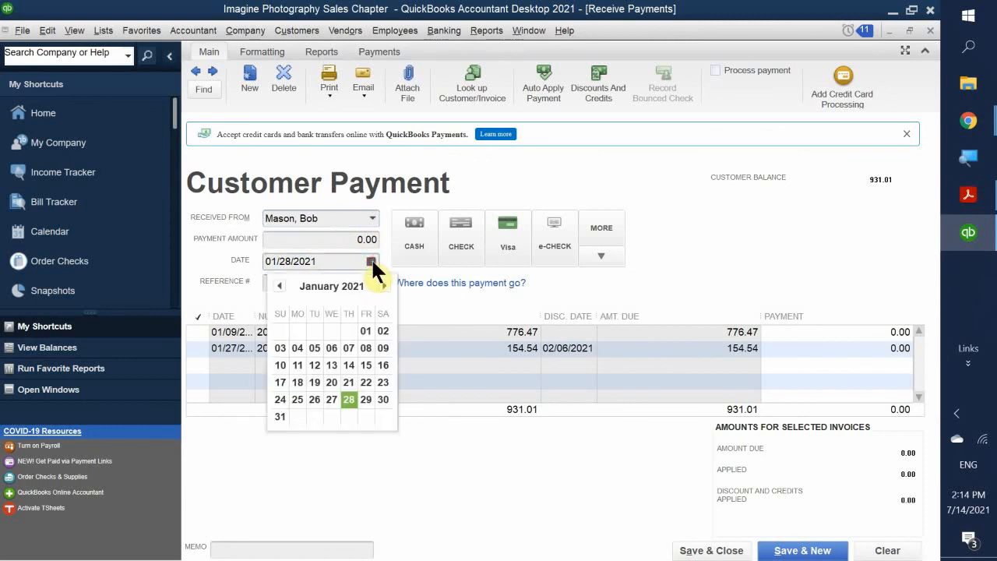
left_click(279, 416)
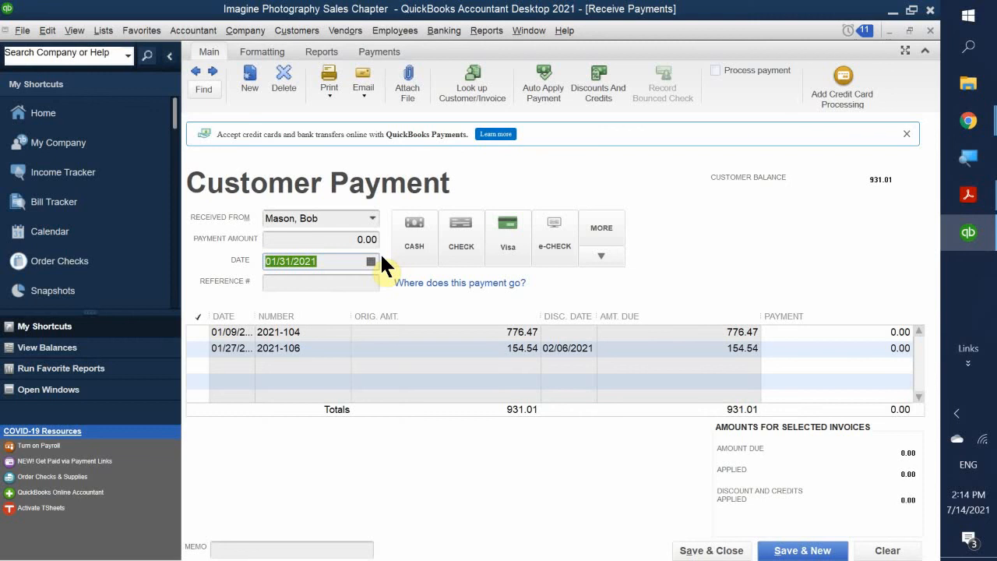
left_click(199, 349)
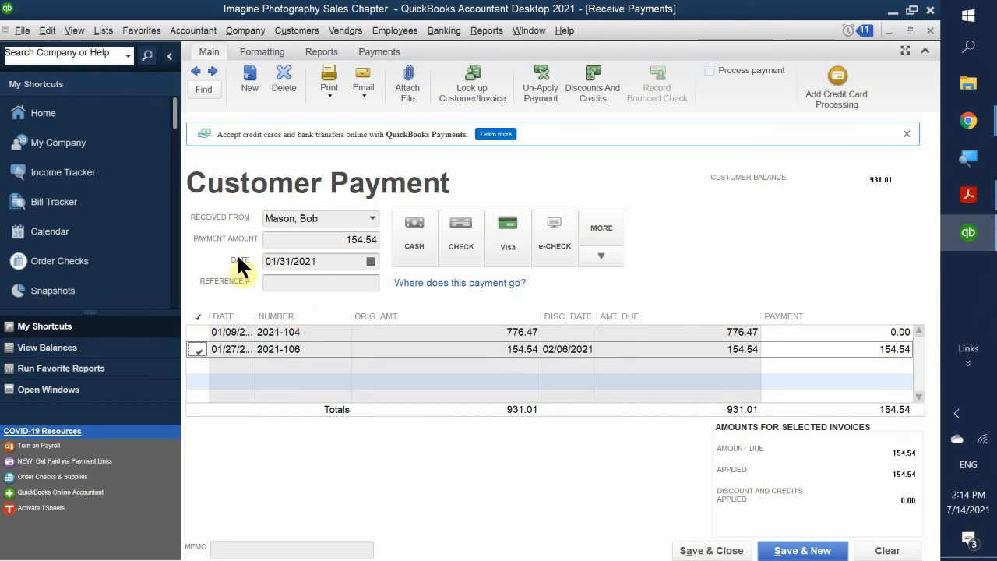
- Post invoice 2021-106's 3.09 discount to 46000 · Sales Discounts with class San Jose
left_click(597, 93)
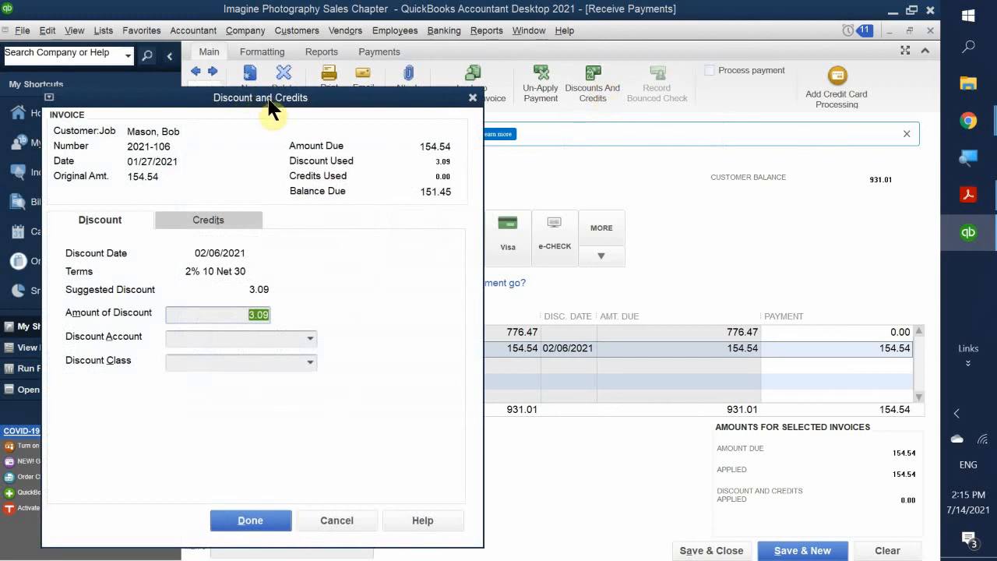
left_click_drag(267, 109, 455, 128)
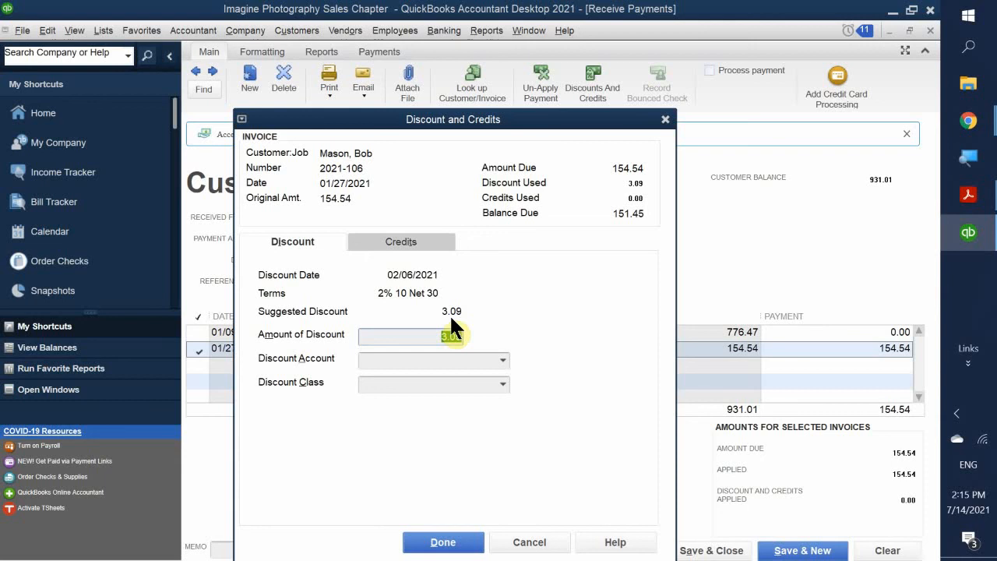
left_click(396, 363)
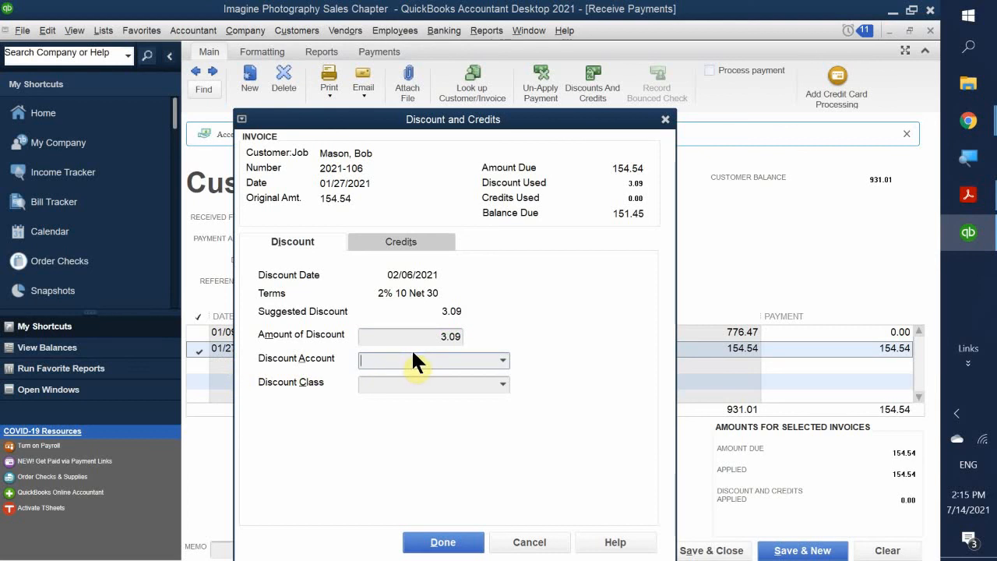
type("Sales")
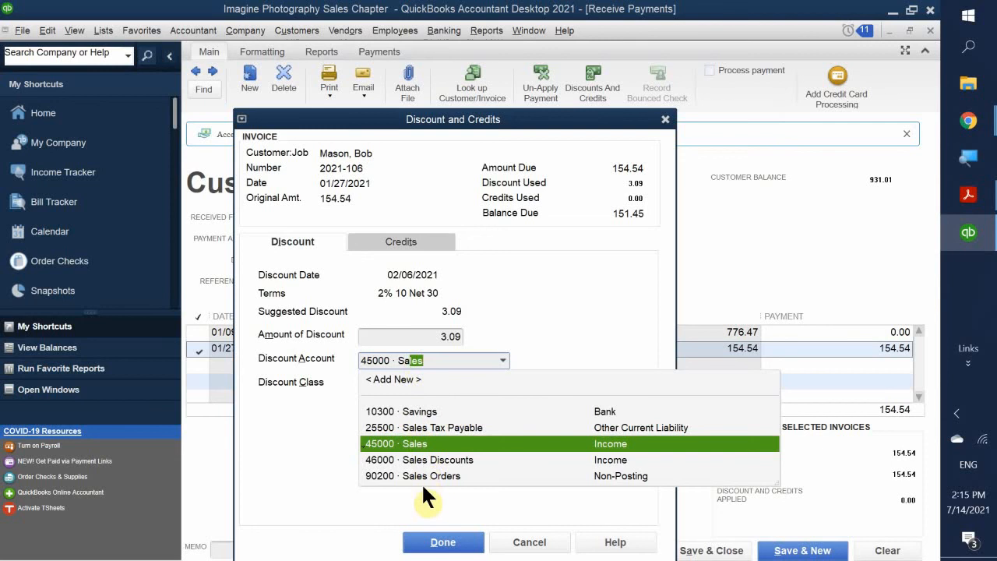
left_click(438, 461)
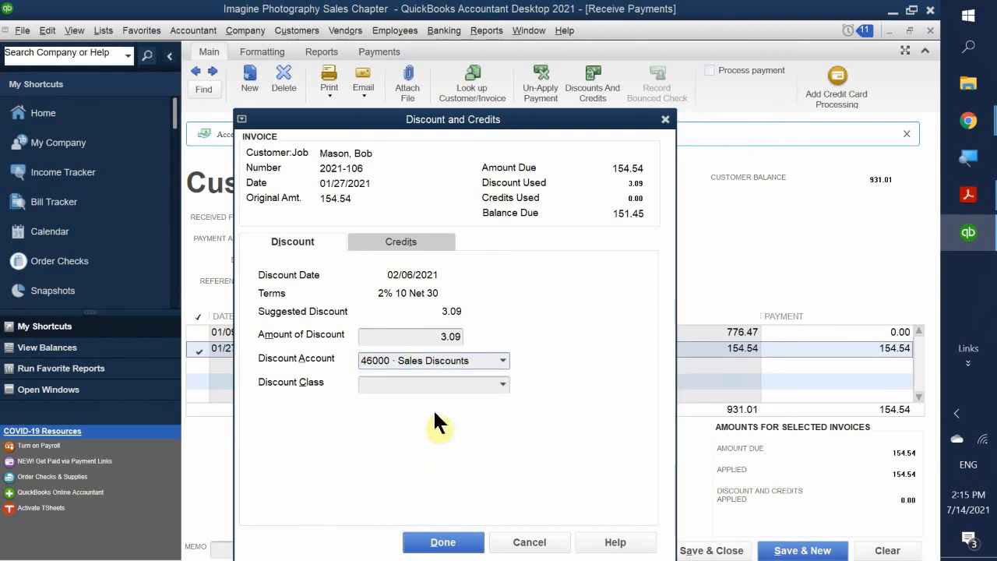
left_click(408, 384)
type("Sal")
key("BackSpace")
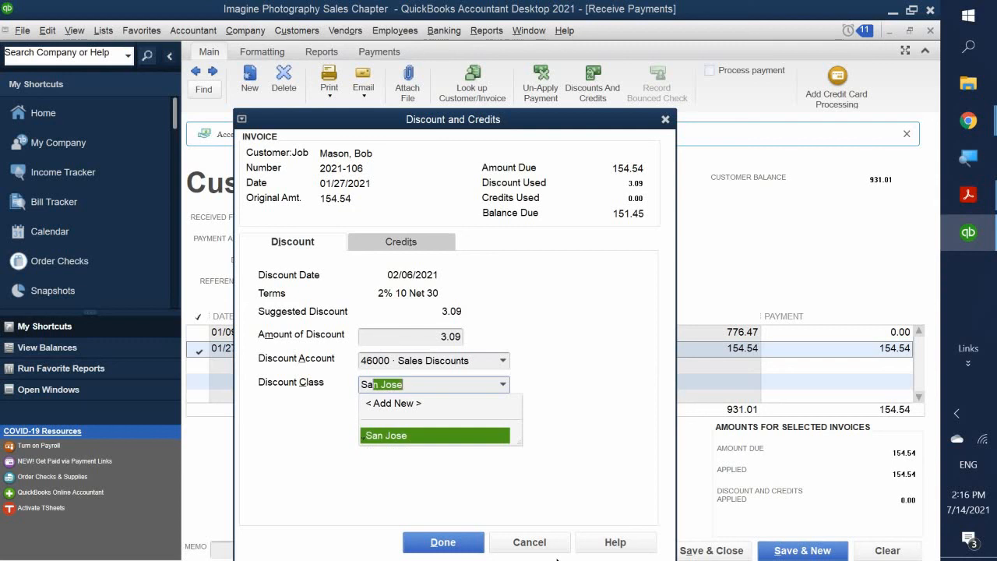
type("n Jose")
left_click(388, 434)
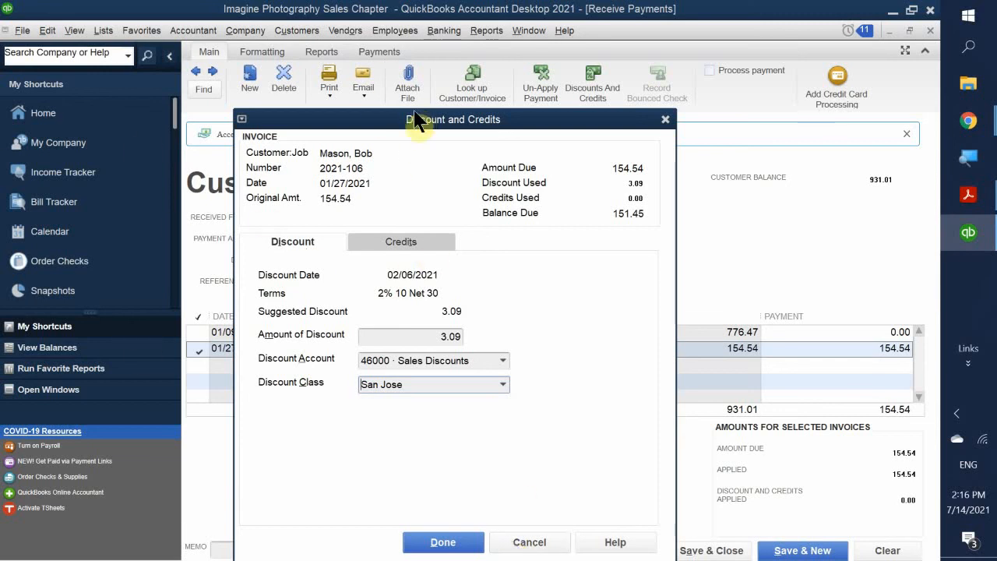
left_click_drag(411, 122, 429, 78)
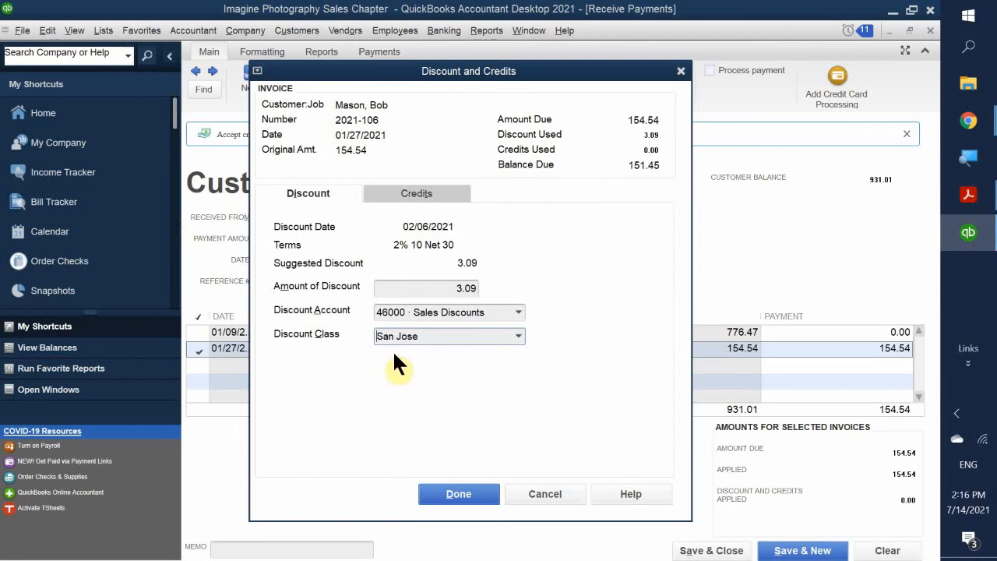
- Accept the 3.09 discount, leaving 151.45 applied, and enter reference number 5912
left_click(458, 499)
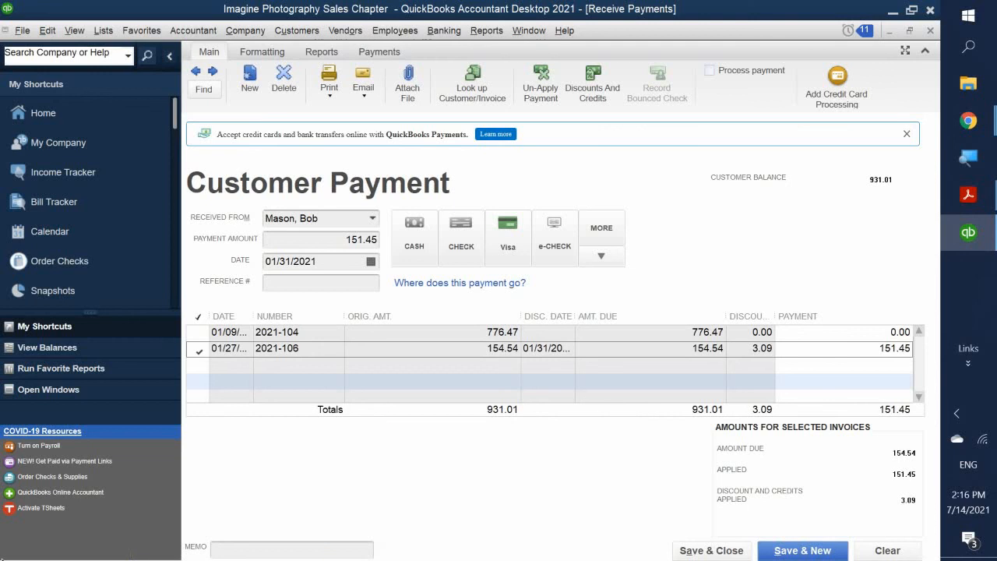
left_click(281, 282)
type("5912")
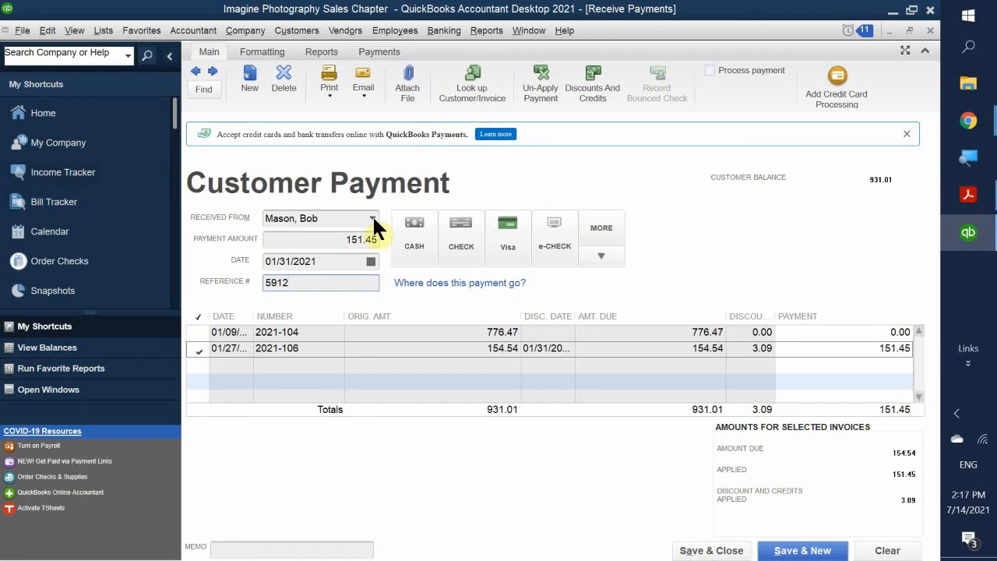
left_click(325, 240)
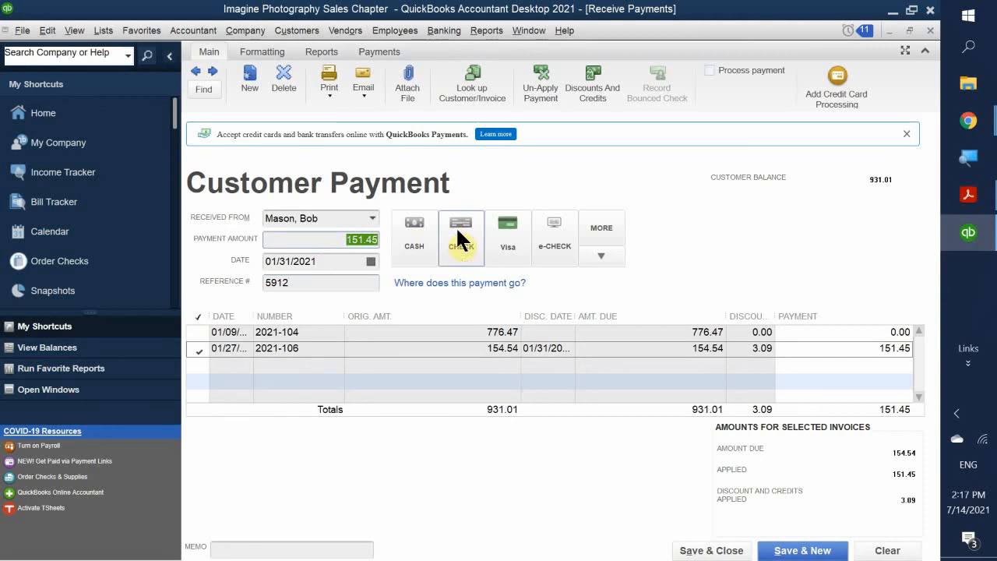
- Record the payment as check number 5912 and save it
left_click(469, 238)
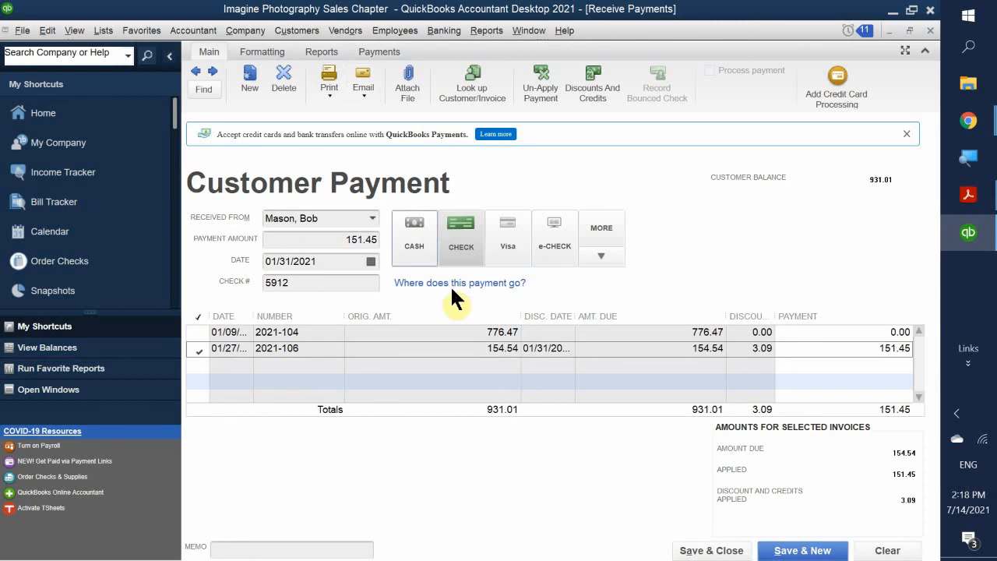
left_click(686, 551)
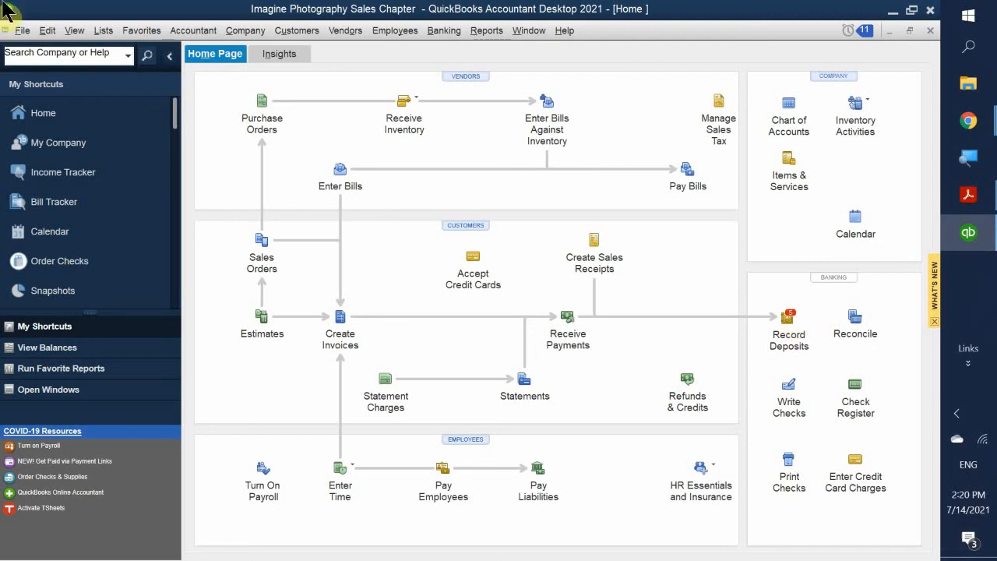
- Start a new deposit listing the five undeposited payments
left_click(789, 311)
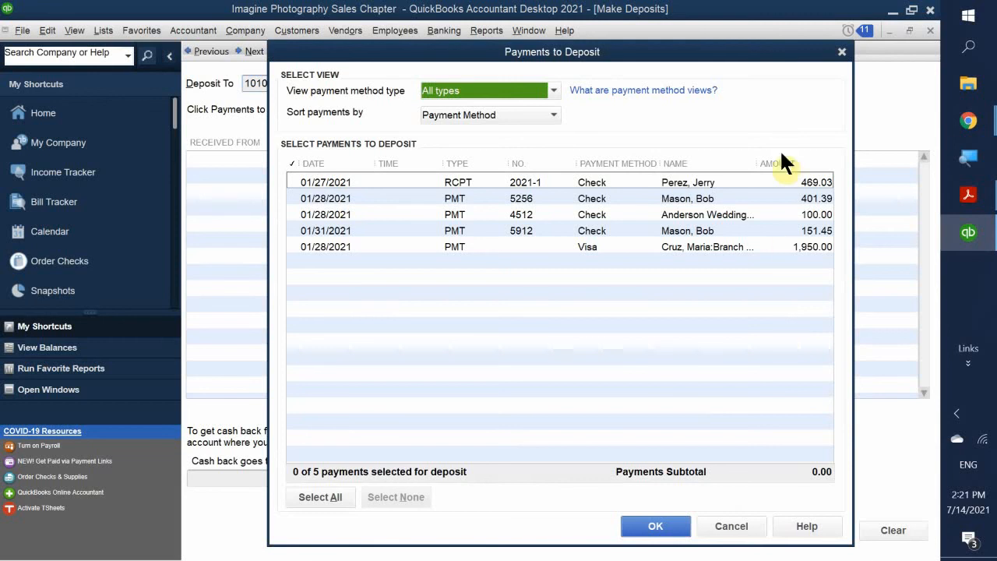
- Open the View payment method type dropdown in Payments to Deposit
left_click(504, 87)
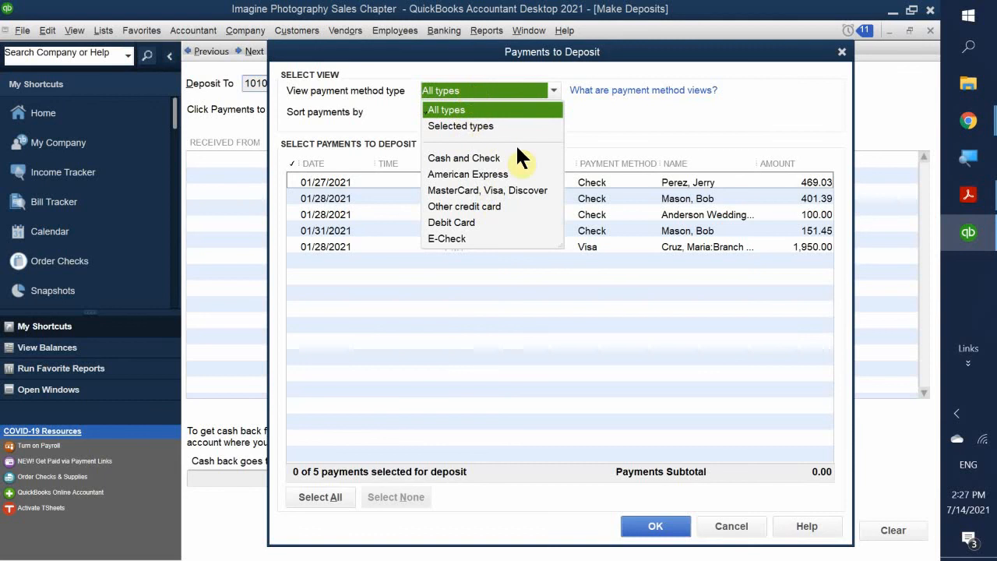
- Filter Payments to Deposit to show only cash and check payments
left_click(594, 300)
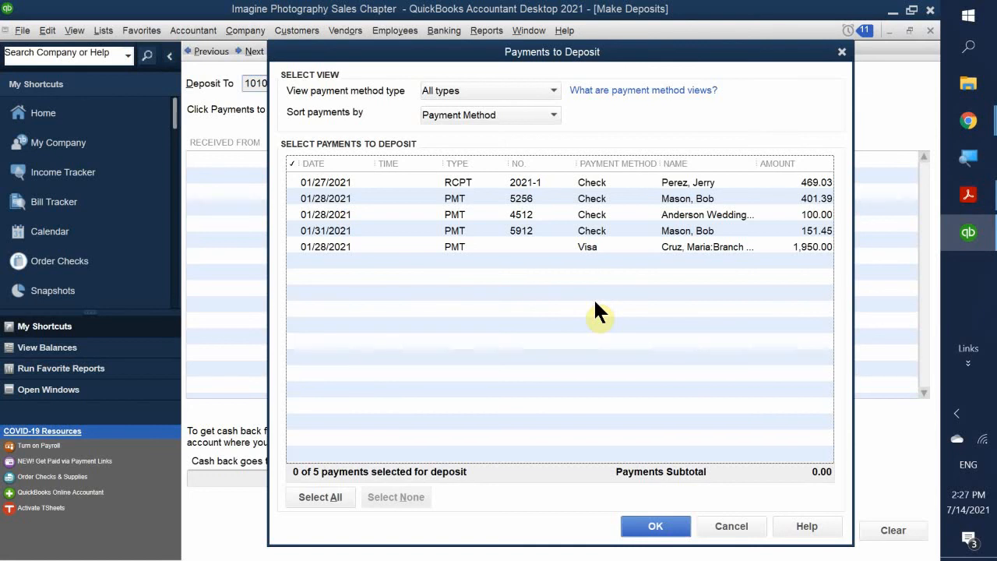
left_click(553, 91)
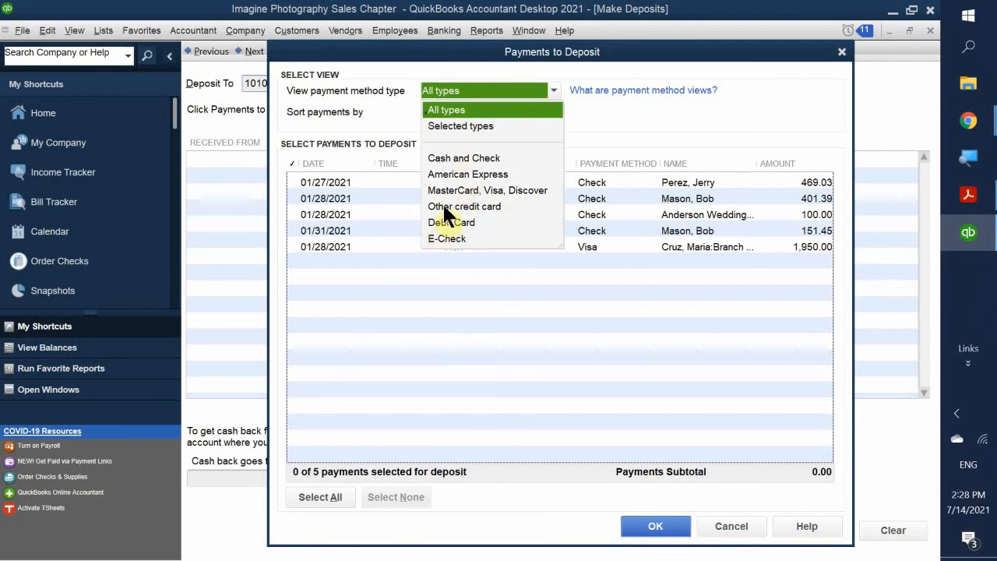
left_click(453, 157)
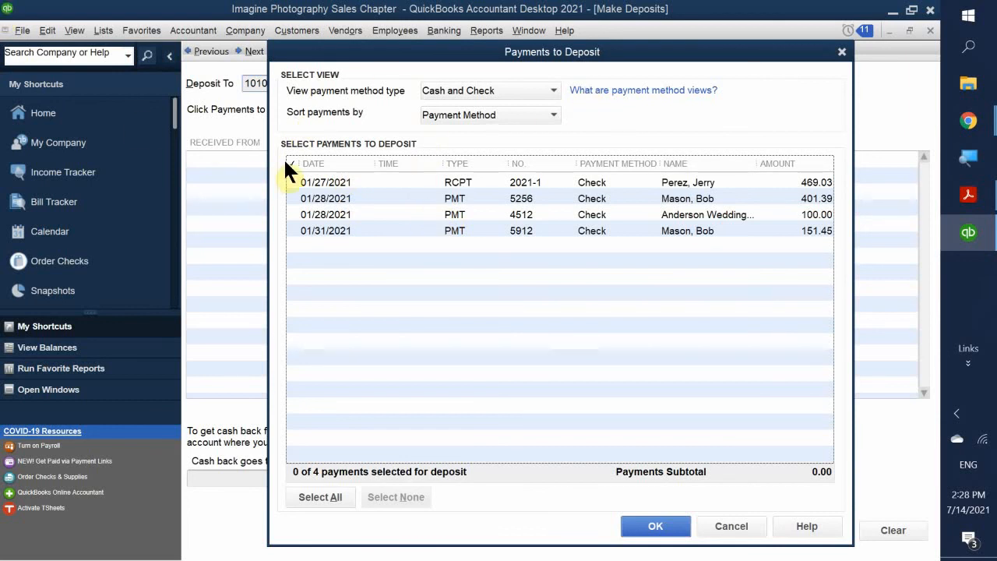
- Select the four check payments, subtotal 1,121.87, and move them onto the deposit
left_click(293, 181)
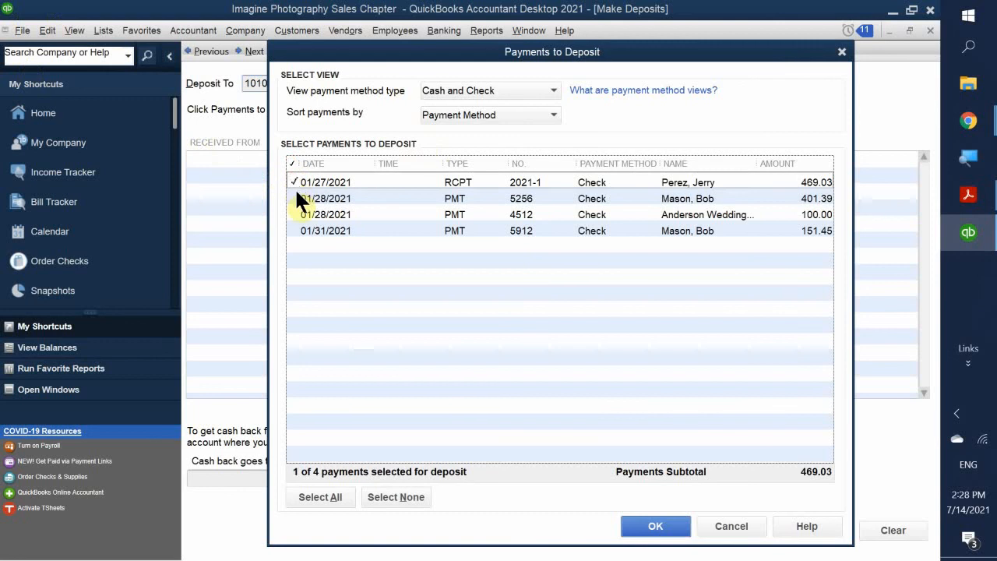
left_click(293, 198)
left_click(293, 214)
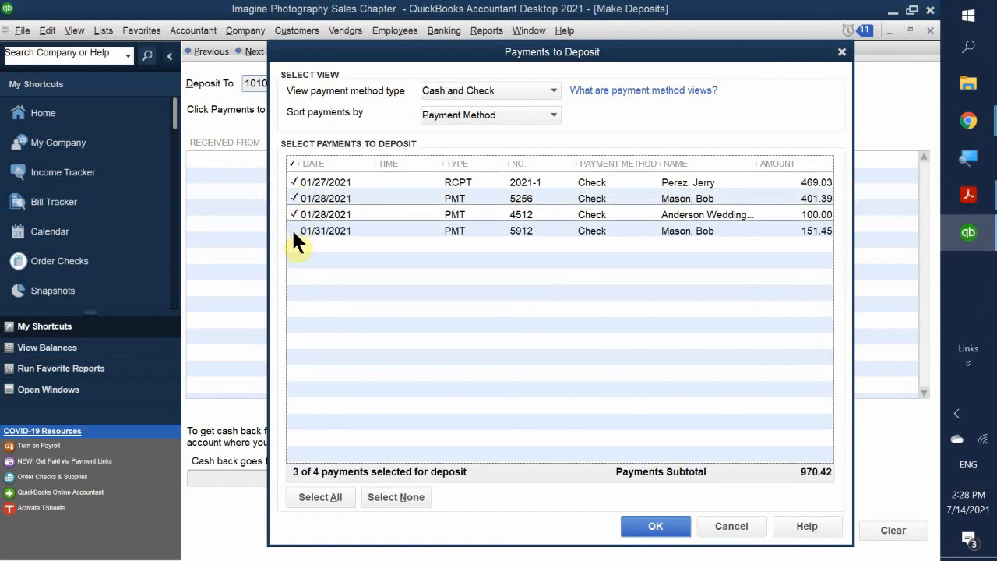
left_click(293, 231)
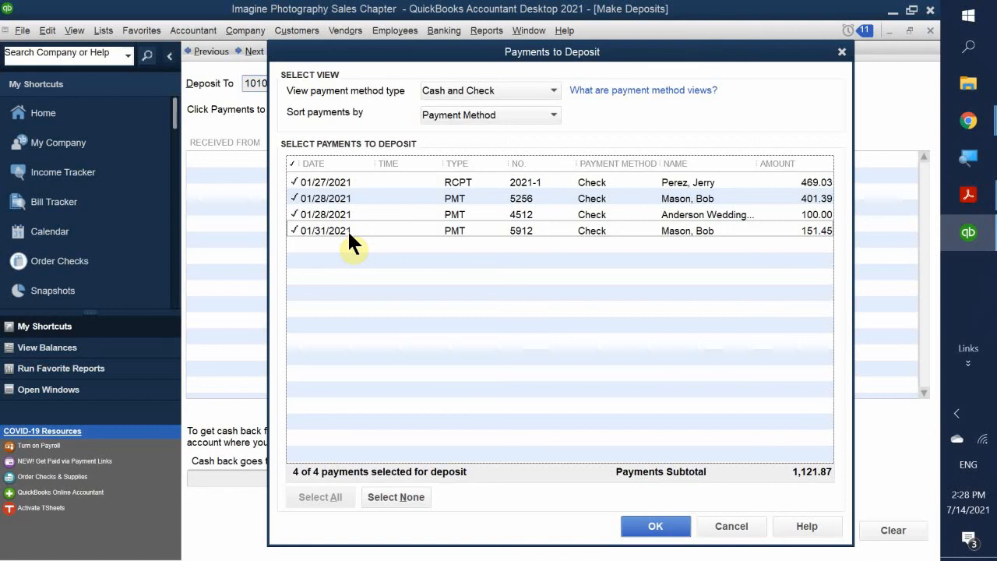
left_click(658, 525)
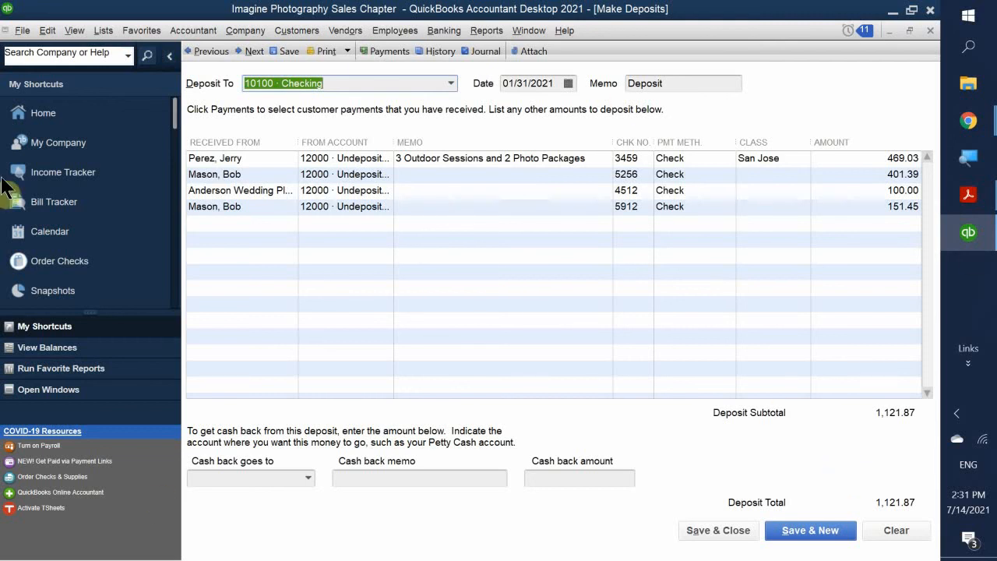
left_click(254, 221)
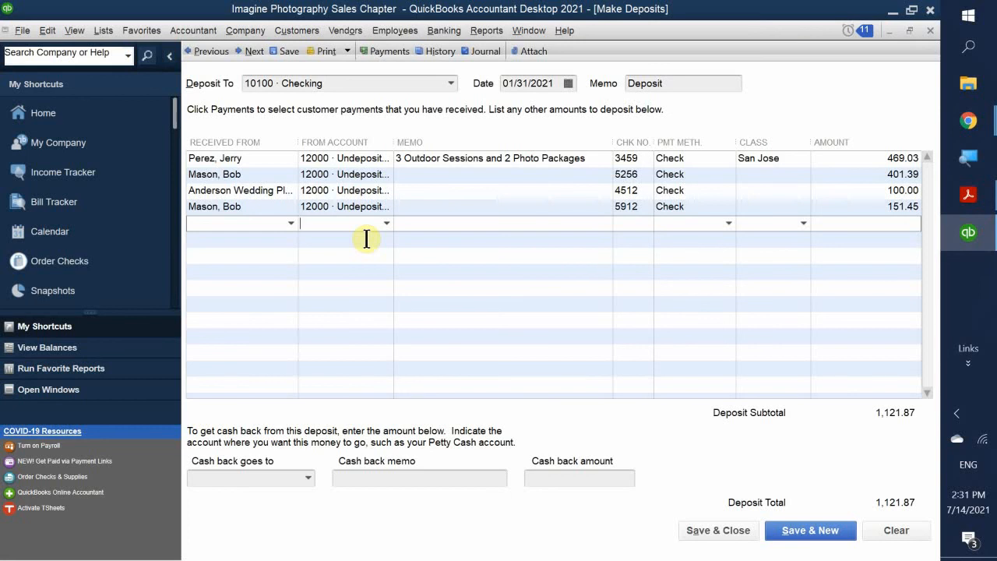
type("in")
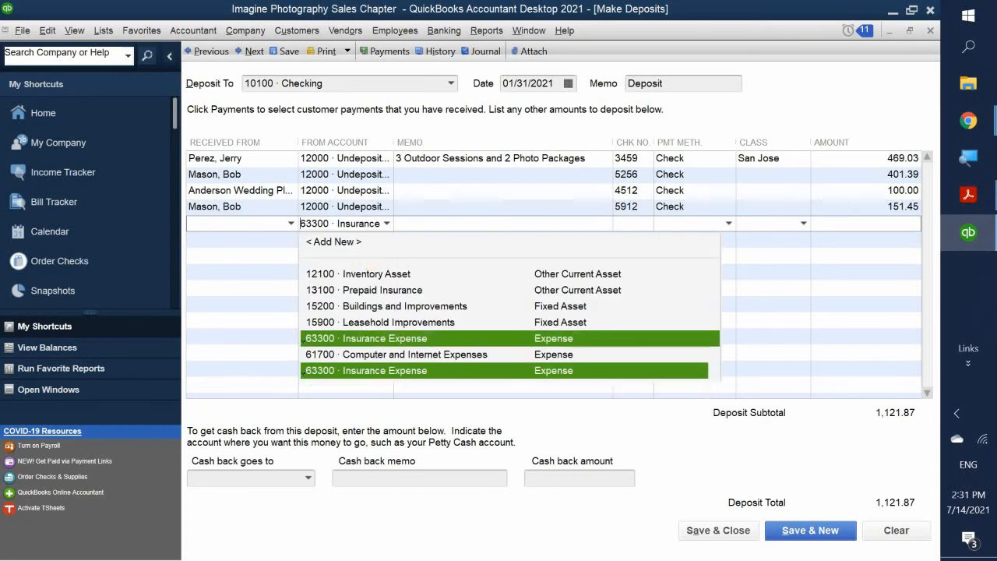
type("v")
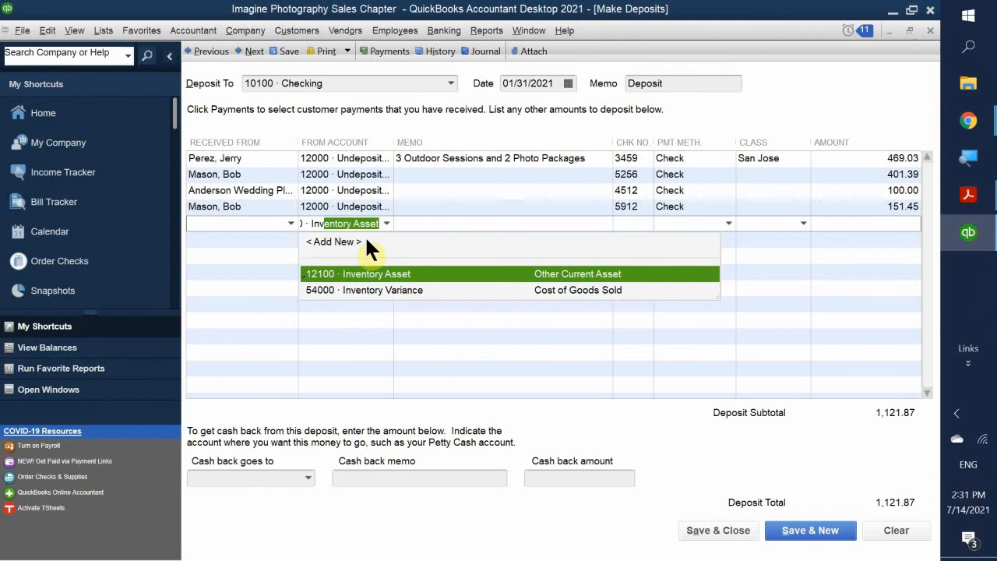
key("BackSpace")
key("BackSpace")
key("BackSpace")
key("BackSpace")
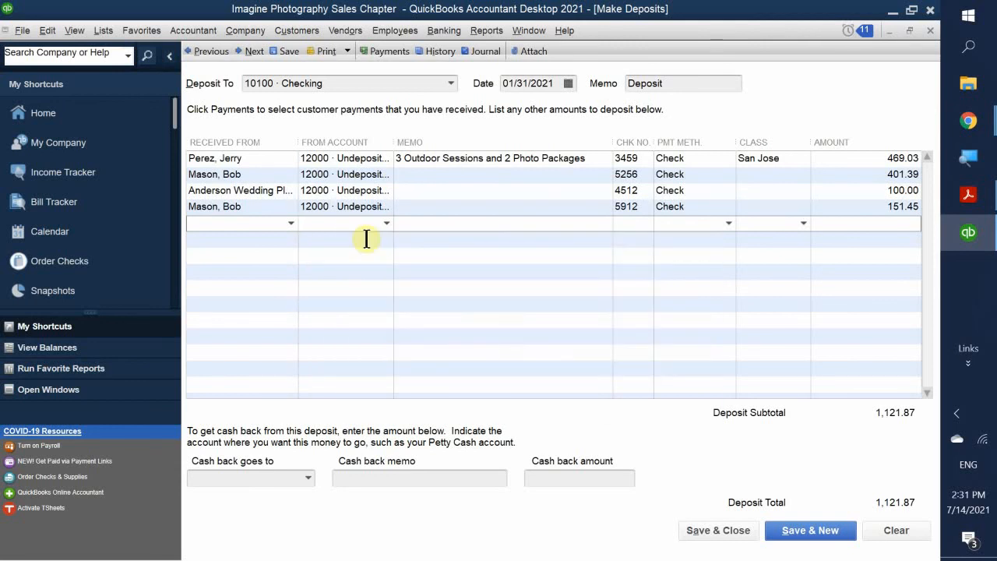
left_click(964, 186)
left_click(839, 116)
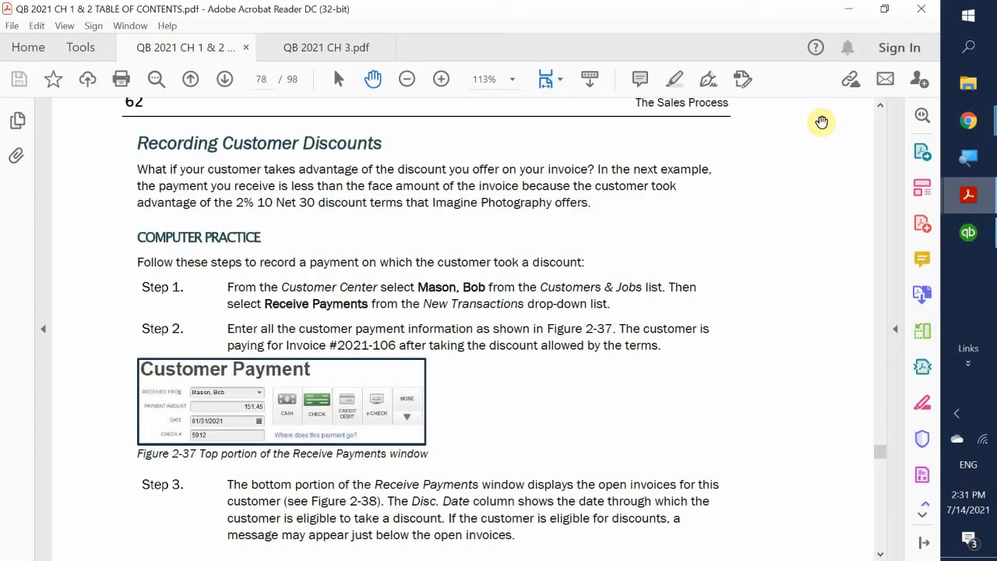
scroll(757, 167, "down", 1)
scroll(760, 180, "down", 10)
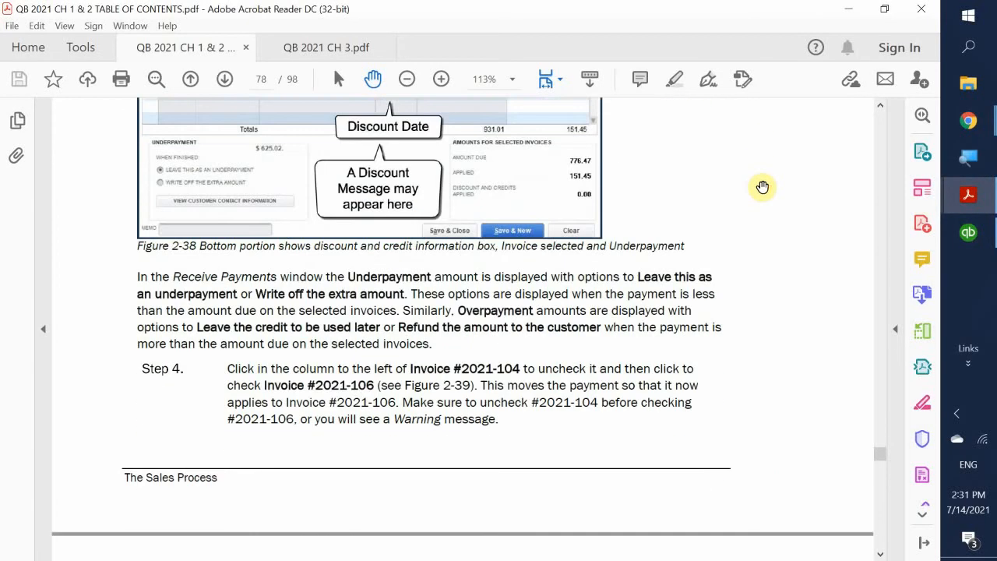
scroll(763, 187, "down", 12)
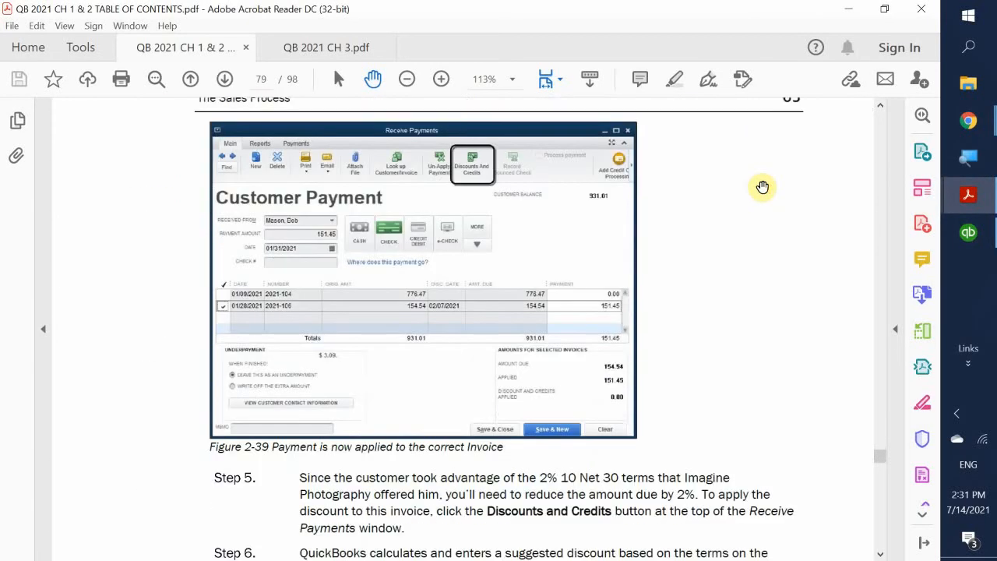
scroll(763, 192, "down", 10)
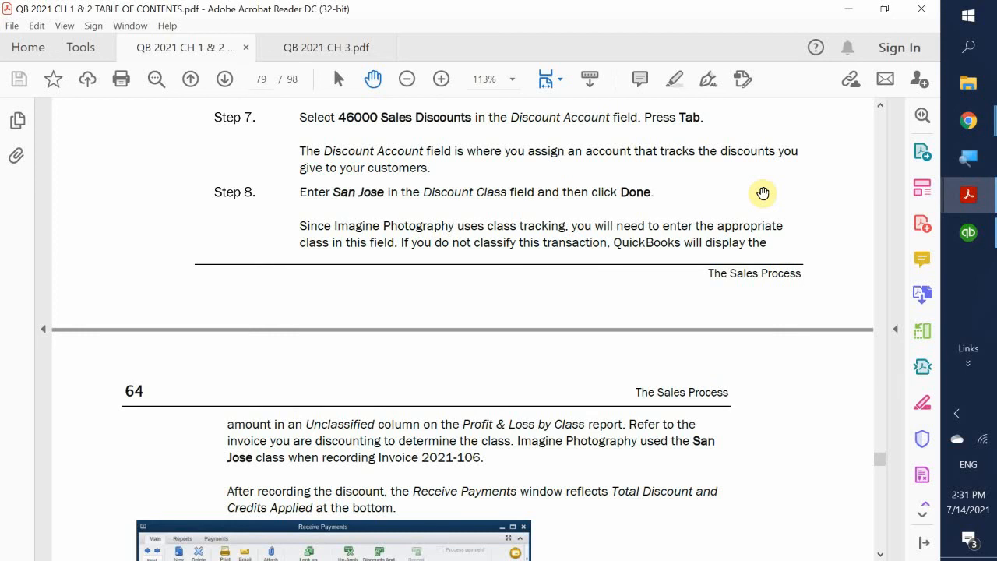
scroll(763, 193, "down", 5)
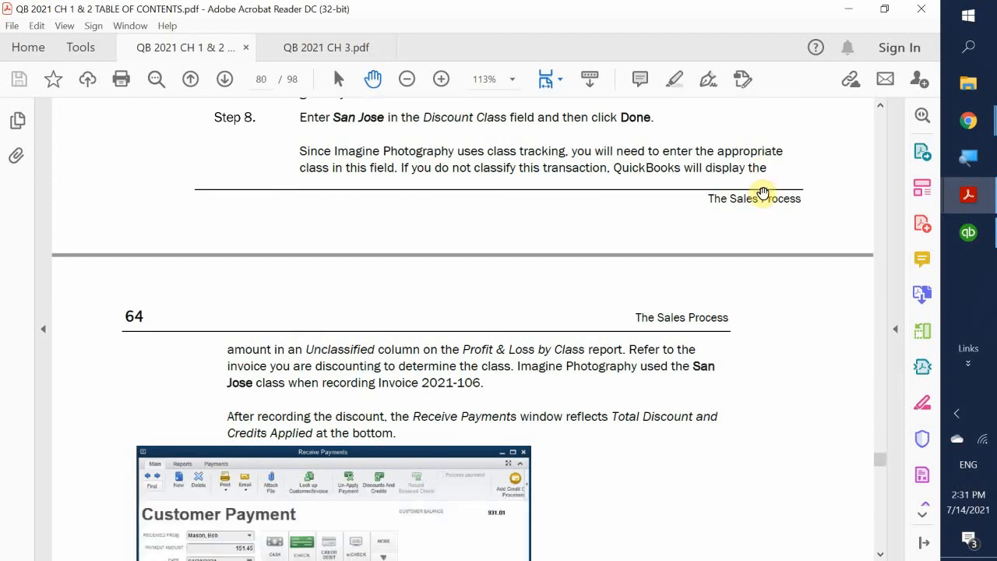
scroll(762, 192, "down", 3)
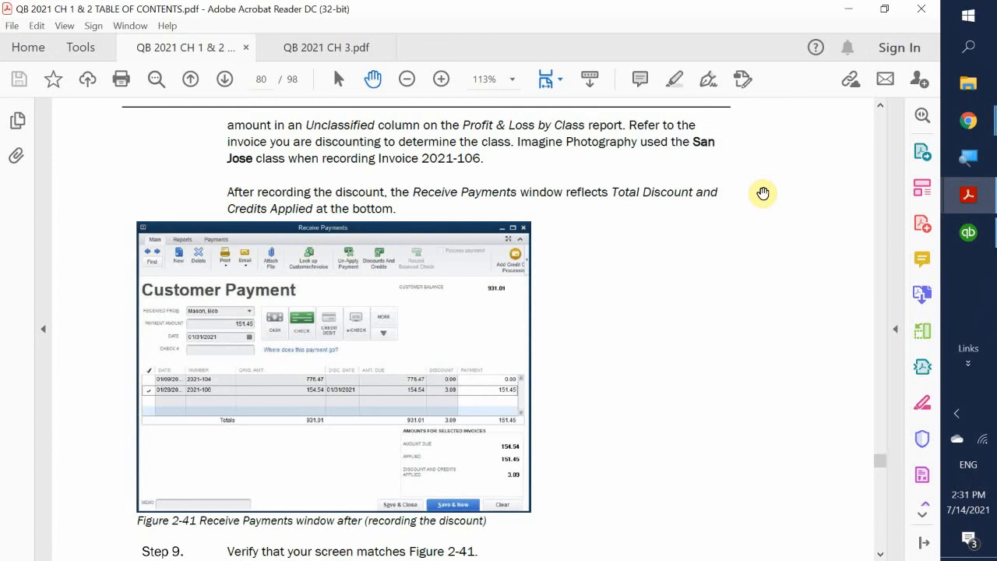
scroll(762, 193, "down", 2)
scroll(763, 193, "down", 1)
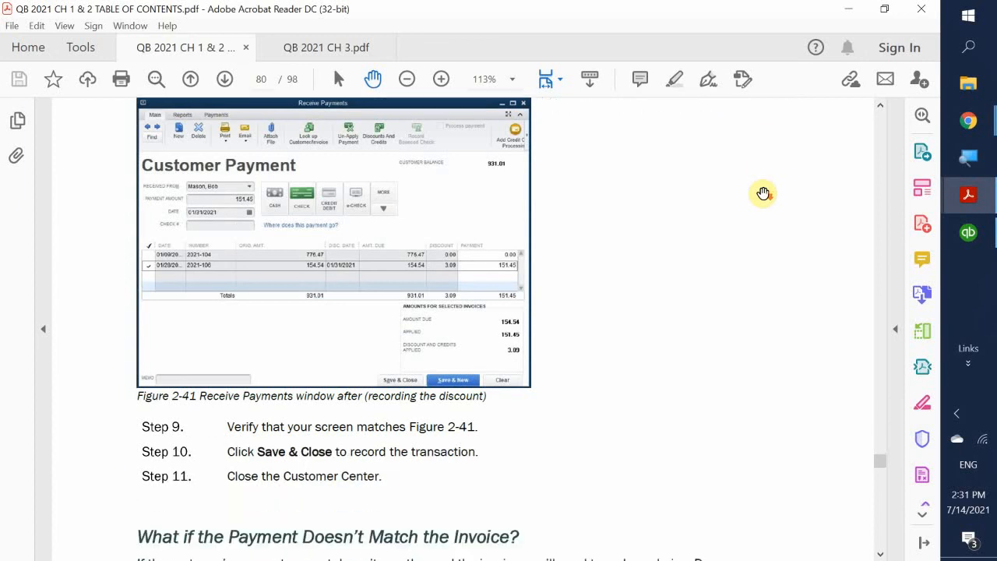
scroll(763, 193, "down", 1)
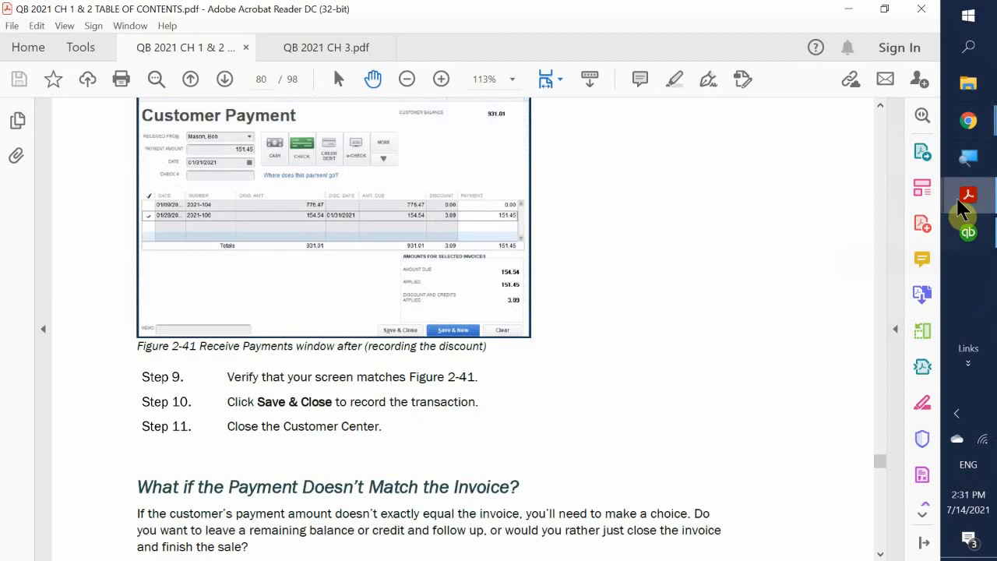
left_click(968, 231)
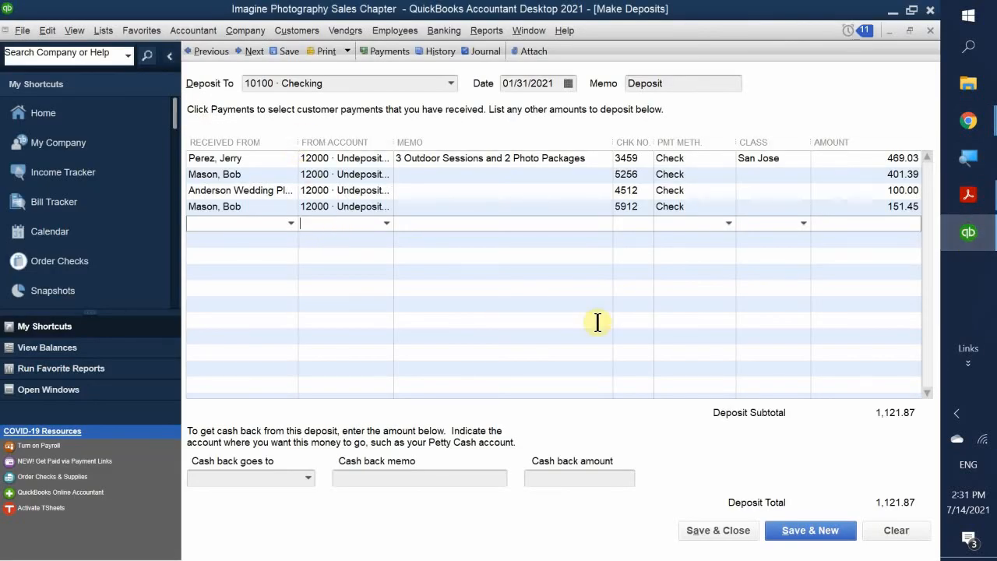
- Add a deposit line from 30500 · Owner Contribution with memo 'Owner's Investment'
type("Owner Contribution")
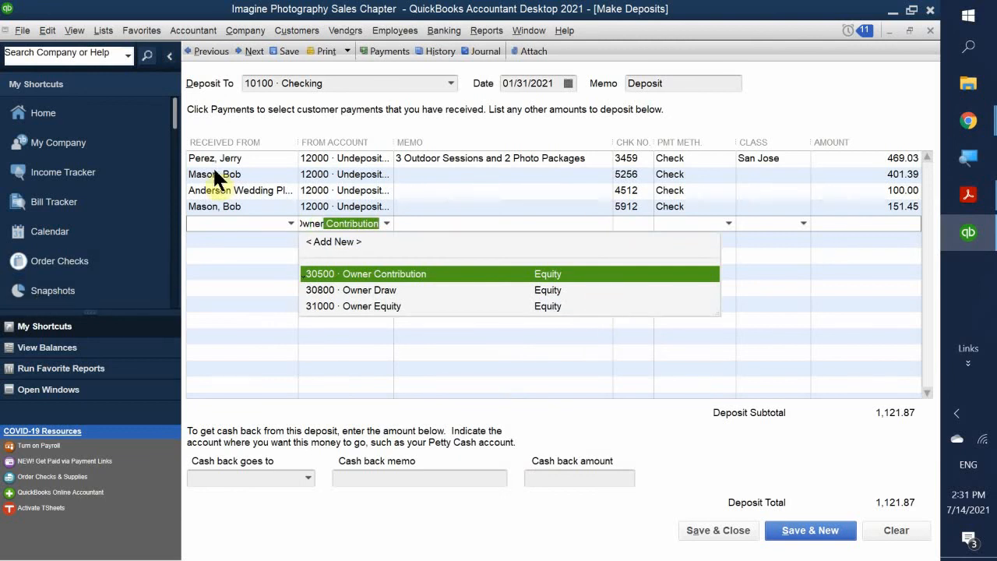
left_click(385, 275)
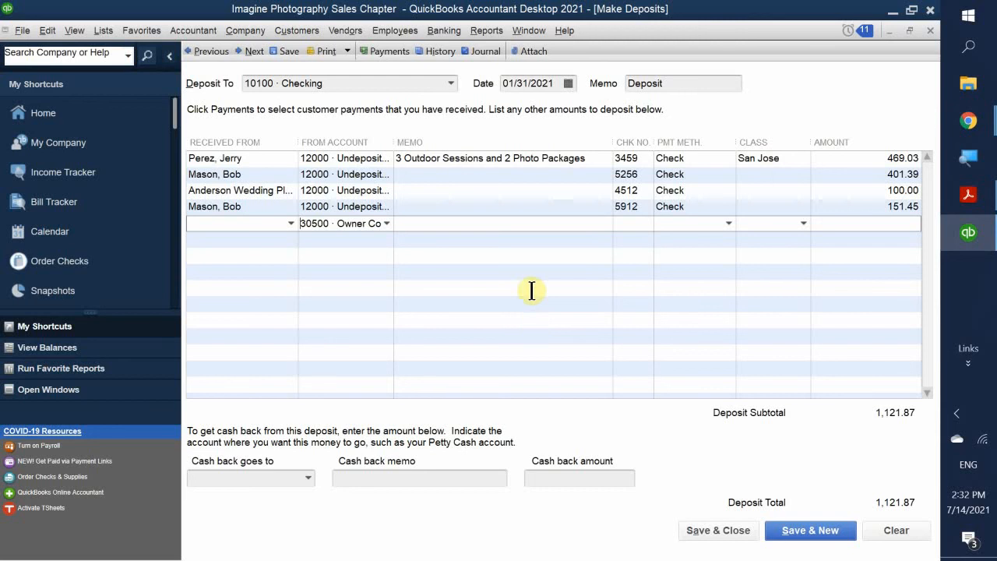
left_click(427, 218)
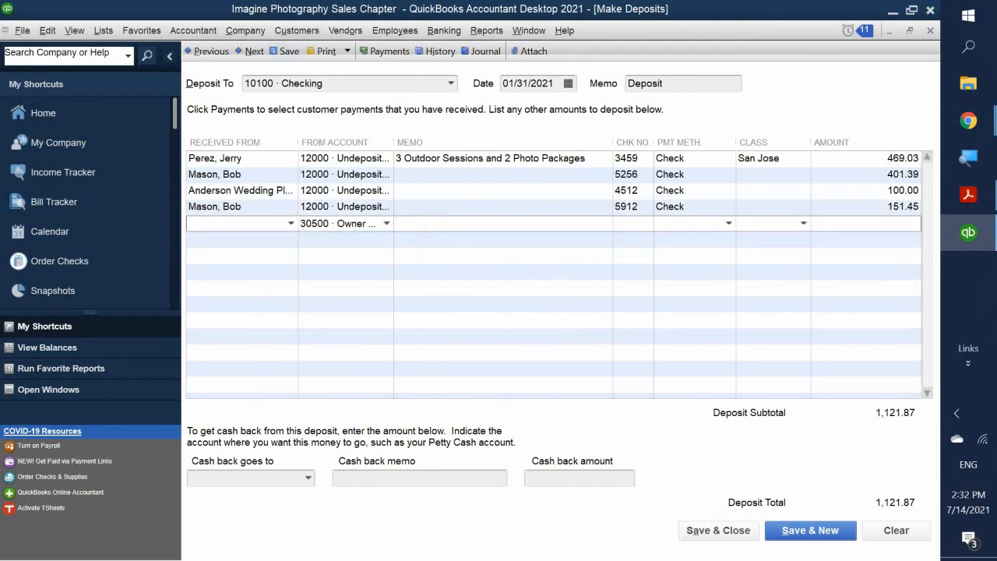
type("Owner's Investment")
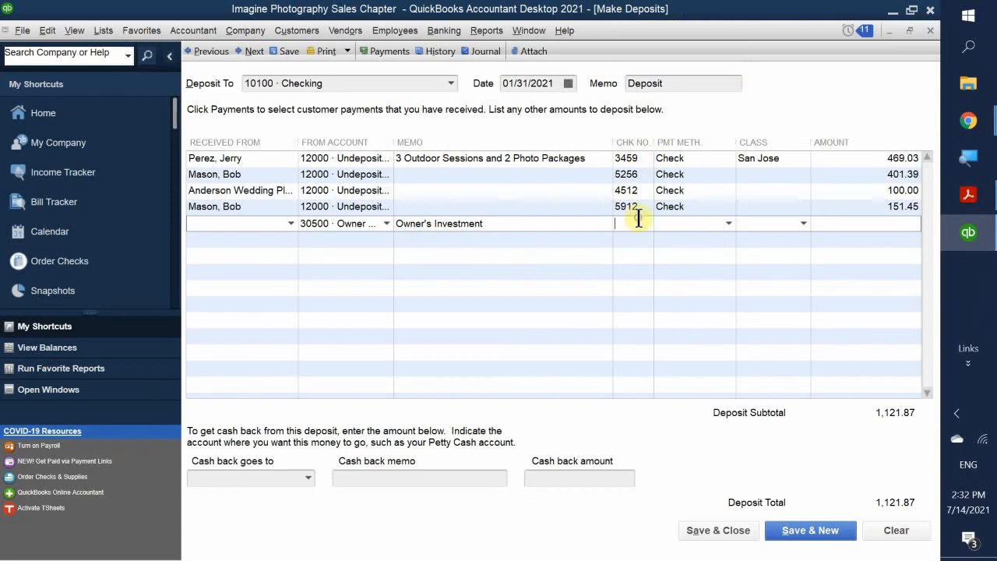
- Give the owner's line check number 13451, payment method Check and amount 15,000.00
type("13451")
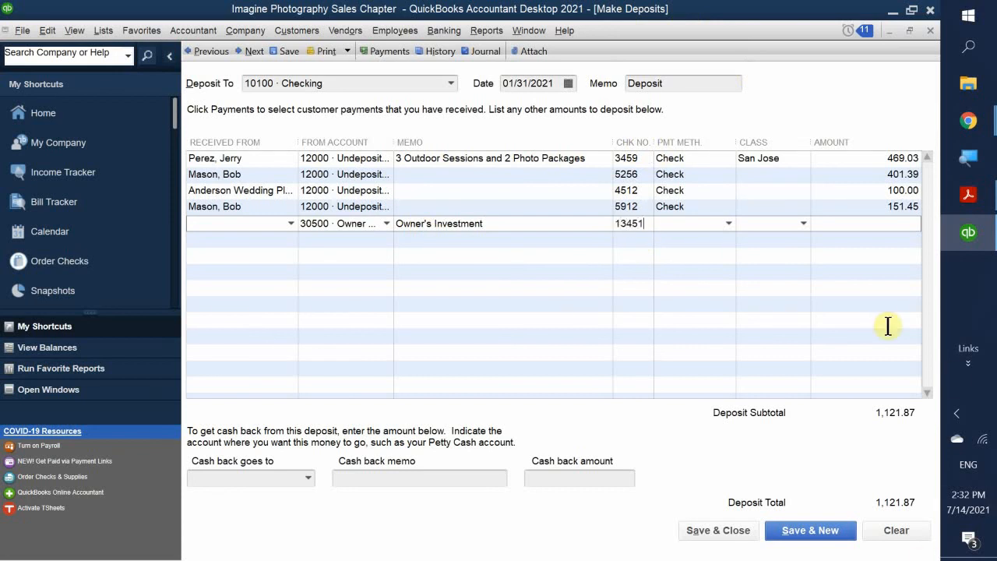
left_click(727, 224)
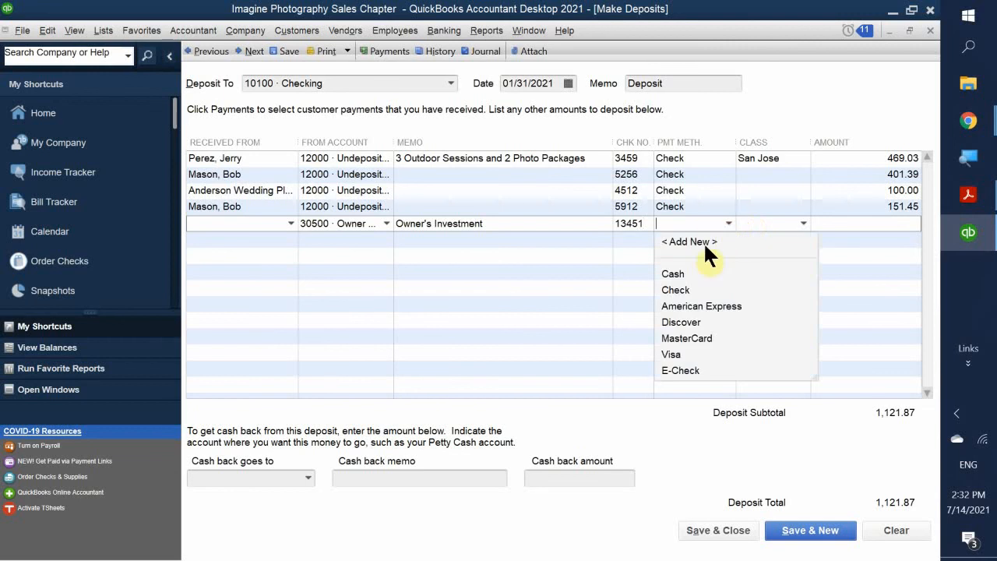
left_click(674, 290)
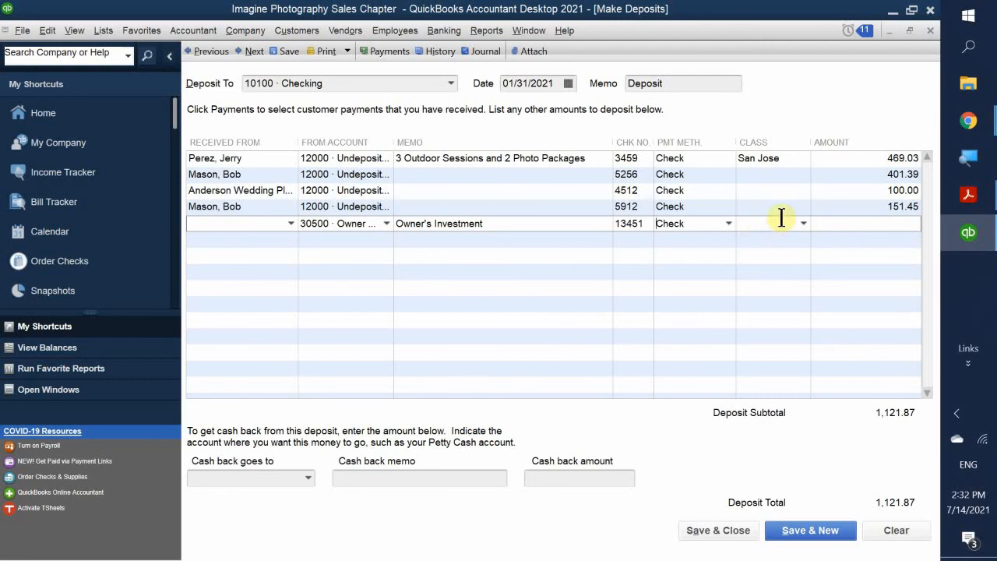
left_click(853, 226)
type("15000")
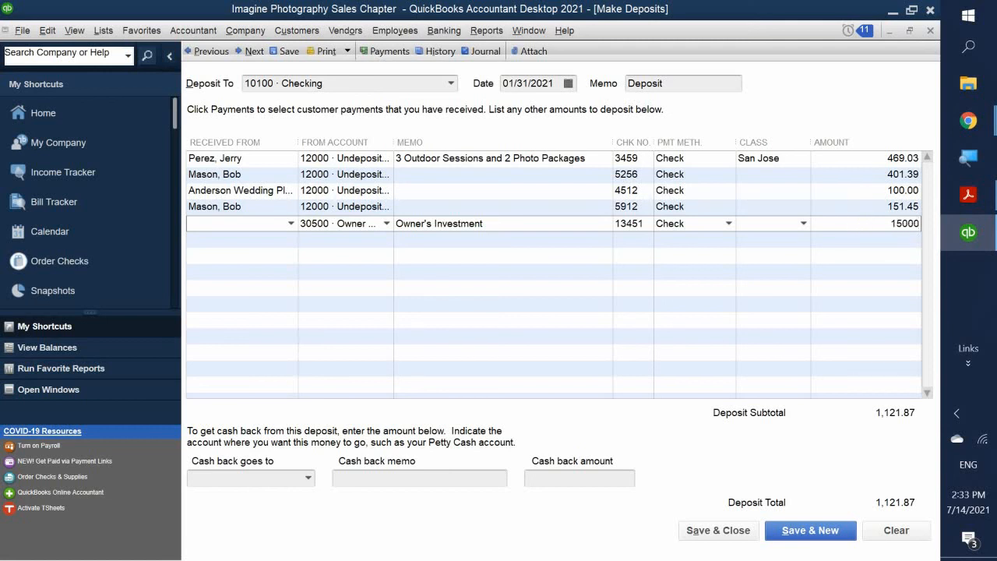
left_click(880, 265)
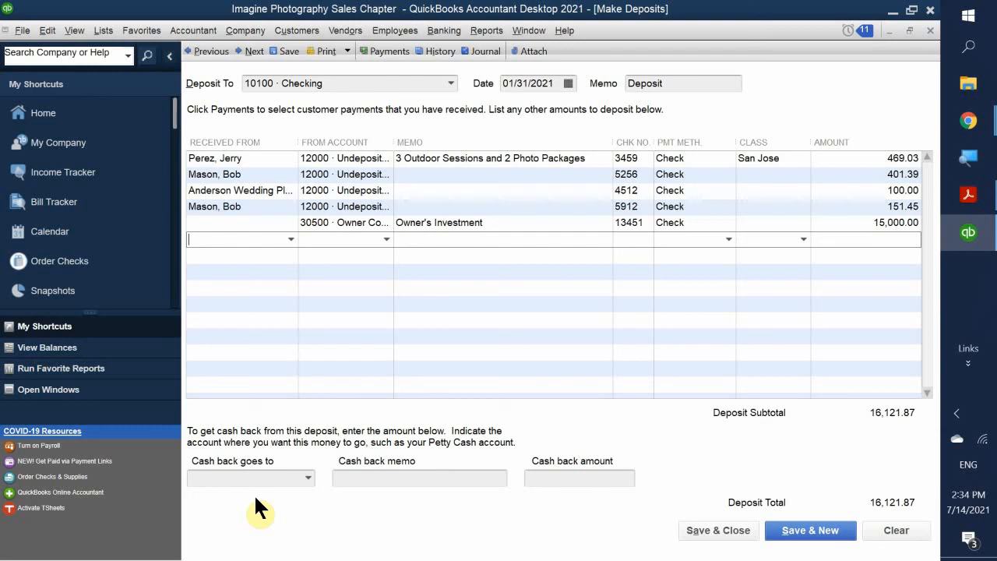
- Leave Cash back goes to empty and save the 16,121.87 deposit into 10100 · Checking
left_click(308, 478)
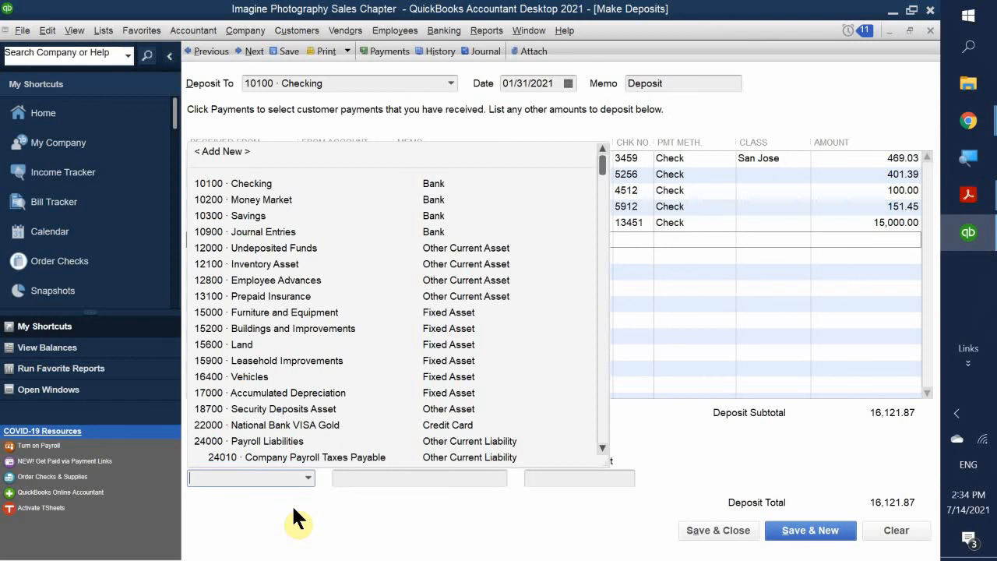
left_click(293, 507)
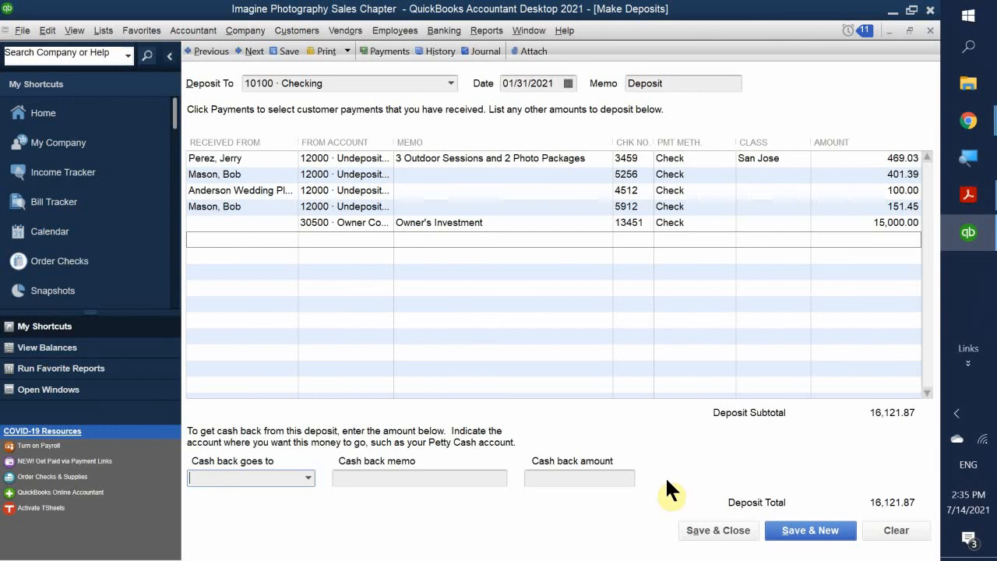
left_click(717, 532)
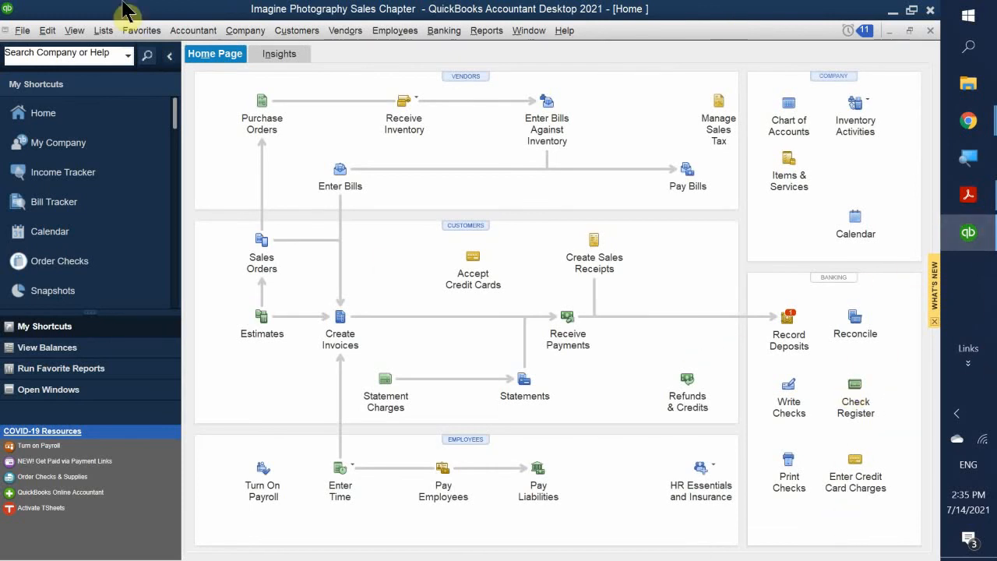
- Open the 10100 Checking register and reopen the 01/31/2021 deposit entry
left_click(871, 404)
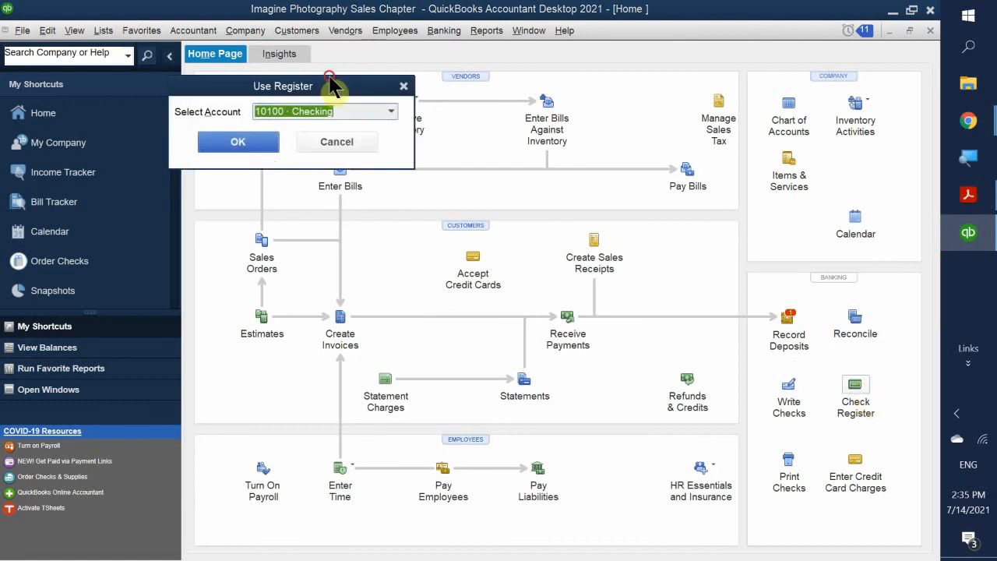
left_click_drag(331, 86, 453, 106)
left_click(363, 164)
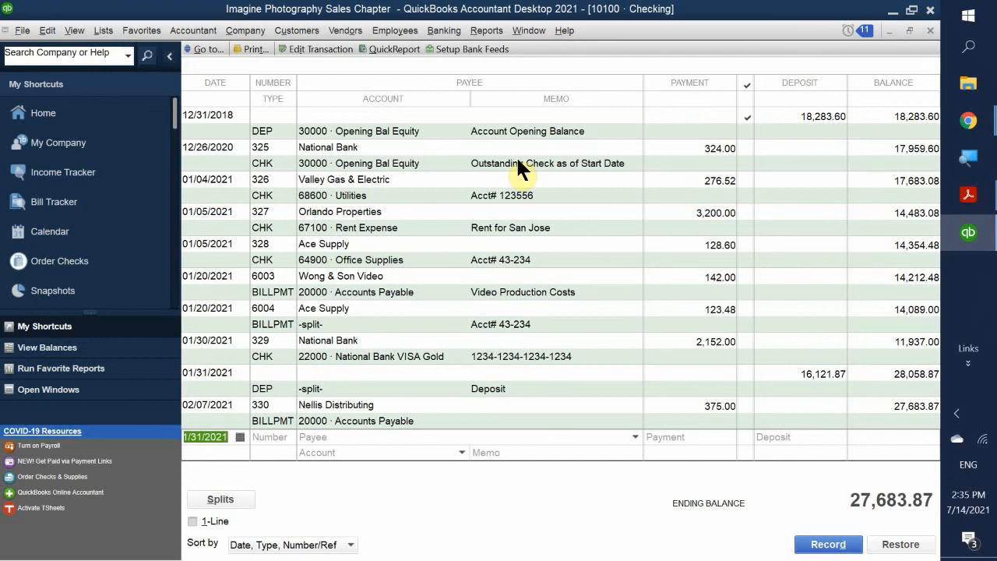
double_click(278, 384)
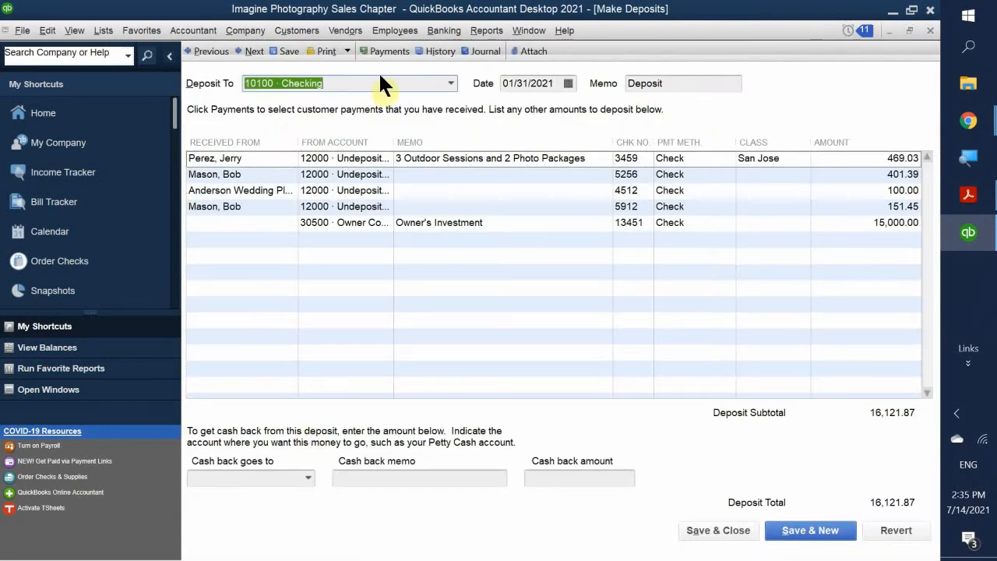
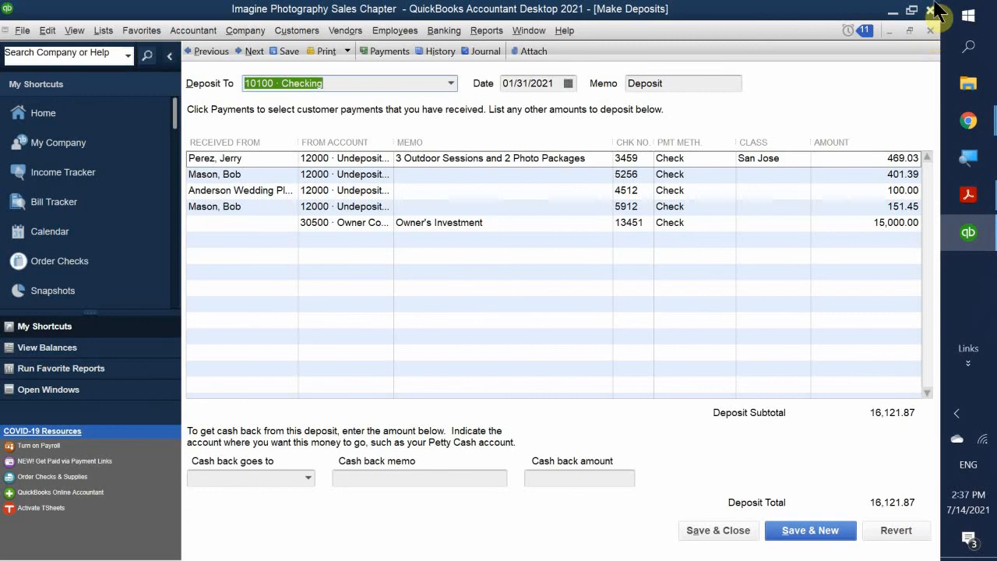
- Close the finished deposit form and Checking register, then start a new deposit via Record Deposits
left_click(927, 29)
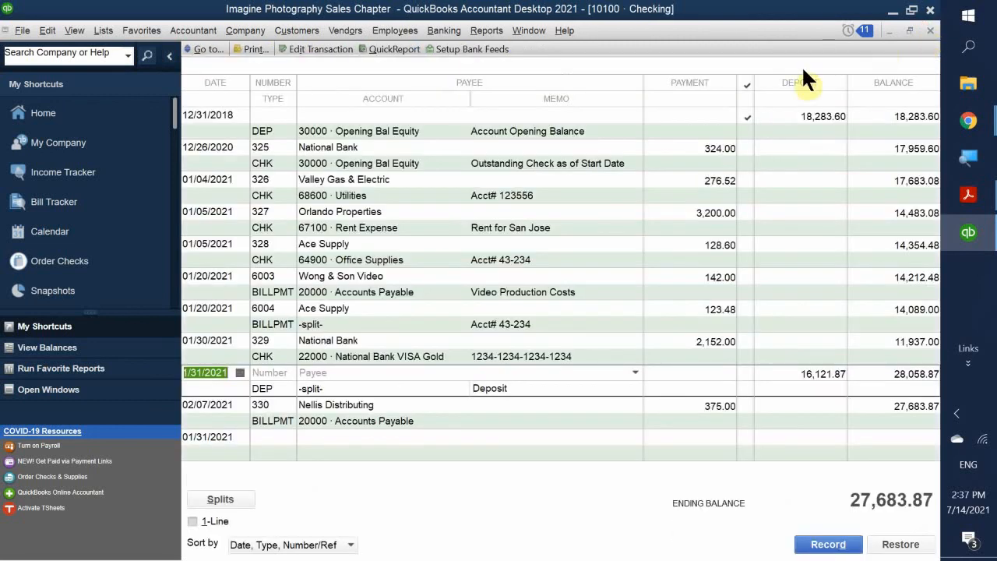
left_click(930, 31)
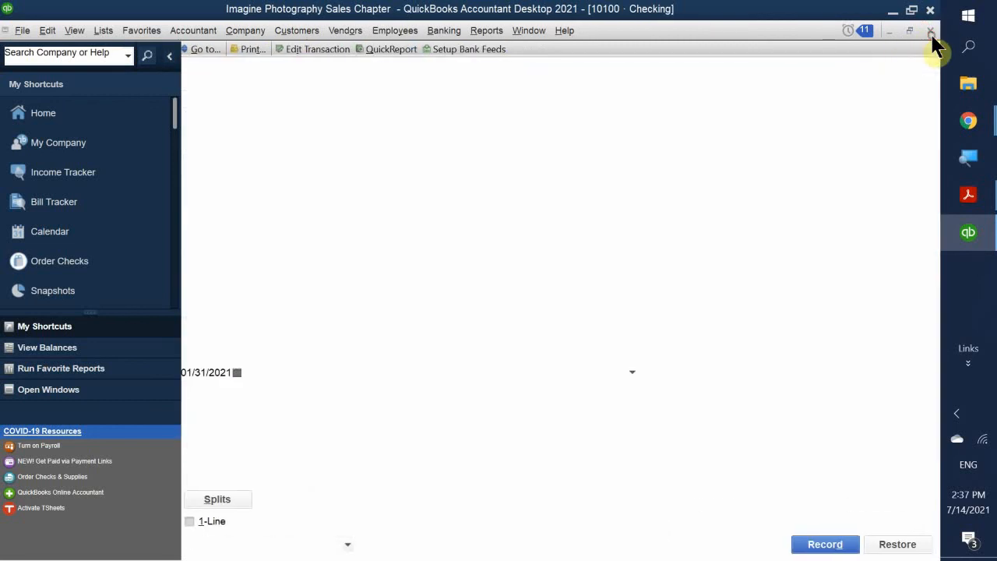
left_click(786, 318)
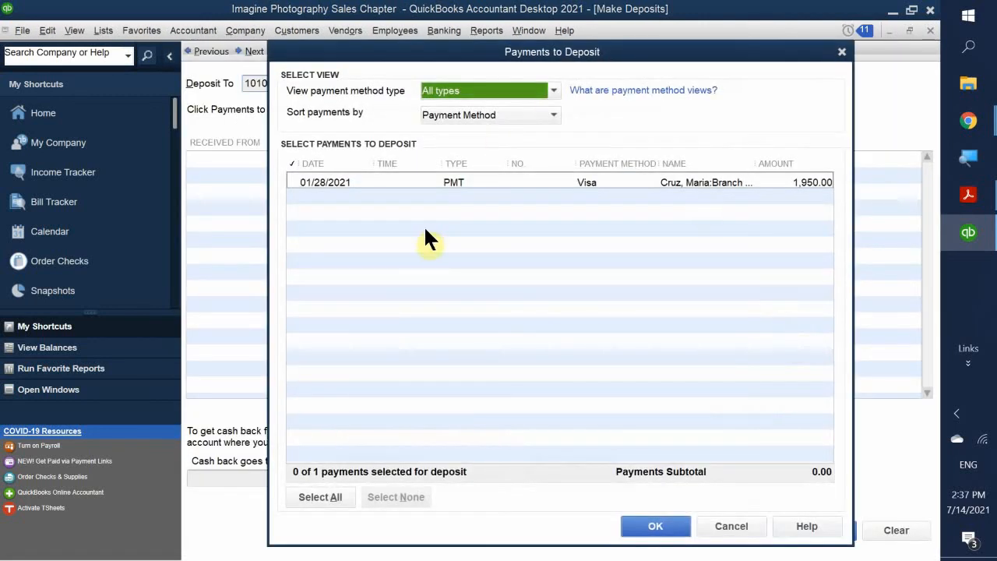
- Keep the Payments to Deposit filter on All types, listing the single 1,950.00 Visa payment
left_click(472, 91)
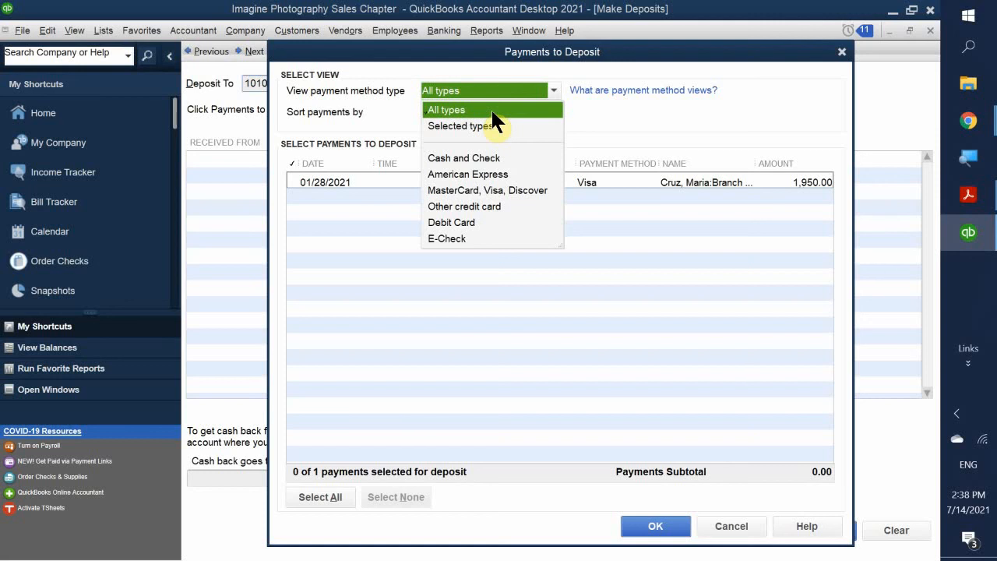
left_click(462, 112)
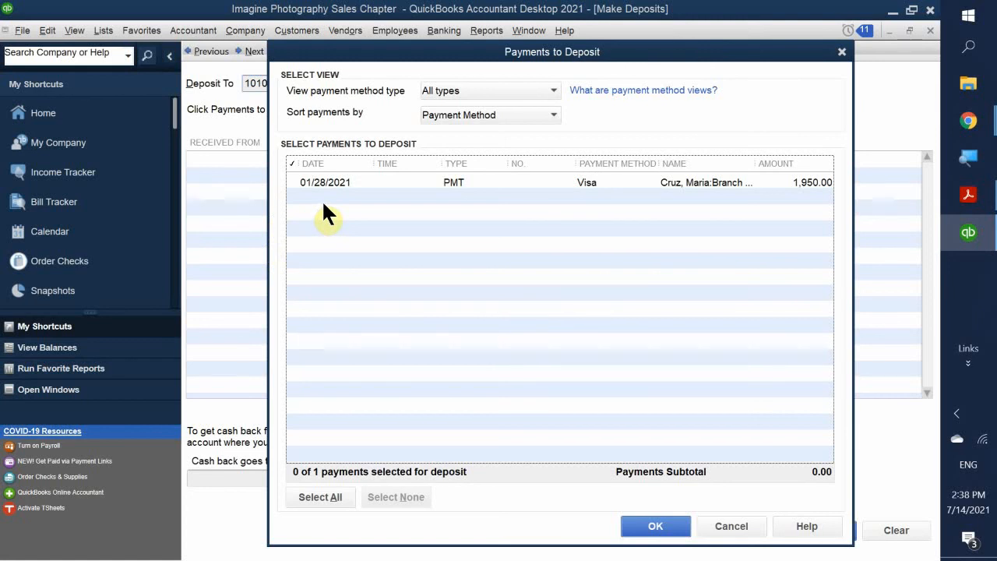
left_click(477, 91)
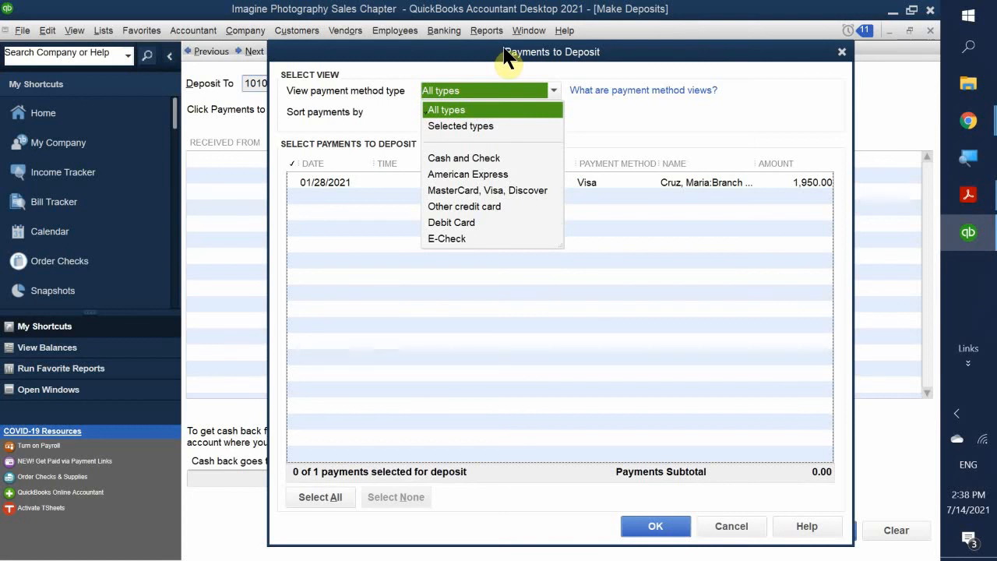
left_click(469, 109)
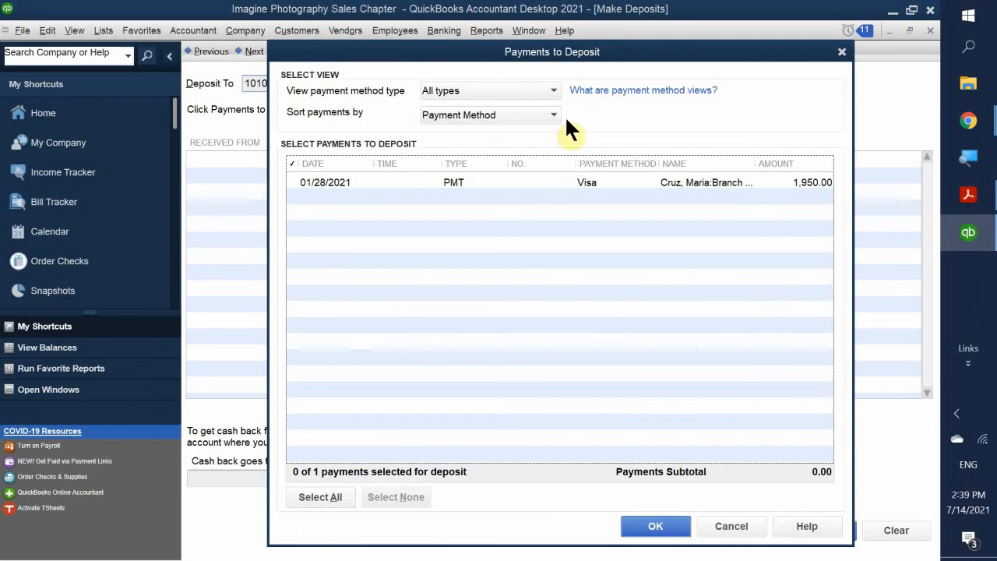
left_click(550, 90)
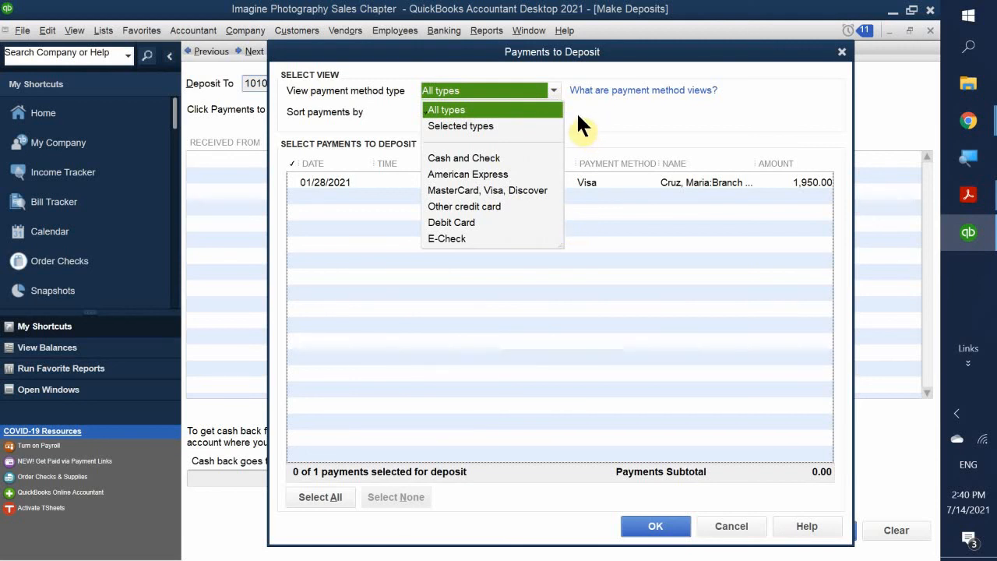
left_click(452, 109)
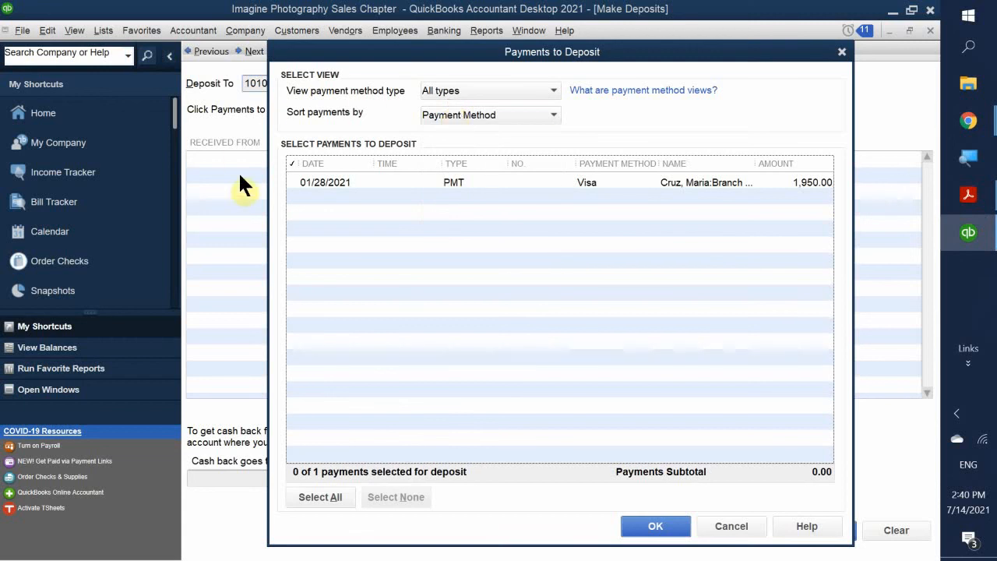
- Select the 01/28/2021 1,950.00 Visa payment and add it to the deposit
left_click(291, 182)
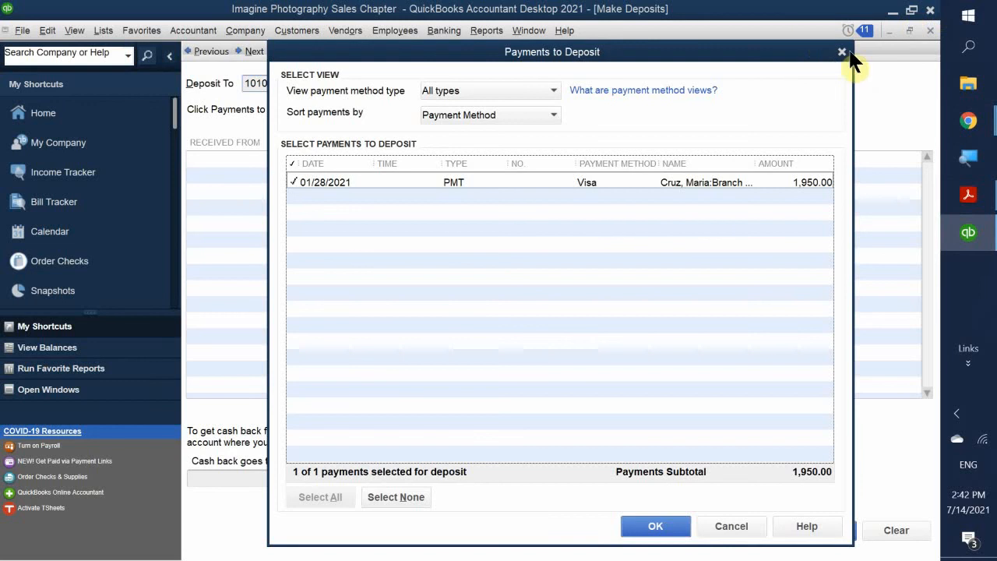
left_click(654, 528)
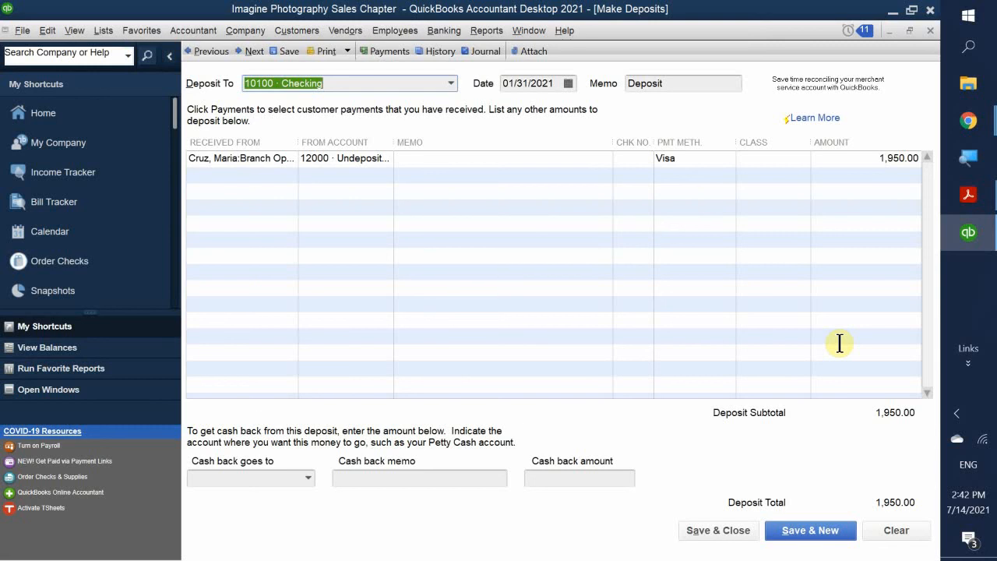
- Set the 1,950.00 deposit's Deposit To account to 10100 · Checking
key("BackSpace")
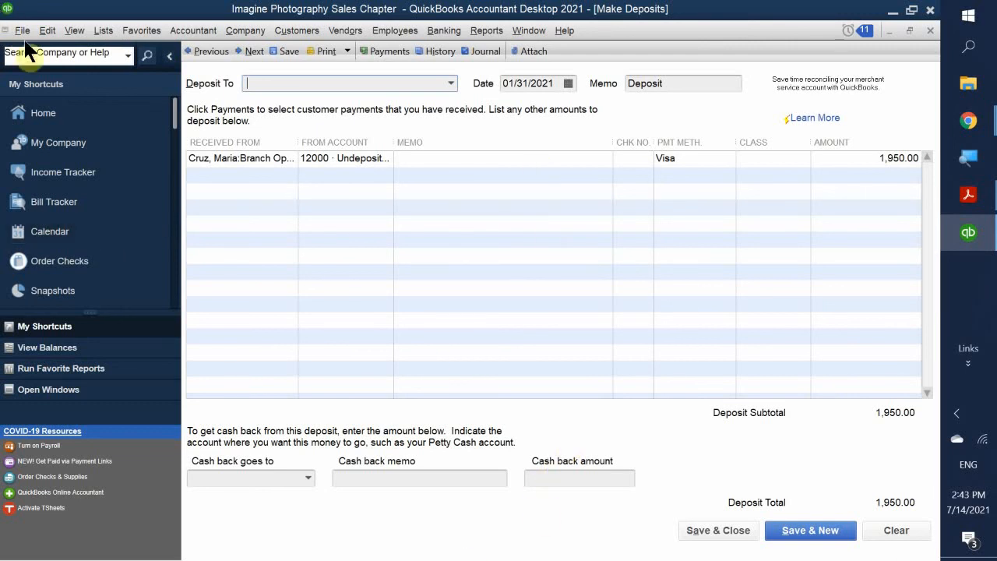
left_click(453, 80)
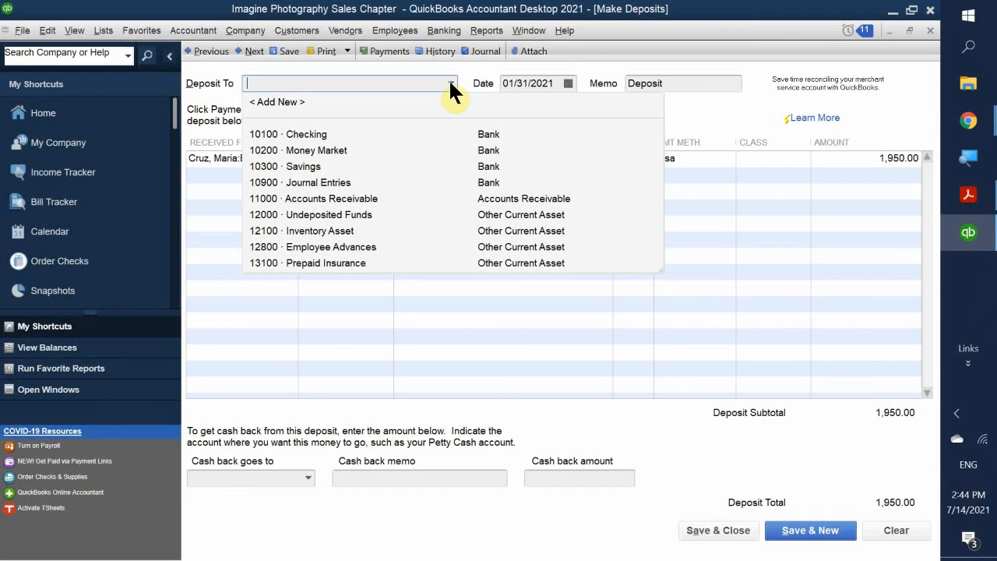
left_click(300, 136)
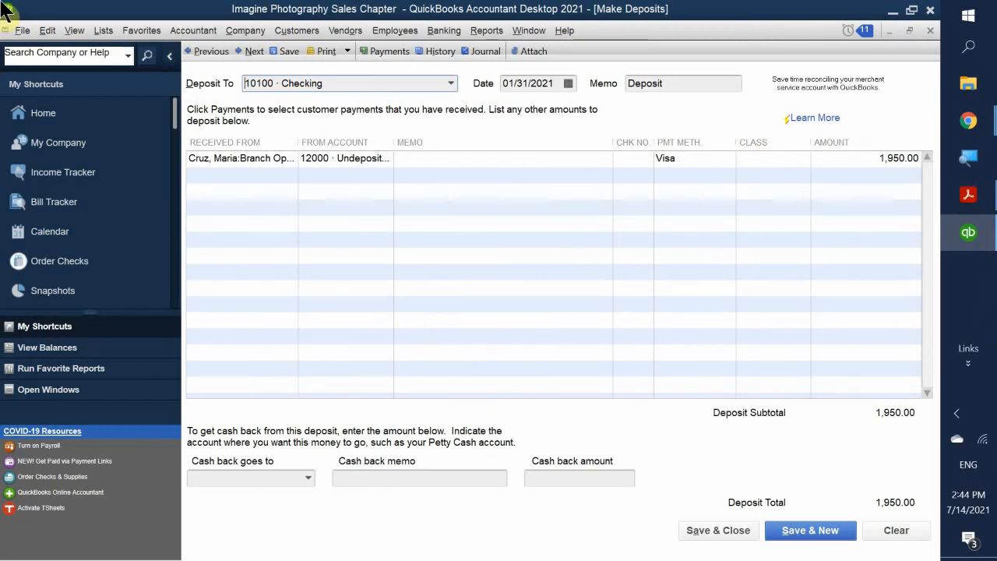
- Add a second deposit line with From Account 60500 · Merchant Service Fees
left_click(338, 176)
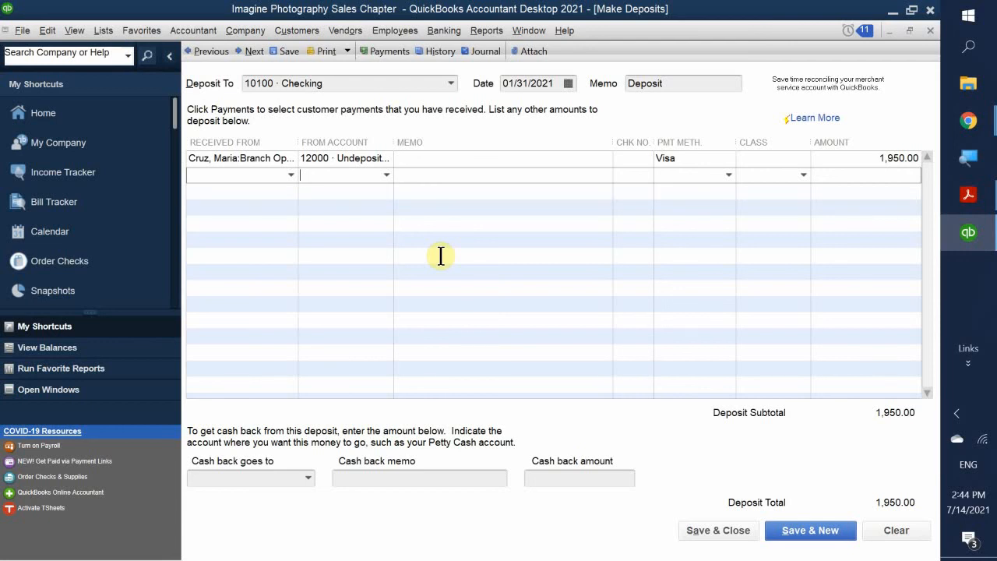
type("in")
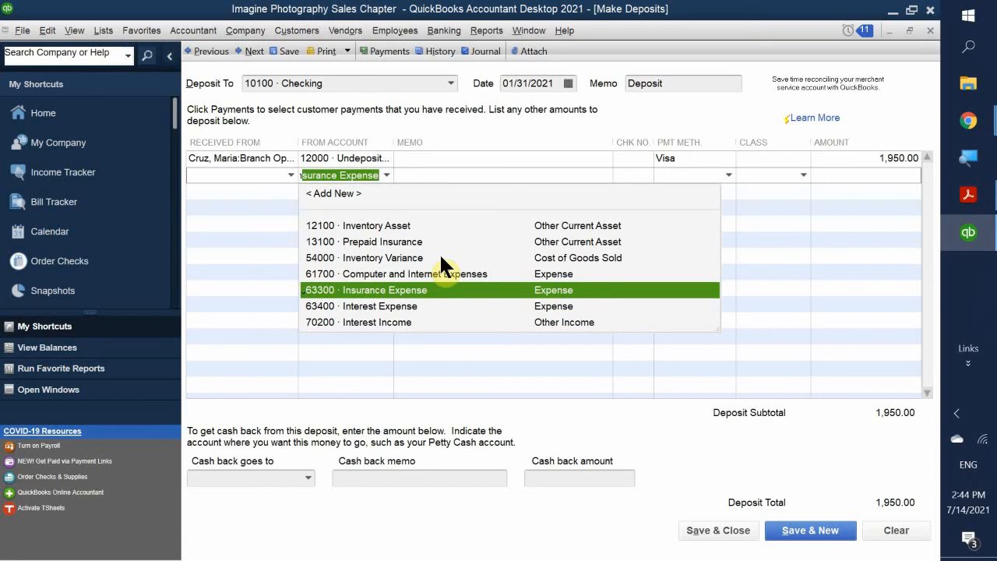
key("BackSpace")
key("BackSpace")
key("BackSpace")
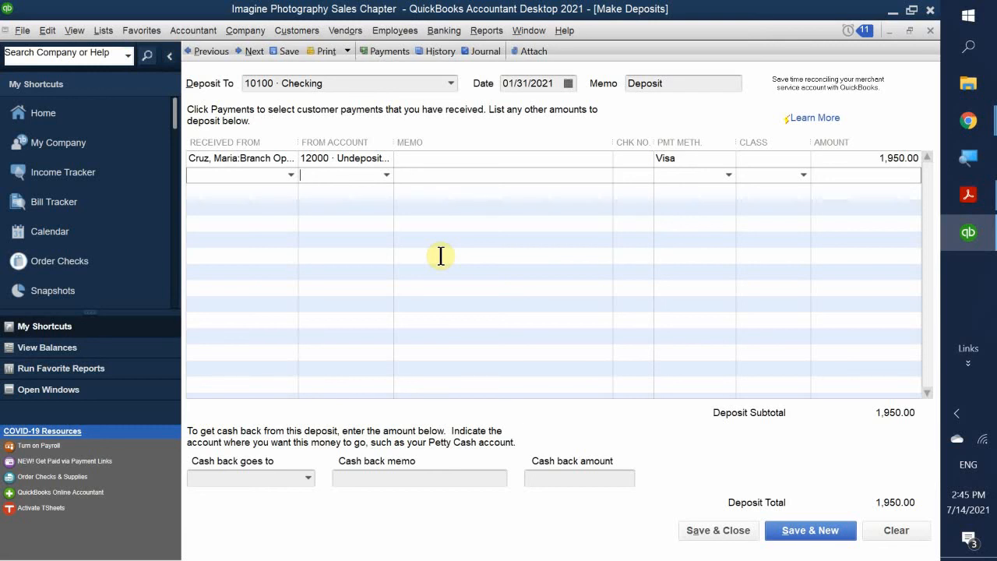
type("mer")
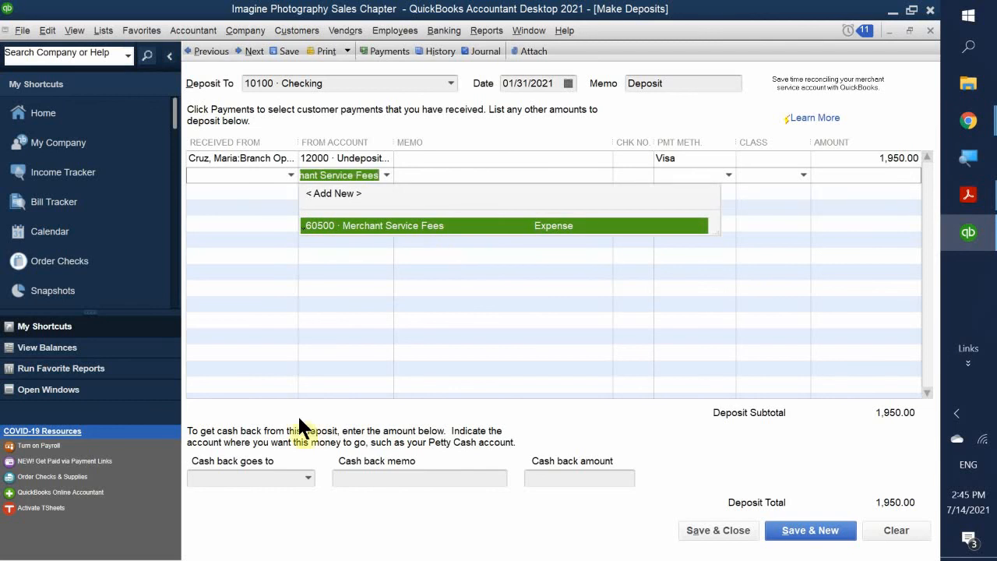
left_click(385, 224)
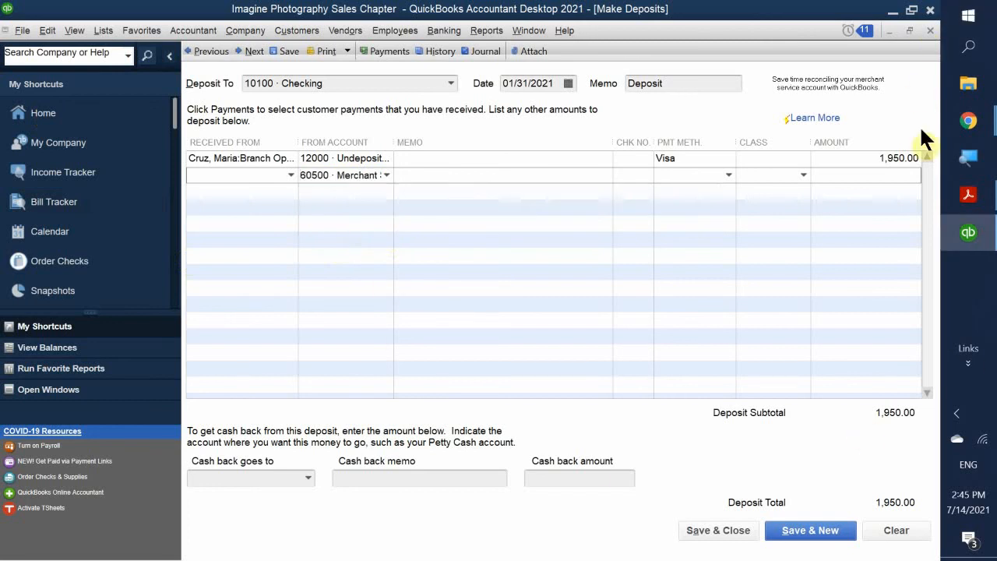
- Read the textbook PDF from Making Bank Deposits (page 81) to Holding Cash Back (page 84)
mouse_move(968, 201)
left_click(896, 196)
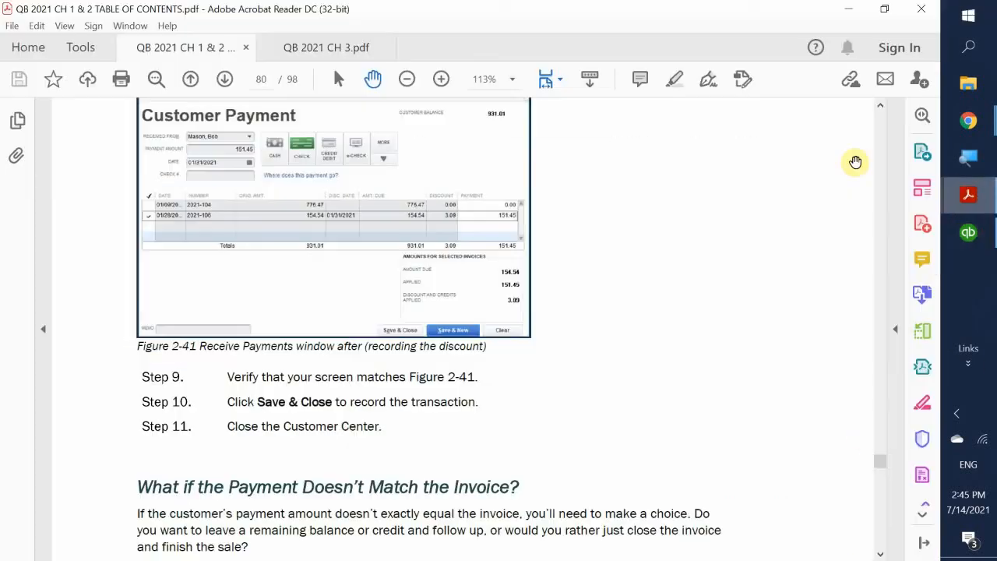
scroll(826, 169, "down", 10)
scroll(823, 176, "down", 5)
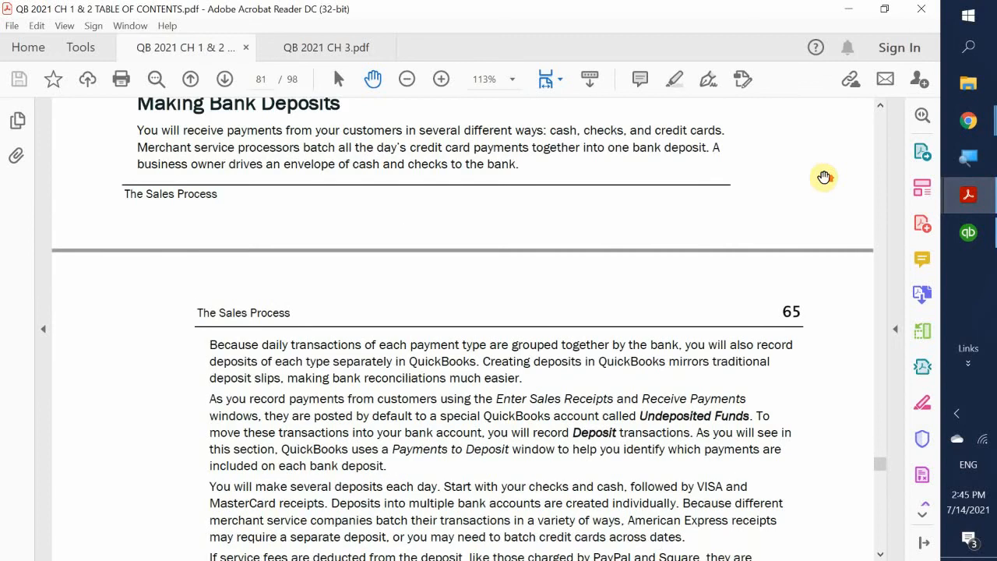
scroll(824, 177, "up", 1)
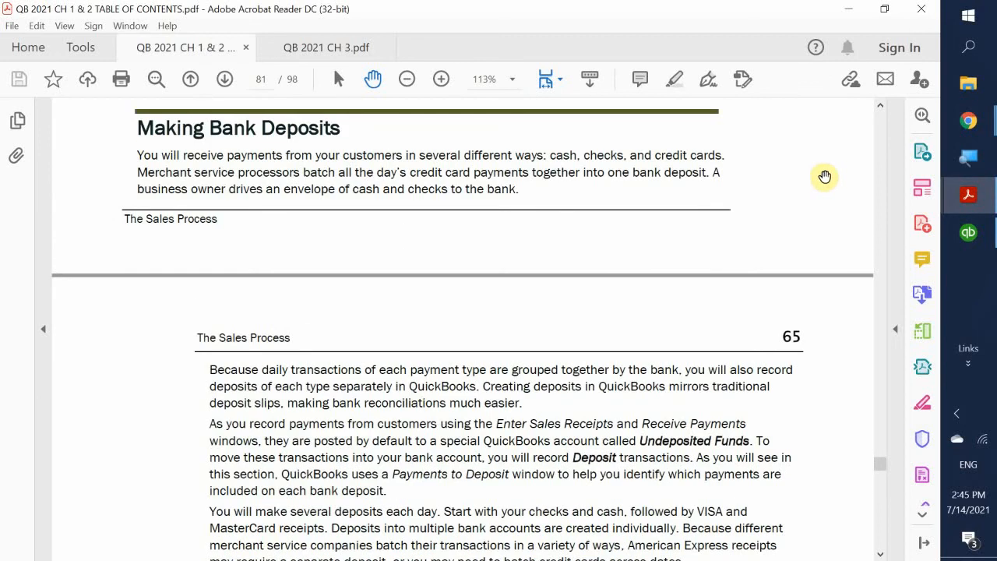
scroll(825, 176, "down", 15)
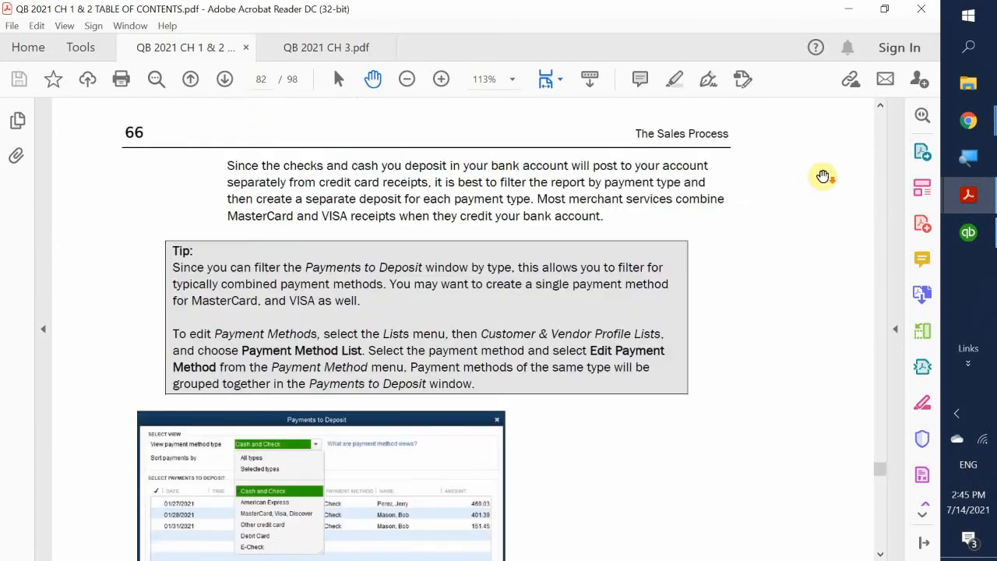
scroll(823, 176, "down", 15)
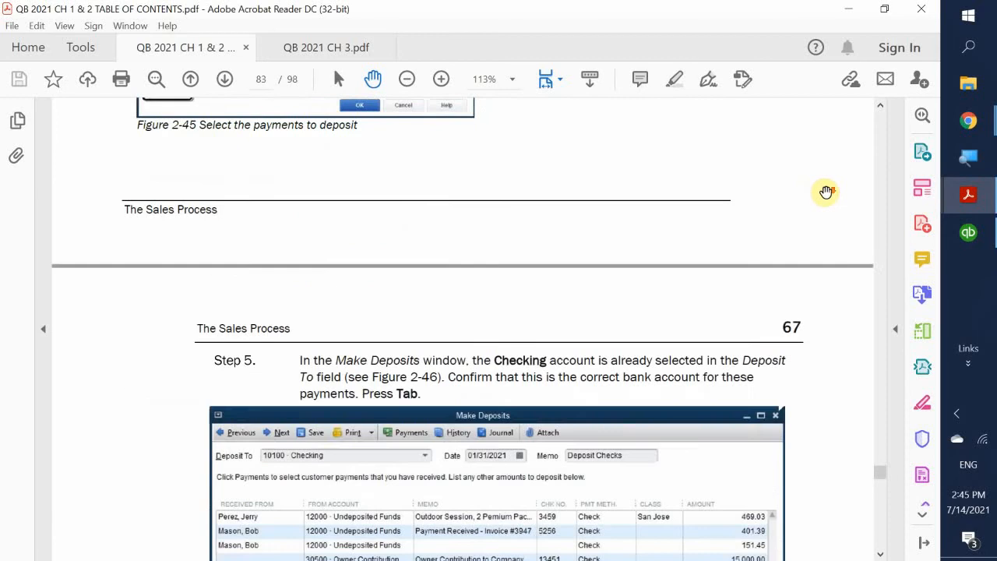
scroll(826, 192, "down", 10)
scroll(826, 192, "up", 4)
scroll(826, 191, "down", 1)
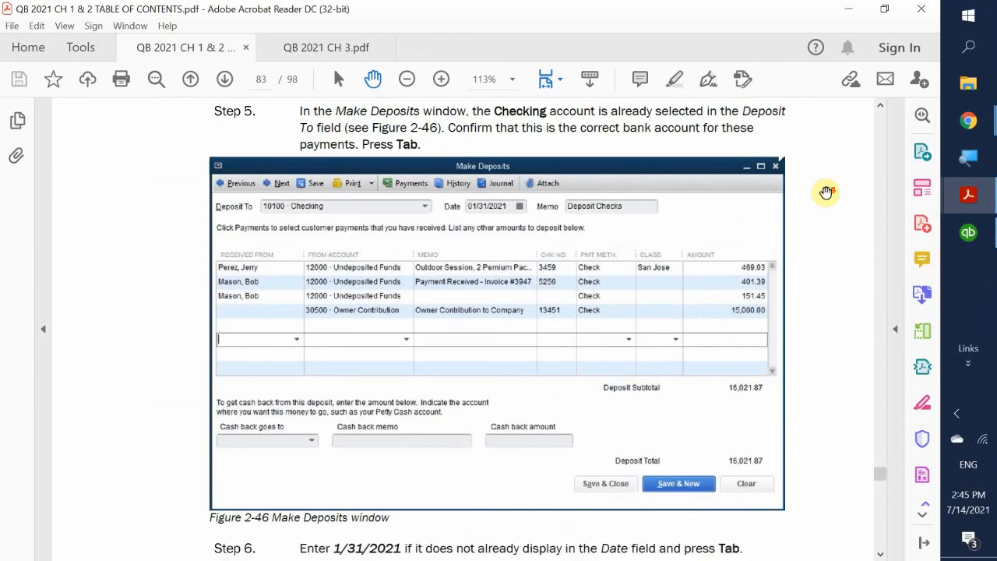
scroll(825, 191, "down", 10)
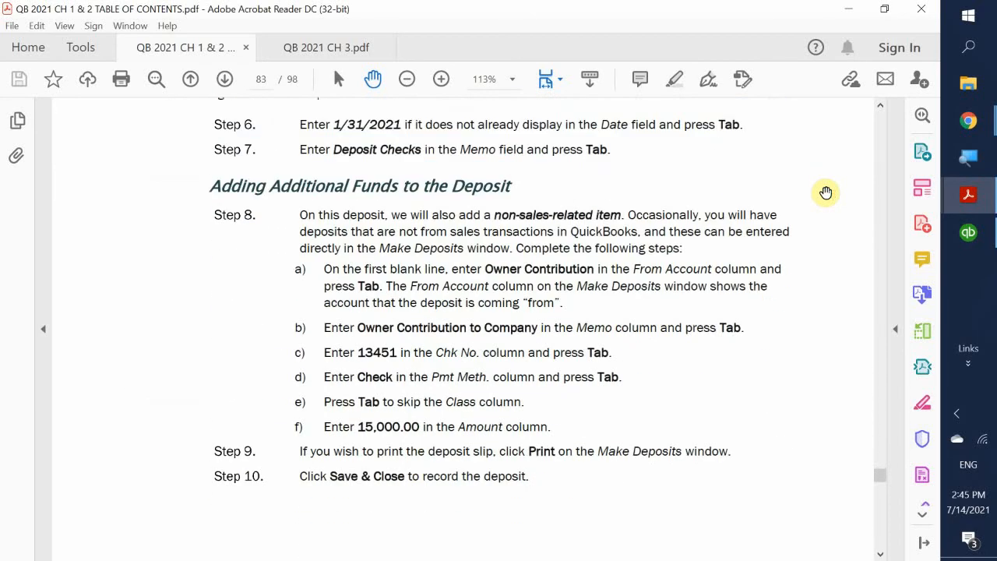
scroll(826, 192, "down", 2)
scroll(825, 191, "up", 2)
scroll(826, 191, "down", 8)
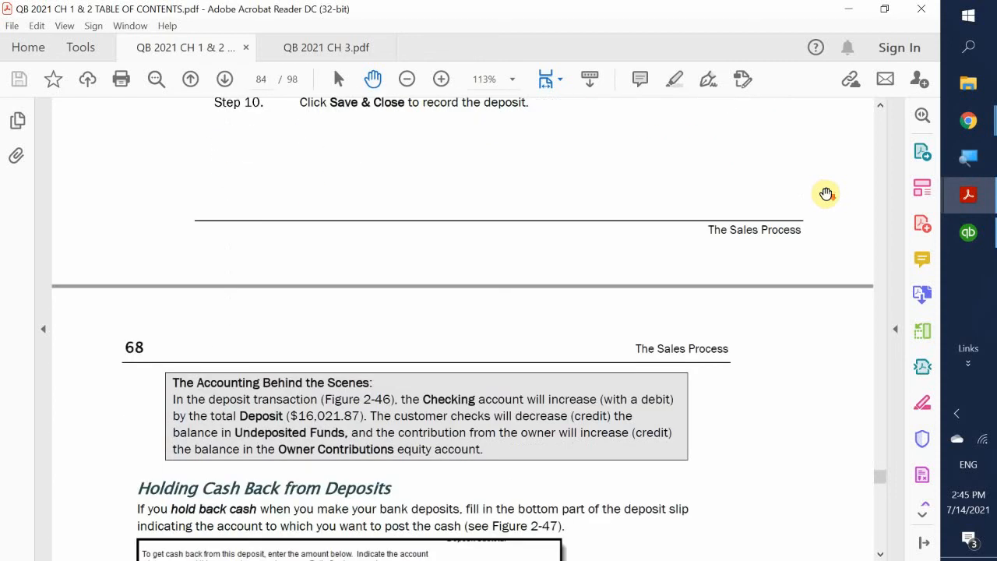
scroll(826, 193, "down", 8)
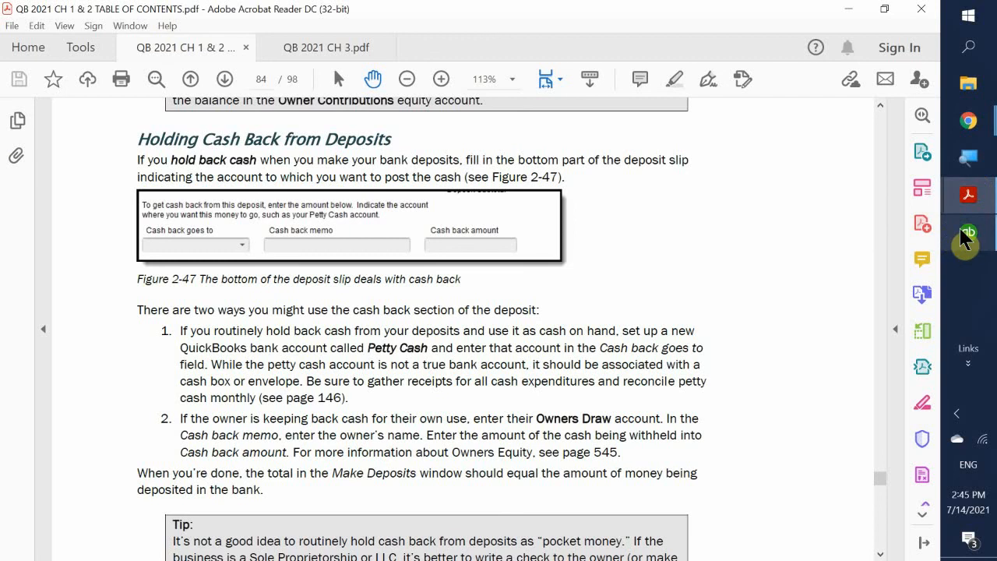
- Back in QuickBooks, give the 60500 line the memo 'VISA Merchant Service Charges'
left_click(977, 242)
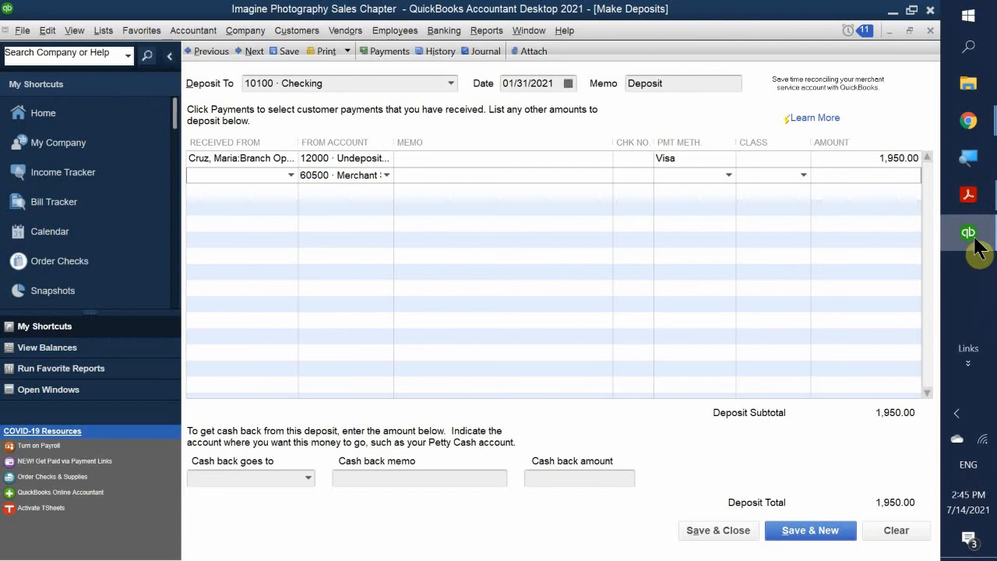
left_click(422, 173)
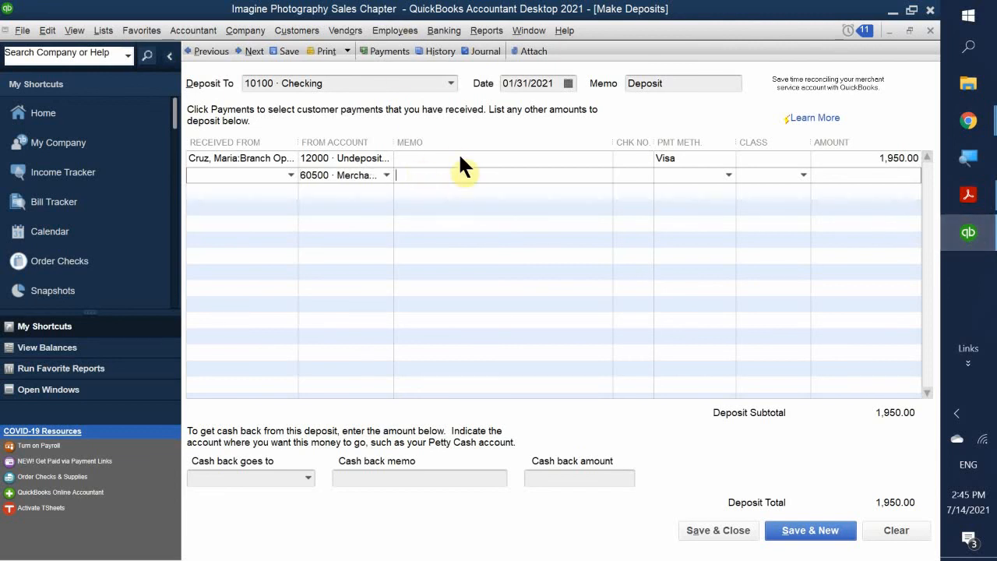
type("VISA merchant Ch")
key("BackSpace")
key("BackSpace")
key("BackSpace")
key("BackSpace")
key("BackSpace")
key("BackSpace")
key("BackSpace")
key("BackSpace")
key("BackSpace")
key("BackSpace")
type("Merchant Service Charfe")
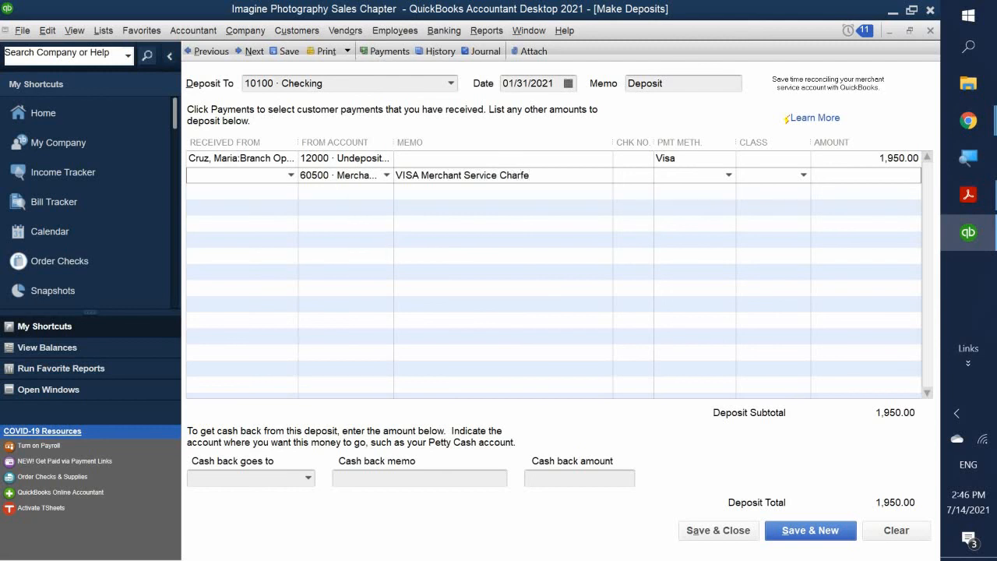
key("BackSpace")
key("BackSpace")
type("ges")
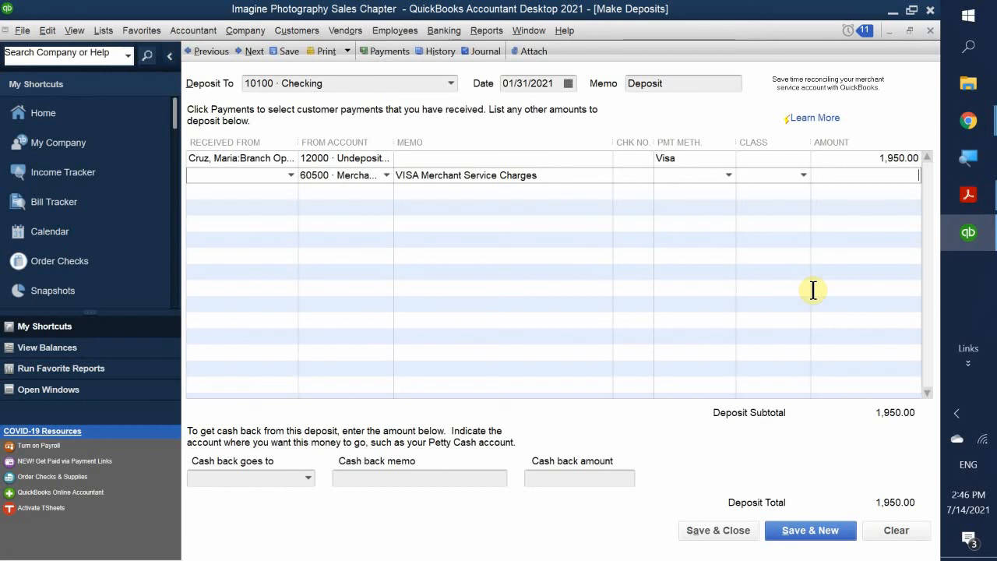
- Enter 1950*0.02 as the merchant fee amount, giving 39.00 and a 1,989.00 total
type("19")
type("50")
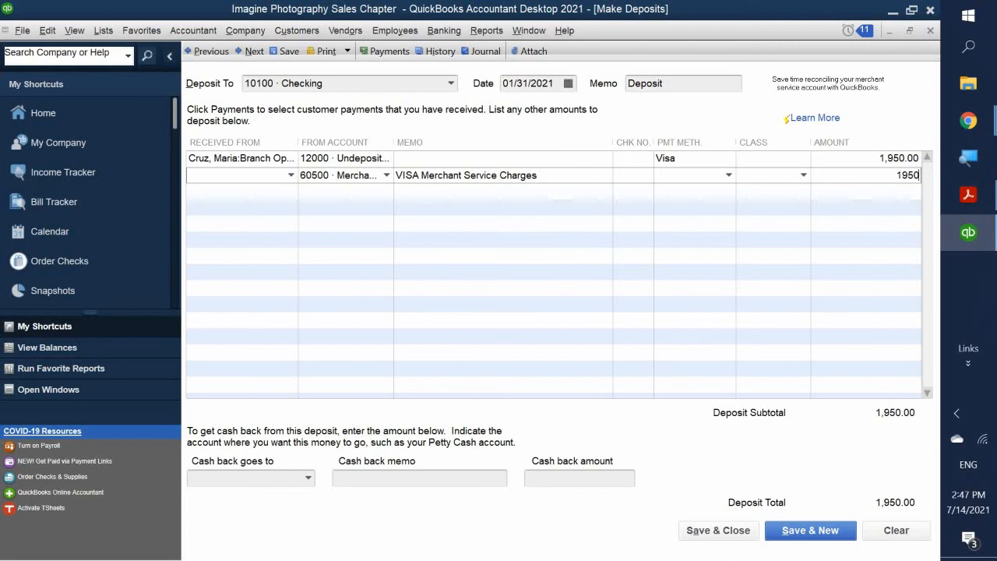
type("*")
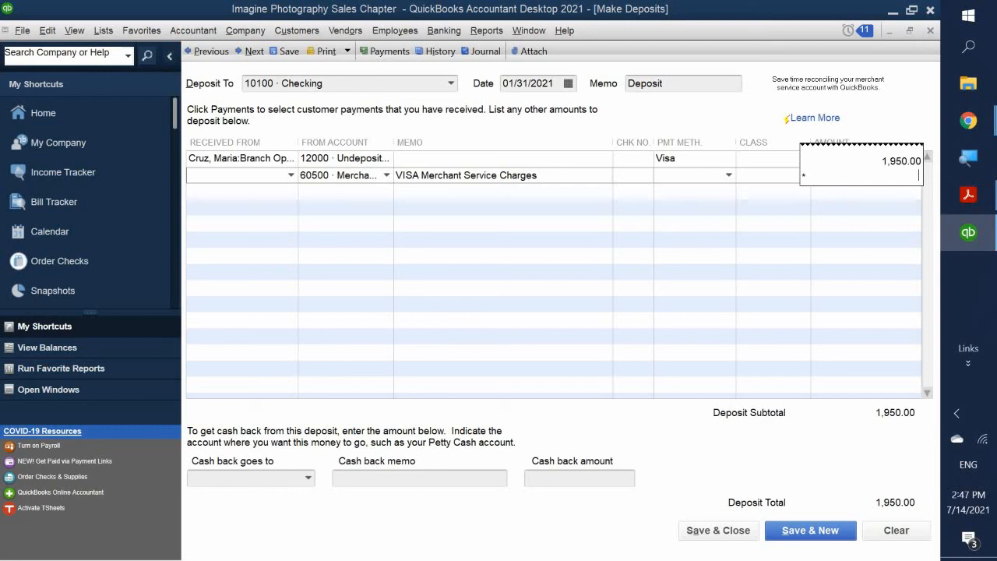
type("0.02")
key("Return")
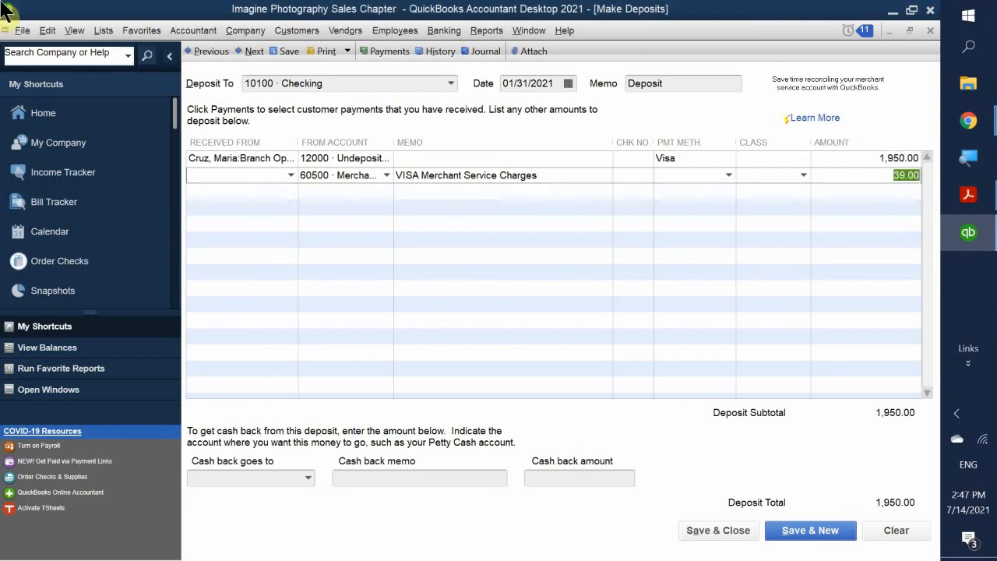
left_click(901, 195)
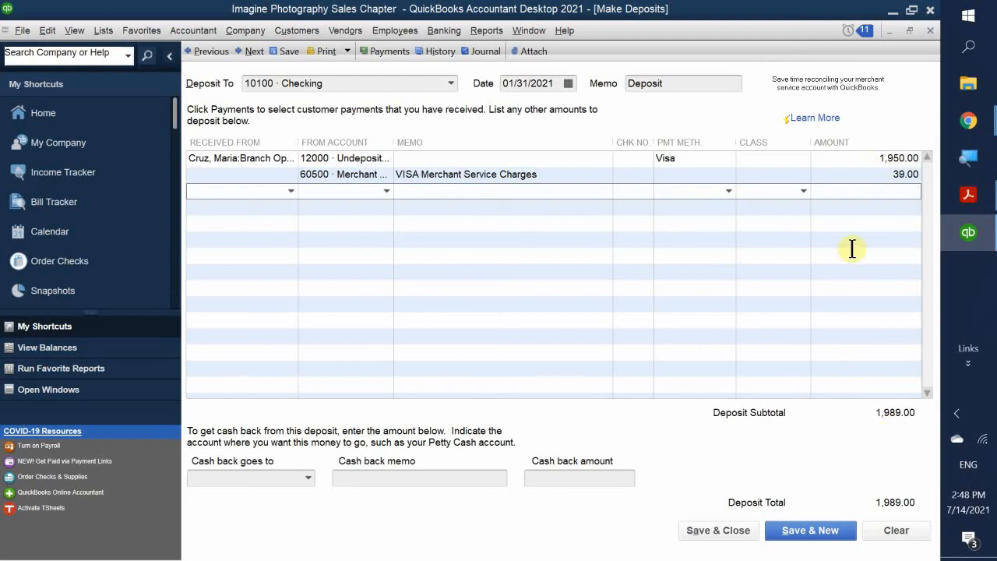
- Change the merchant fee to 1950*-0.02, making it -39.00 and the deposit total 1,911.00
left_click(863, 221)
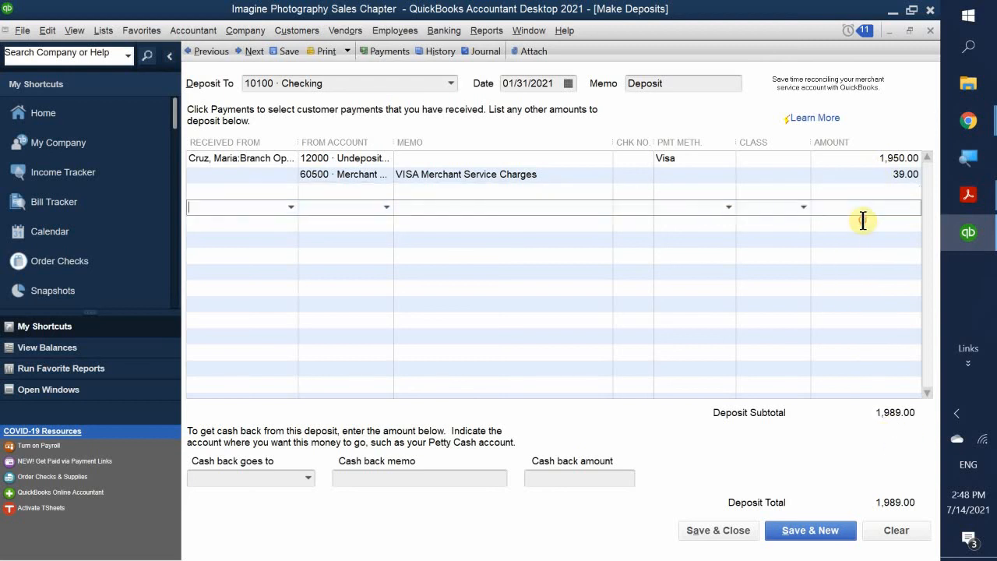
left_click(874, 177)
left_click(864, 176)
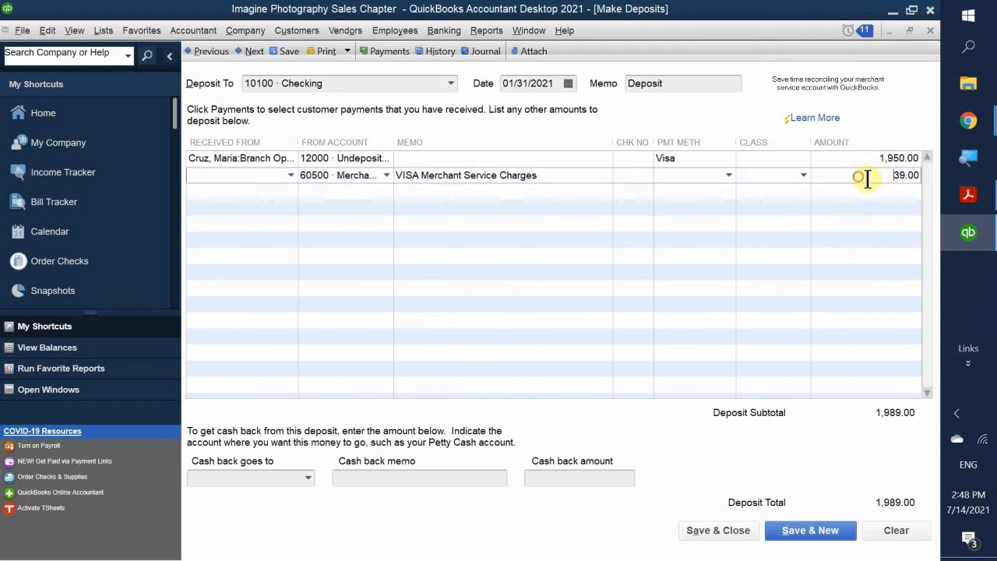
left_click(966, 199)
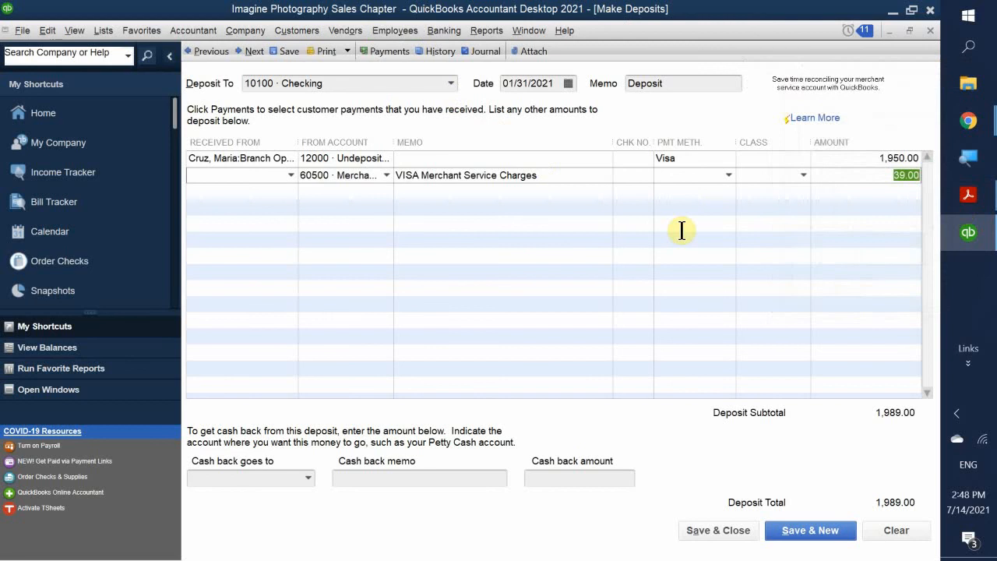
key("BackSpace")
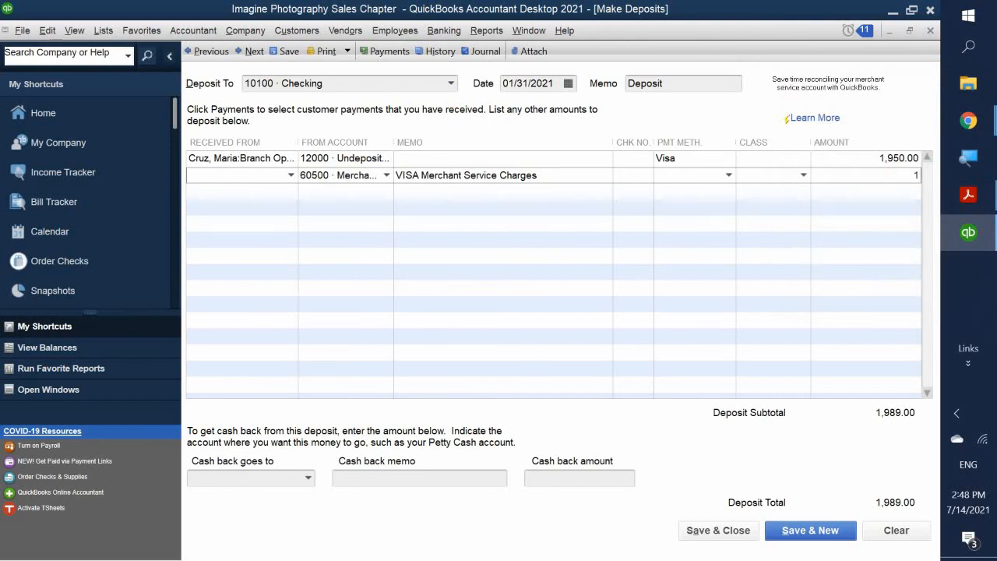
type("1950*")
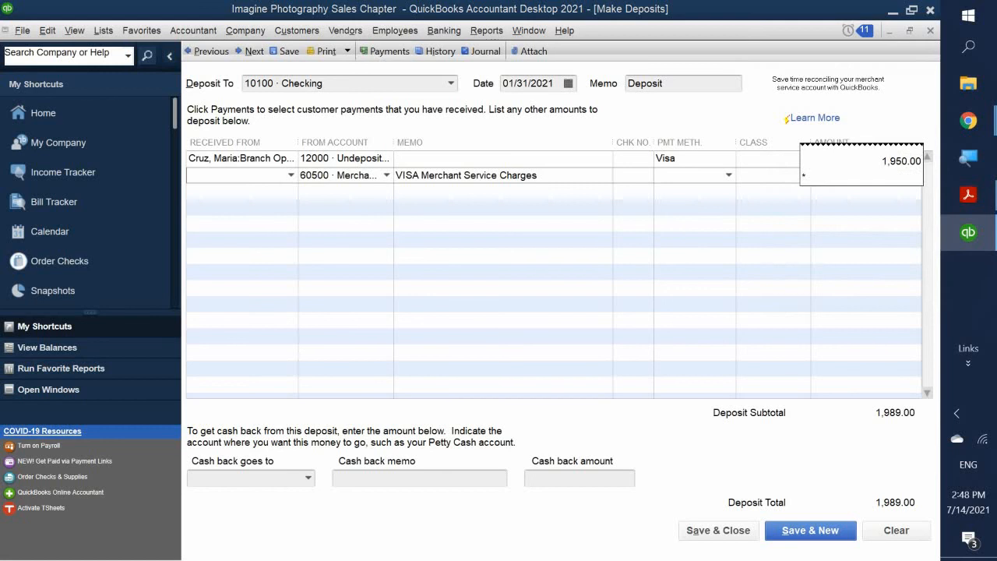
type("-0.02")
key("Return")
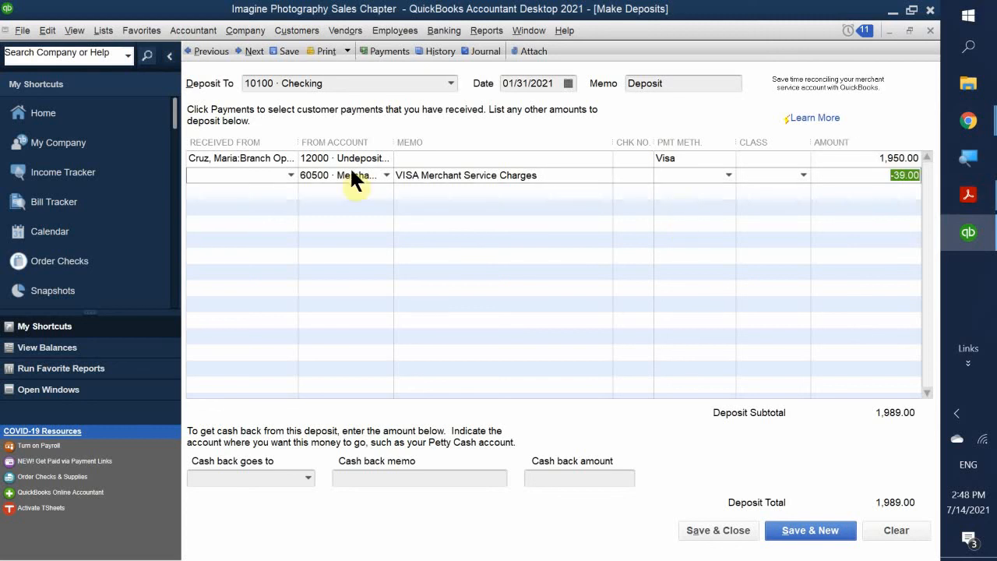
left_click(880, 204)
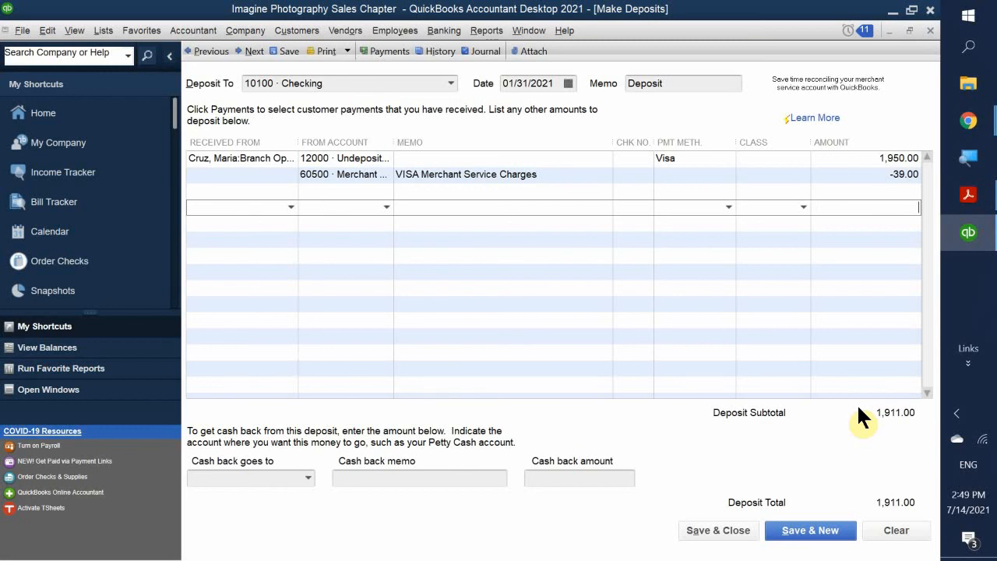
- Save the 1,911.00 deposit and open the 10100 · Checking register
left_click(718, 530)
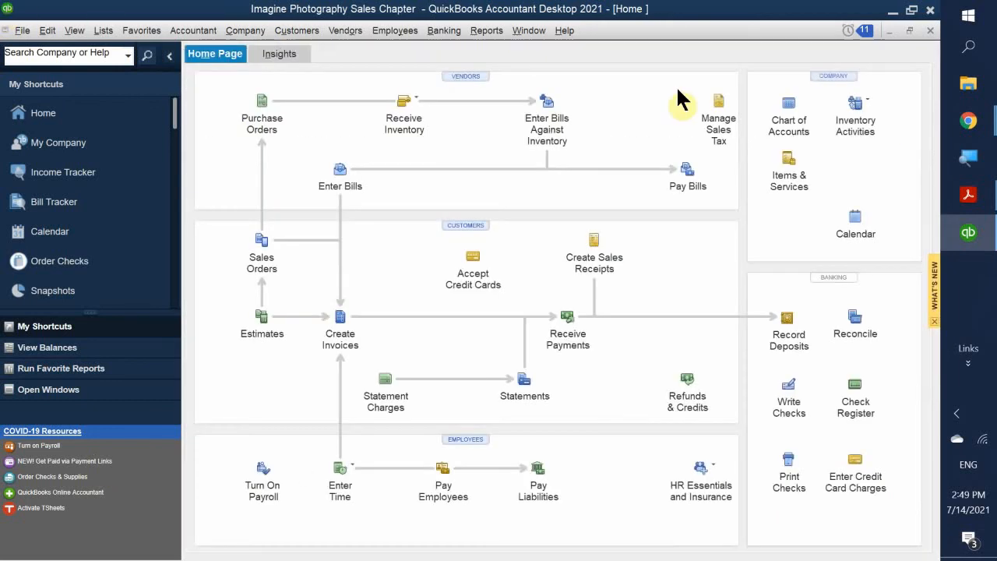
left_click(858, 407)
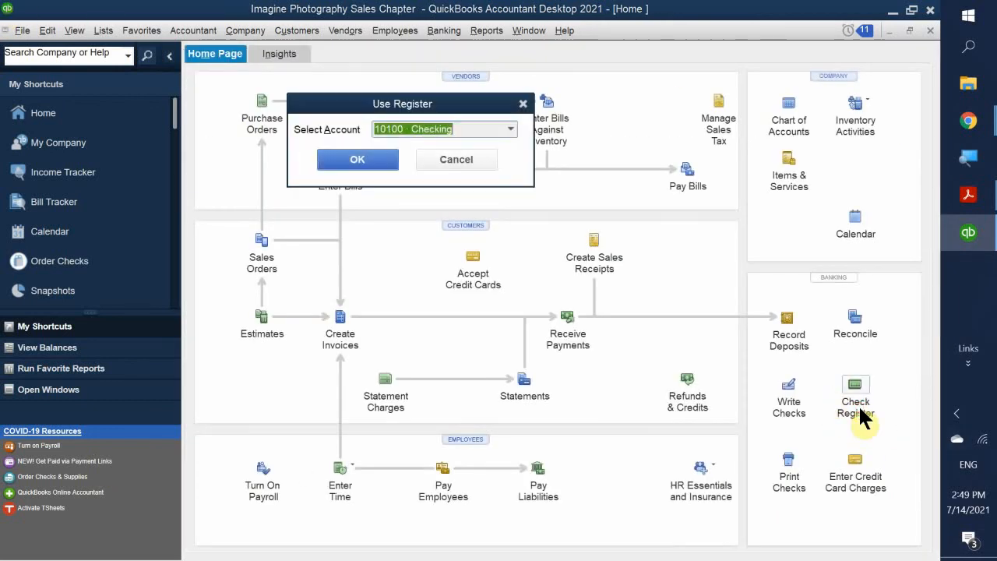
left_click(343, 160)
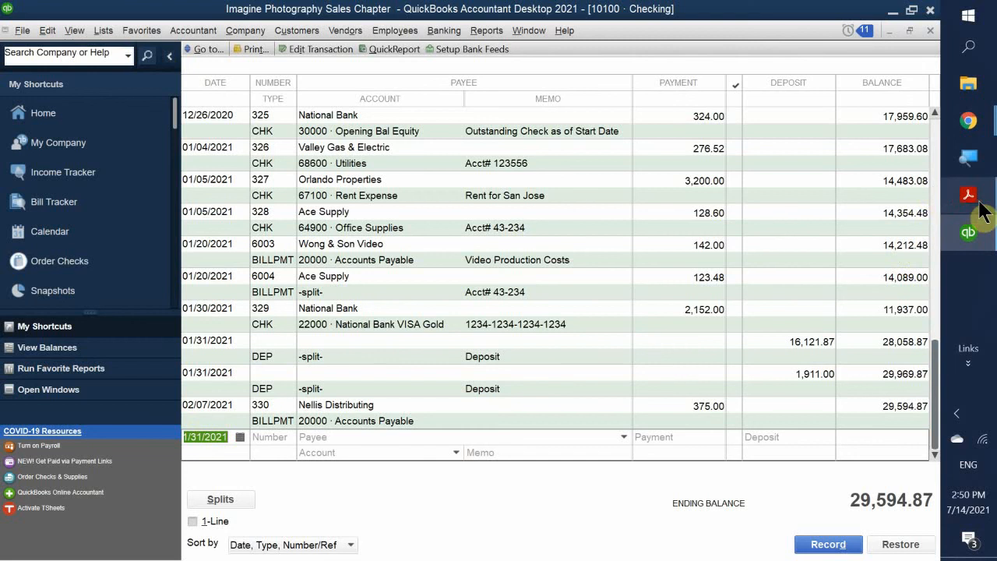
- Bring the textbook PDF forward and scroll through pages 90–92 to Figure 2-63 and the Review Questions
mouse_move(980, 209)
left_click(837, 142)
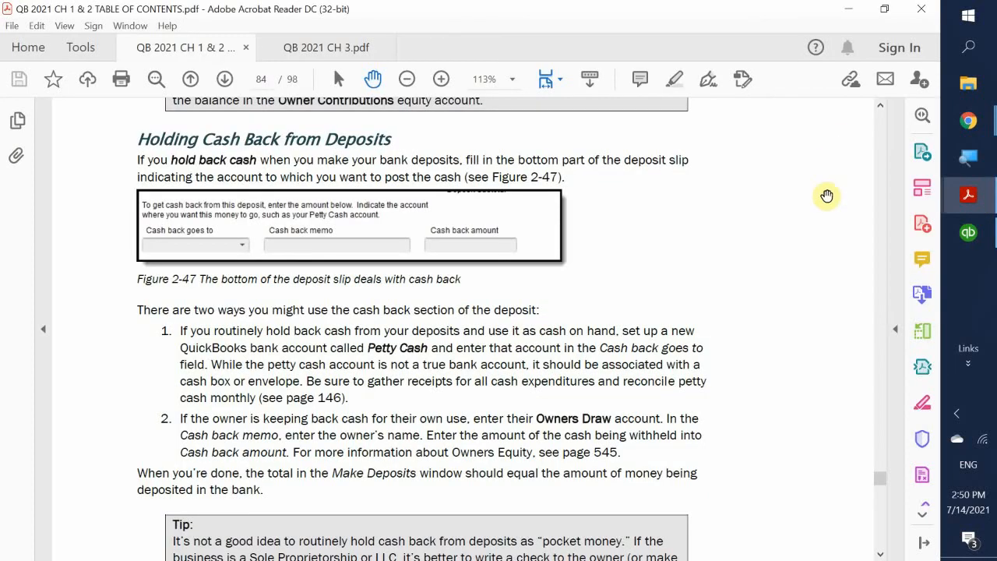
scroll(723, 187, "down", 15)
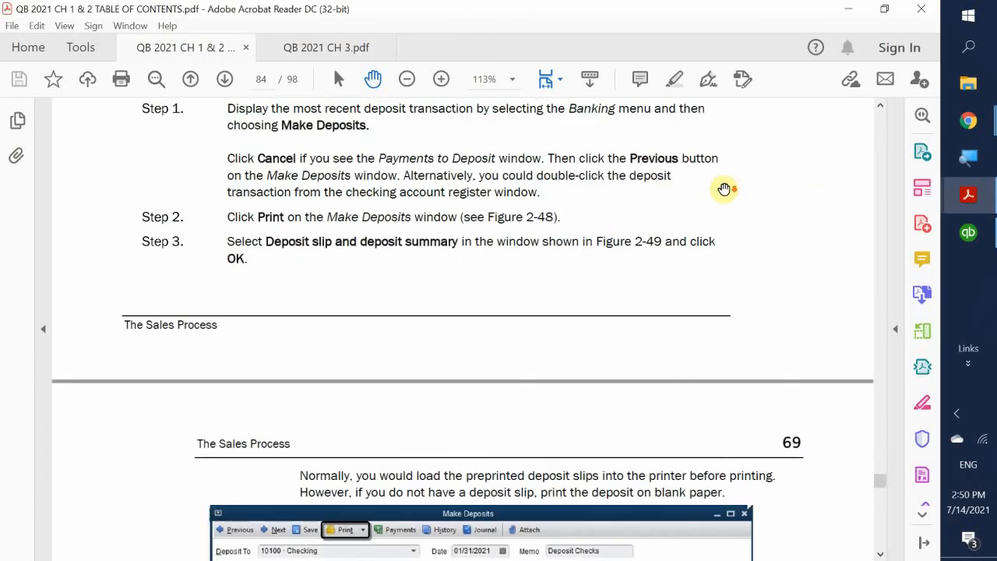
scroll(723, 188, "down", 18)
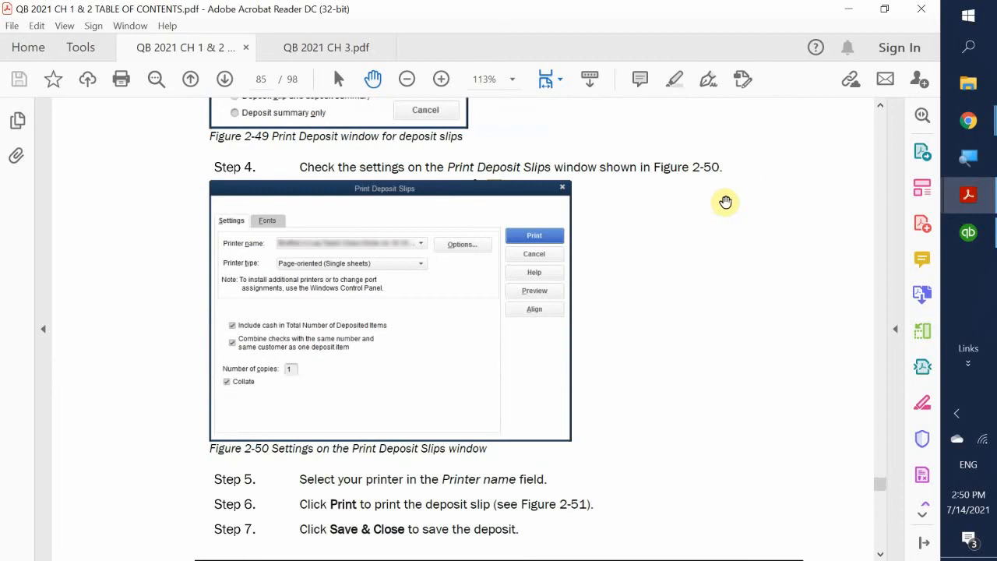
scroll(726, 202, "down", 15)
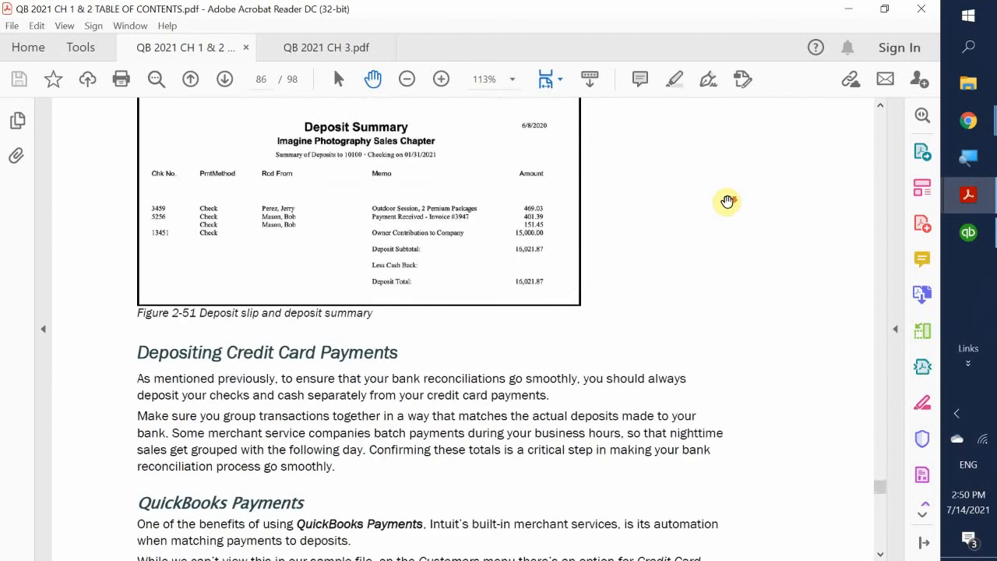
scroll(727, 202, "down", 6)
scroll(730, 201, "up", 7)
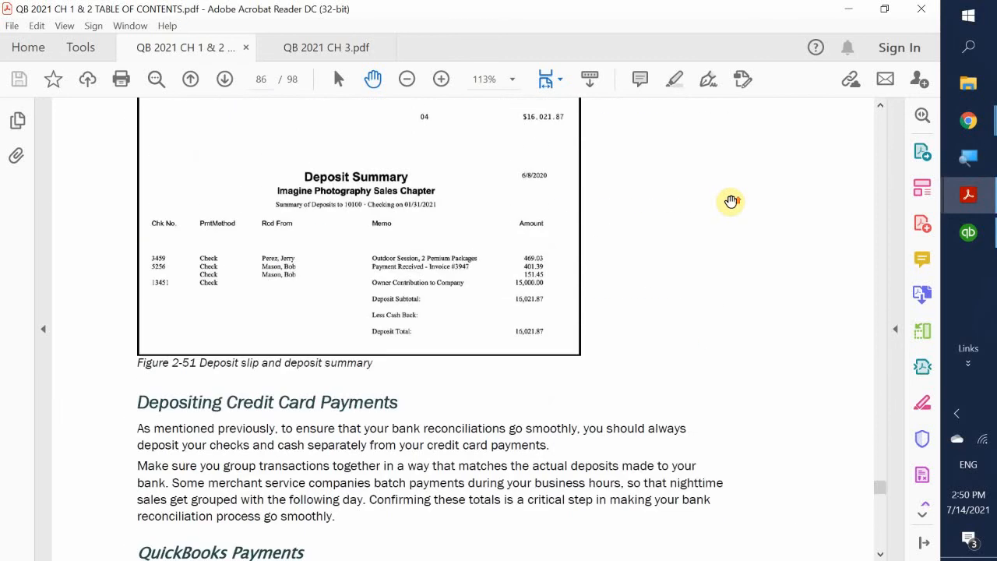
scroll(730, 202, "down", 12)
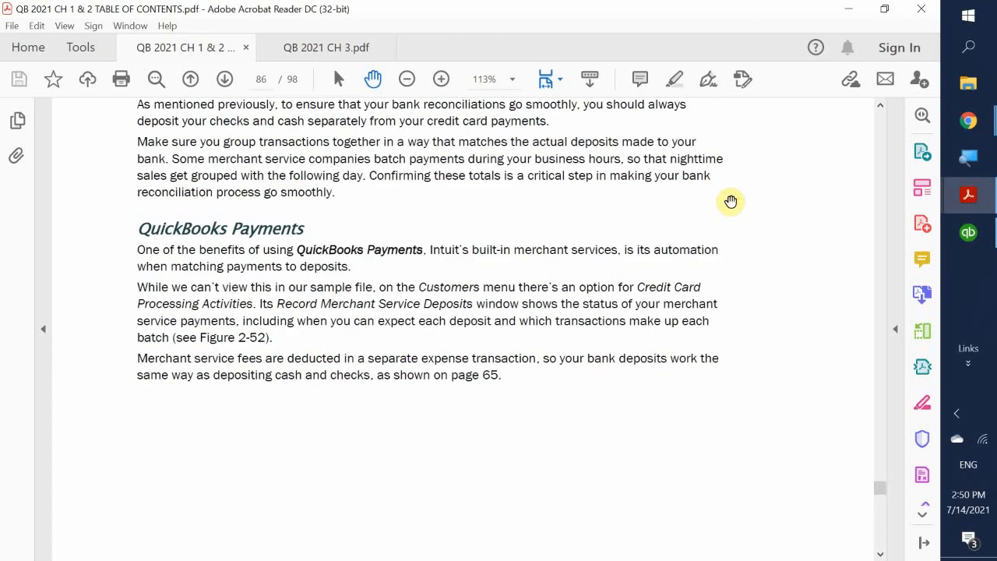
scroll(731, 202, "down", 10)
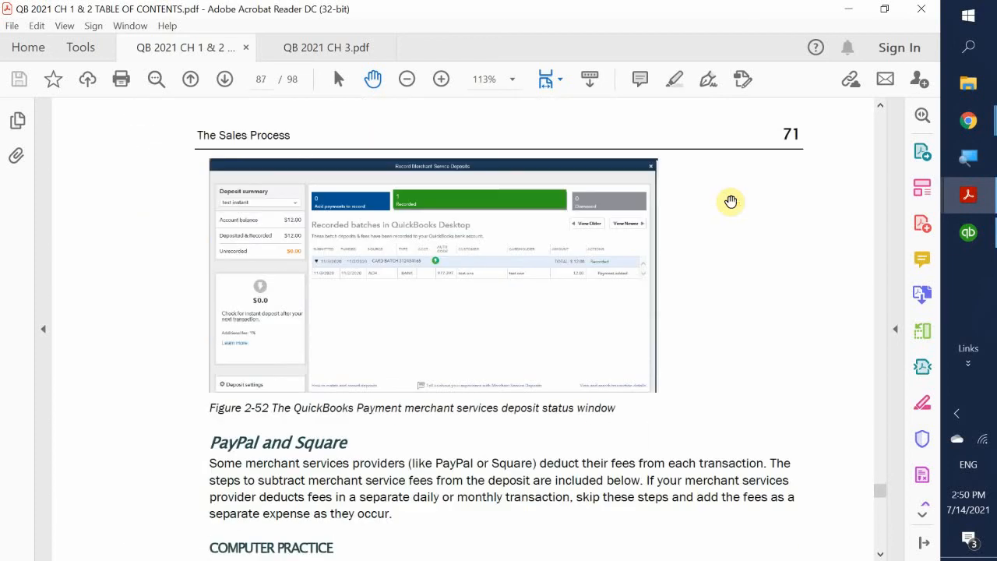
scroll(733, 202, "down", 3)
scroll(732, 202, "down", 12)
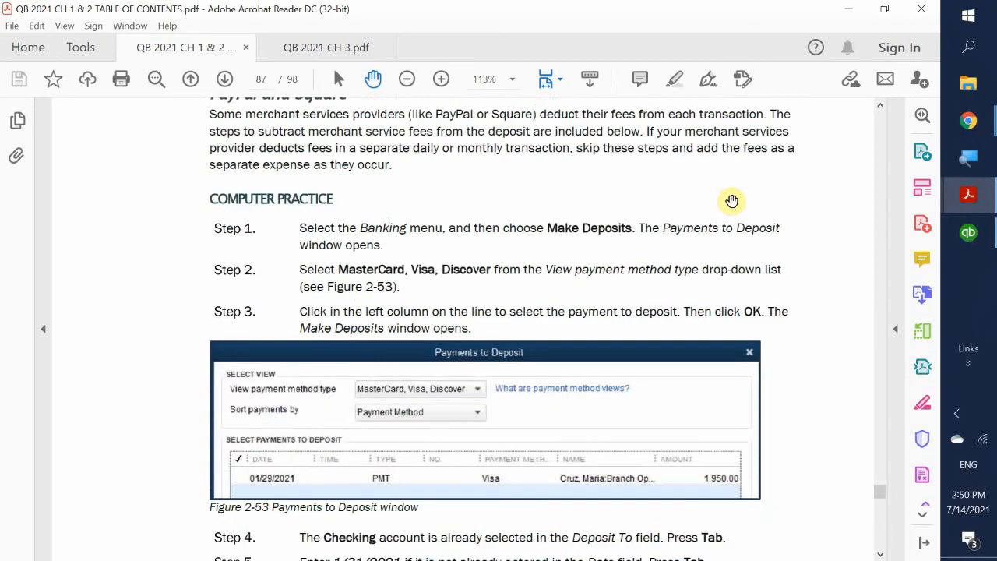
scroll(733, 203, "down", 2)
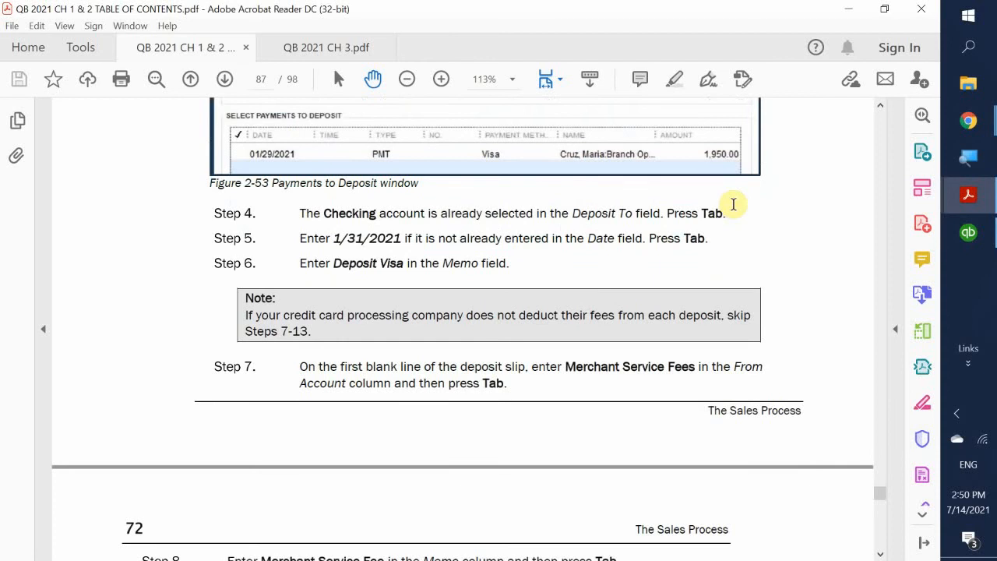
scroll(733, 204, "down", 6)
scroll(733, 203, "down", 8)
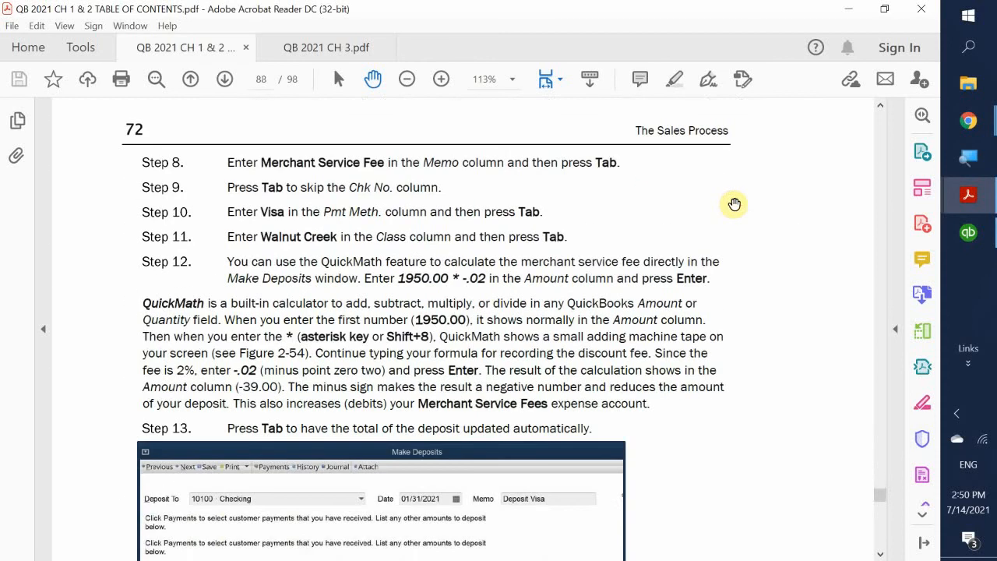
scroll(735, 202, "down", 10)
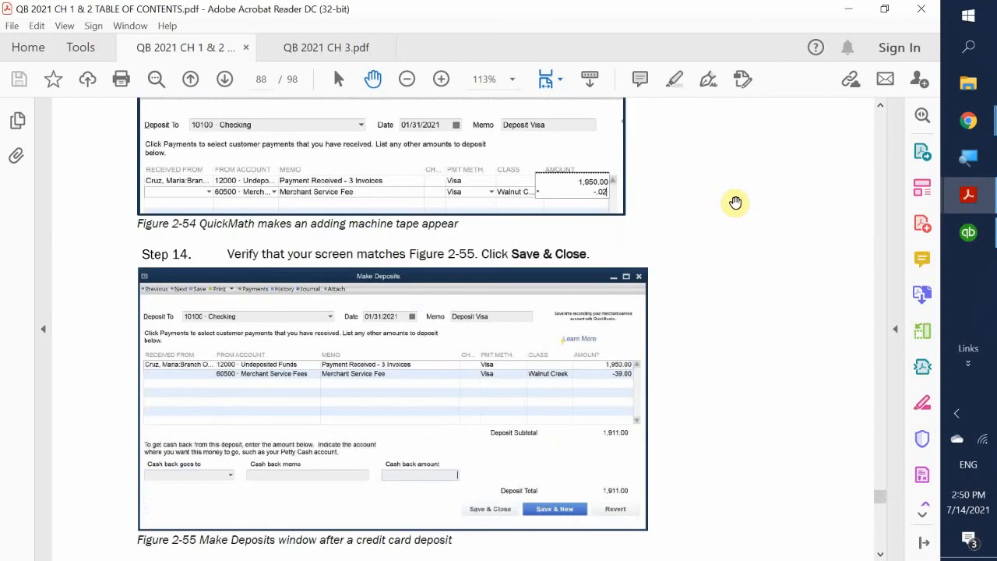
scroll(735, 203, "down", 5)
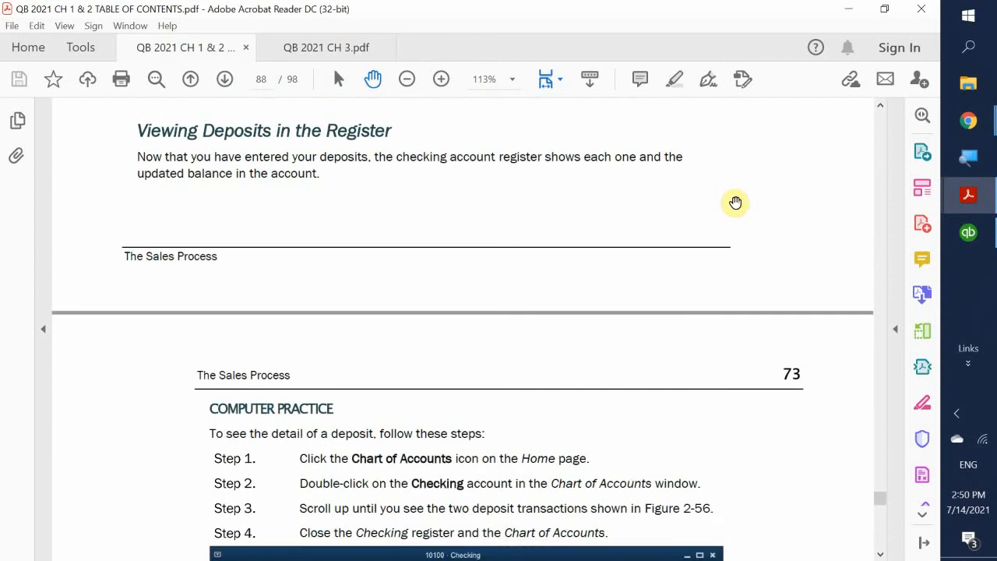
scroll(736, 202, "up", 2)
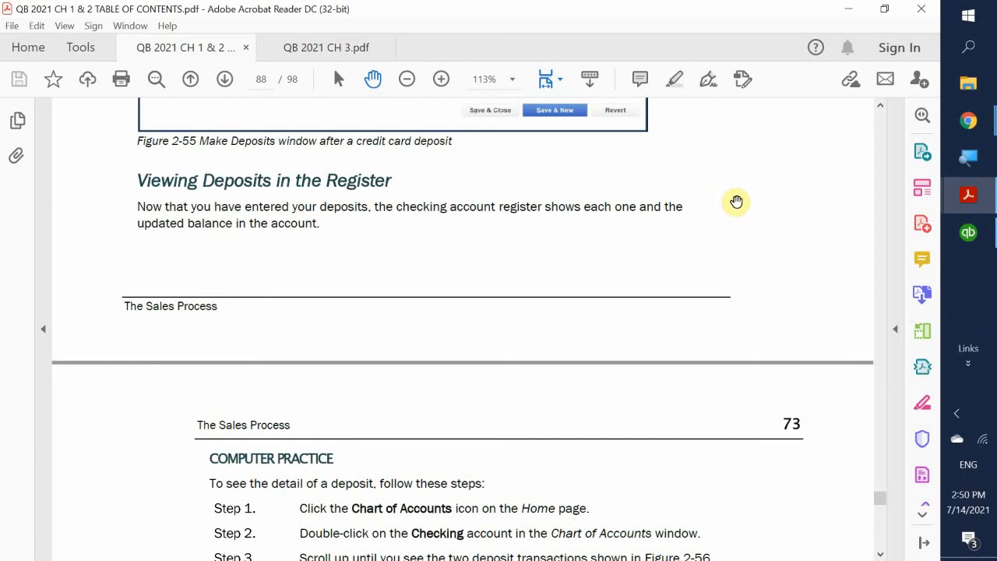
scroll(735, 203, "down", 2)
scroll(736, 202, "up", 2)
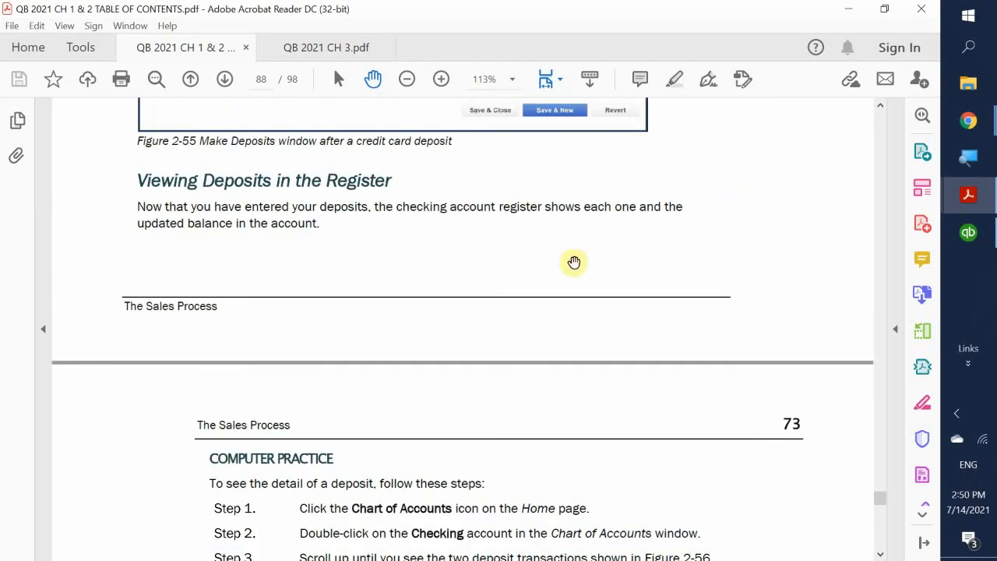
scroll(596, 239, "down", 2)
scroll(596, 239, "down", 10)
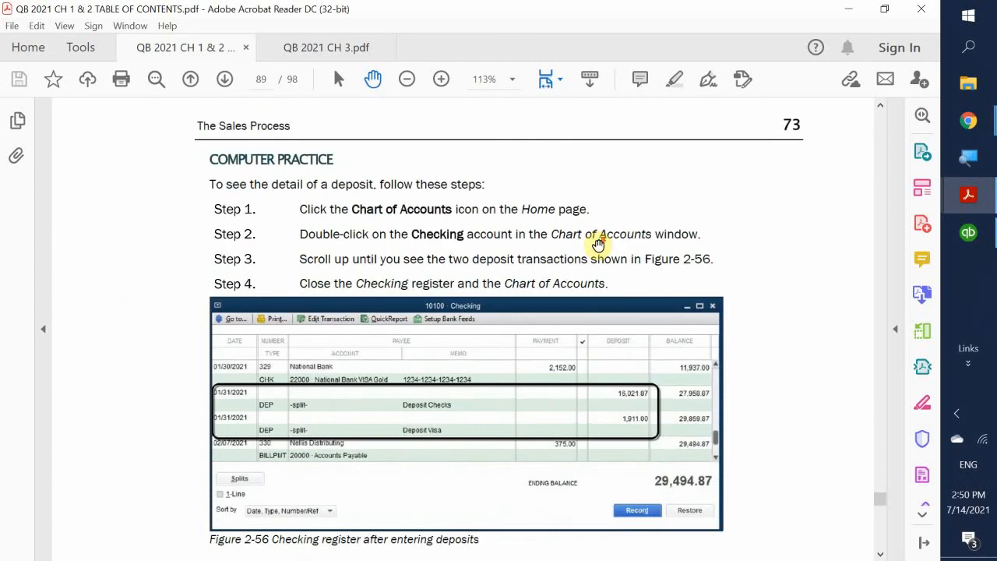
scroll(598, 246, "down", 1)
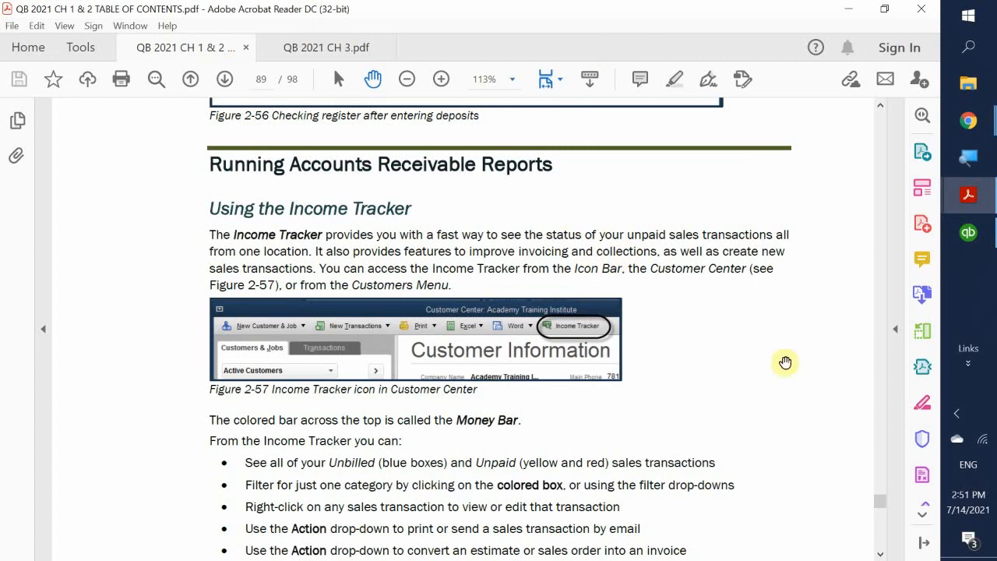
scroll(690, 272, "down", 5)
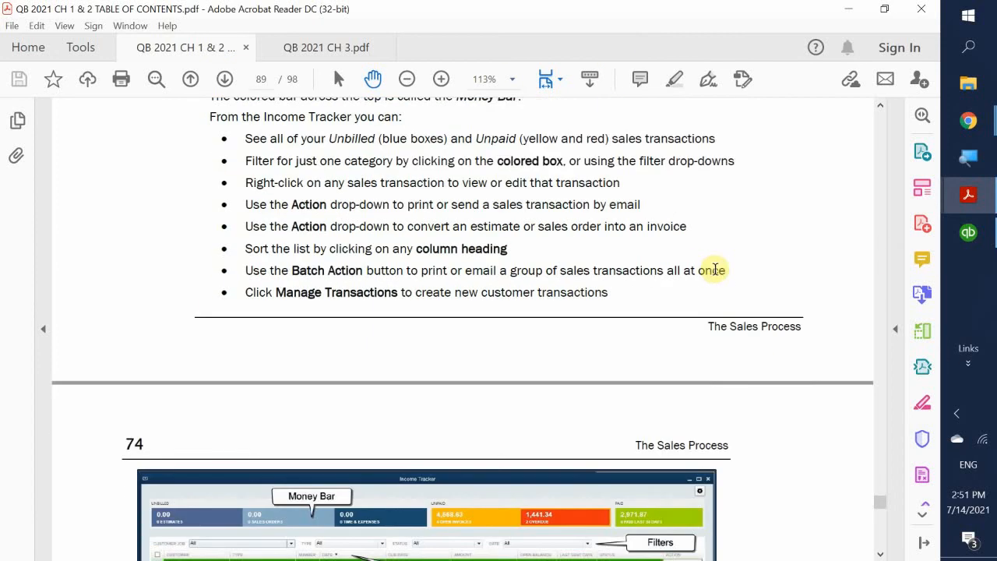
scroll(717, 270, "down", 5)
scroll(724, 271, "down", 7)
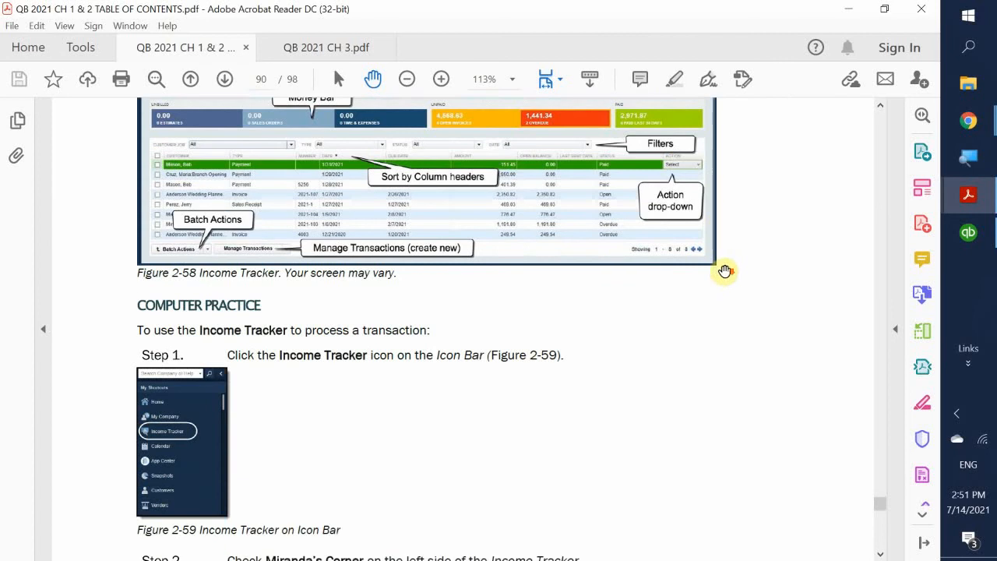
scroll(733, 270, "down", 7)
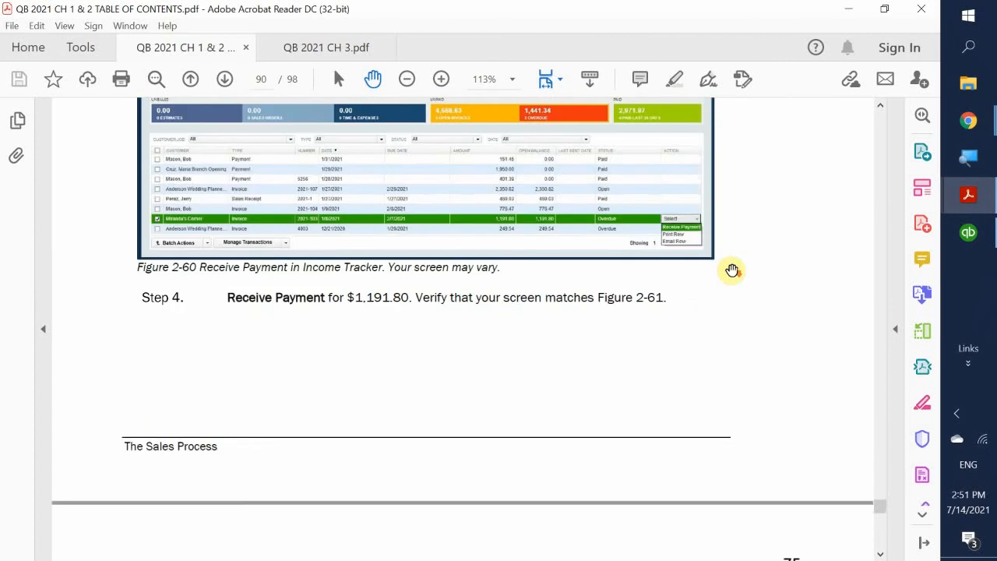
scroll(740, 278, "down", 2)
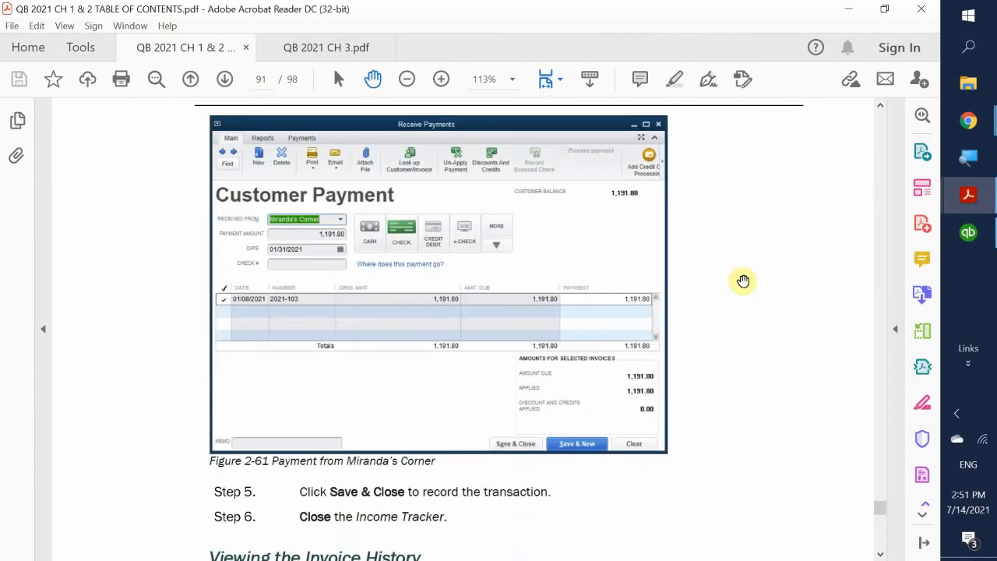
scroll(743, 281, "down", 8)
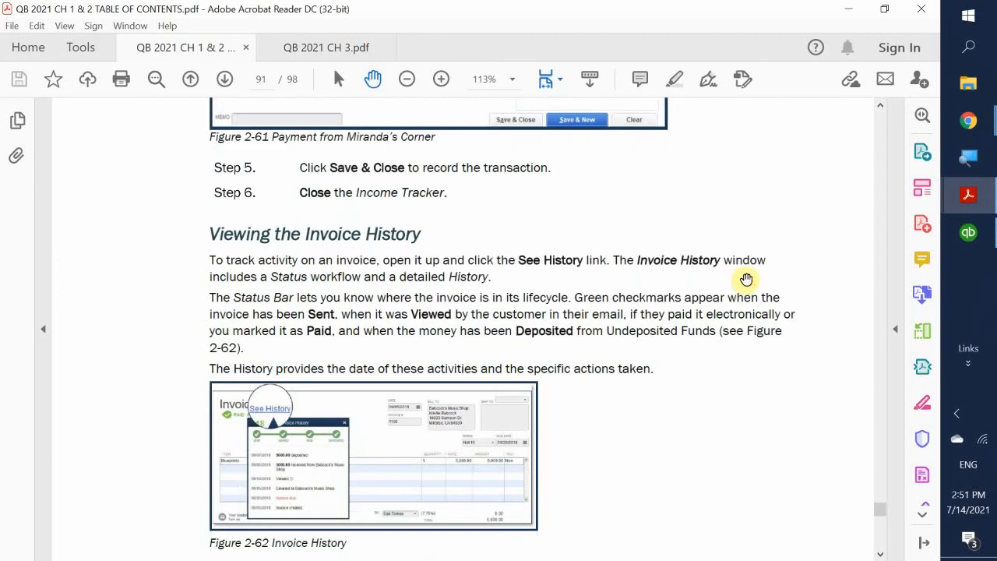
scroll(754, 277, "down", 3)
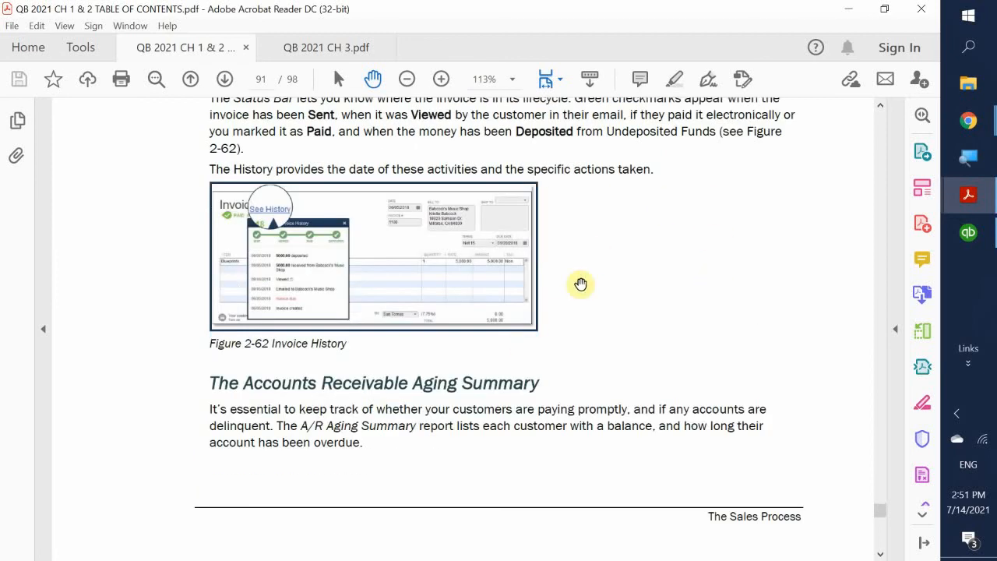
scroll(758, 243, "down", 2)
scroll(758, 243, "down", 7)
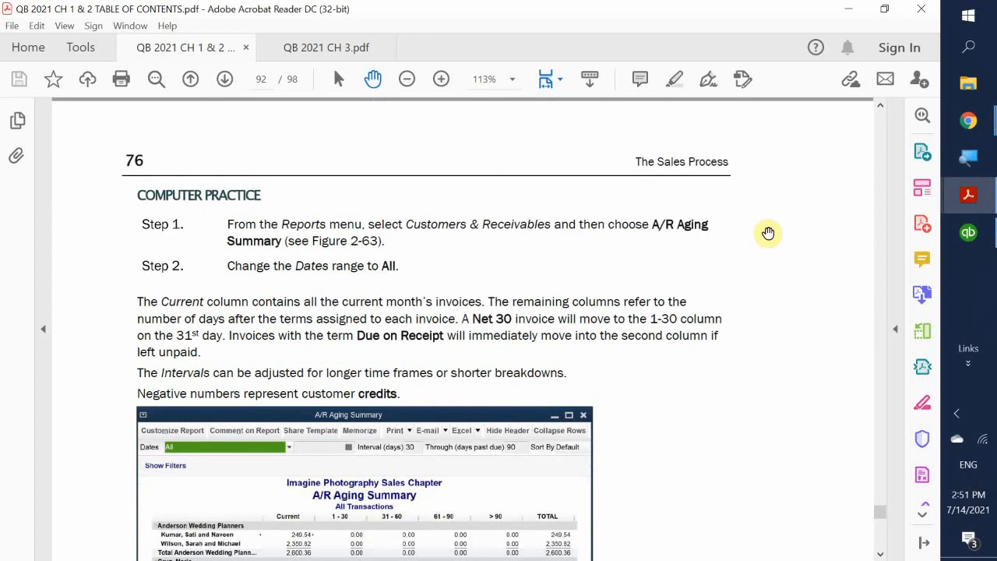
scroll(787, 184, "down", 6)
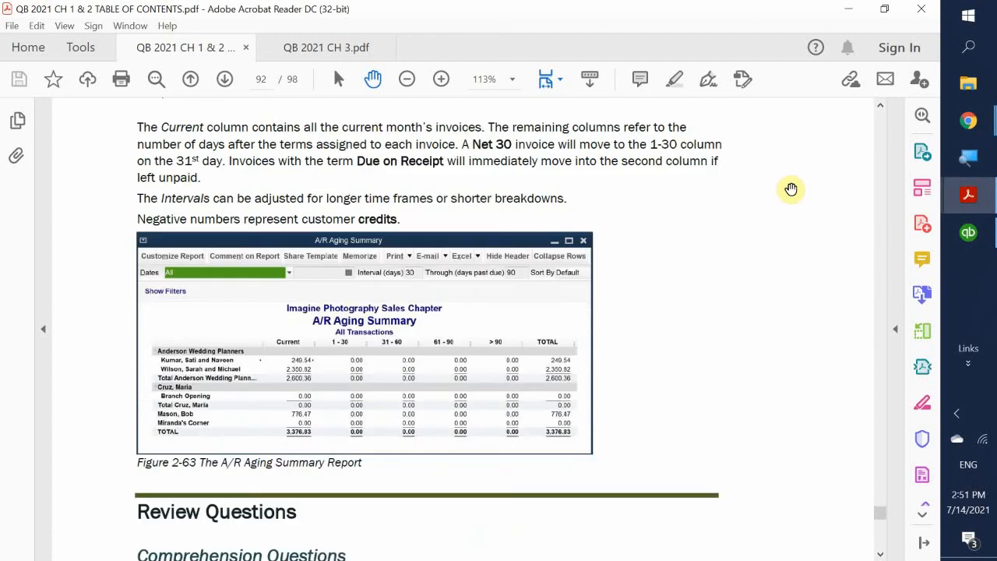
scroll(793, 193, "down", 5)
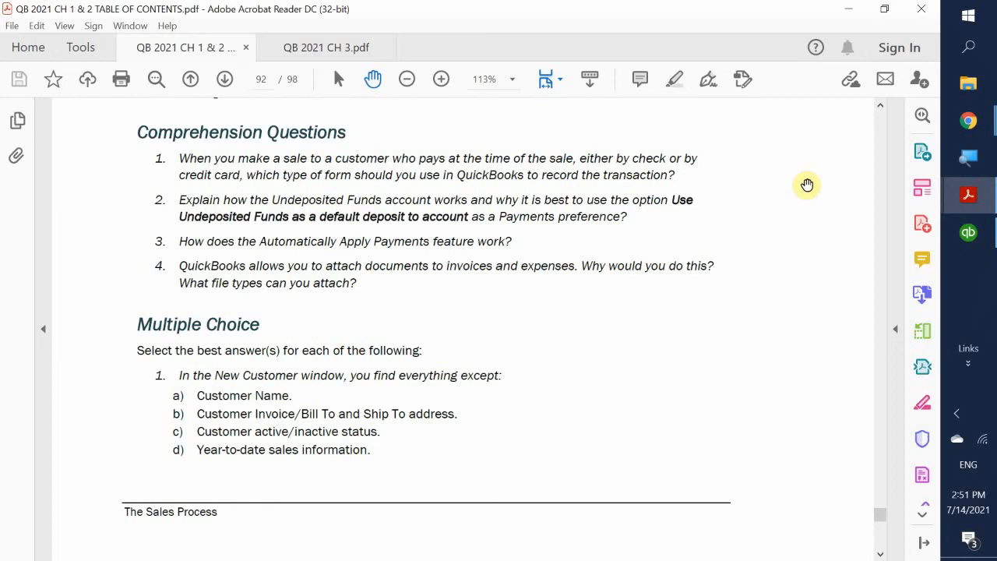
scroll(807, 185, "up", 3)
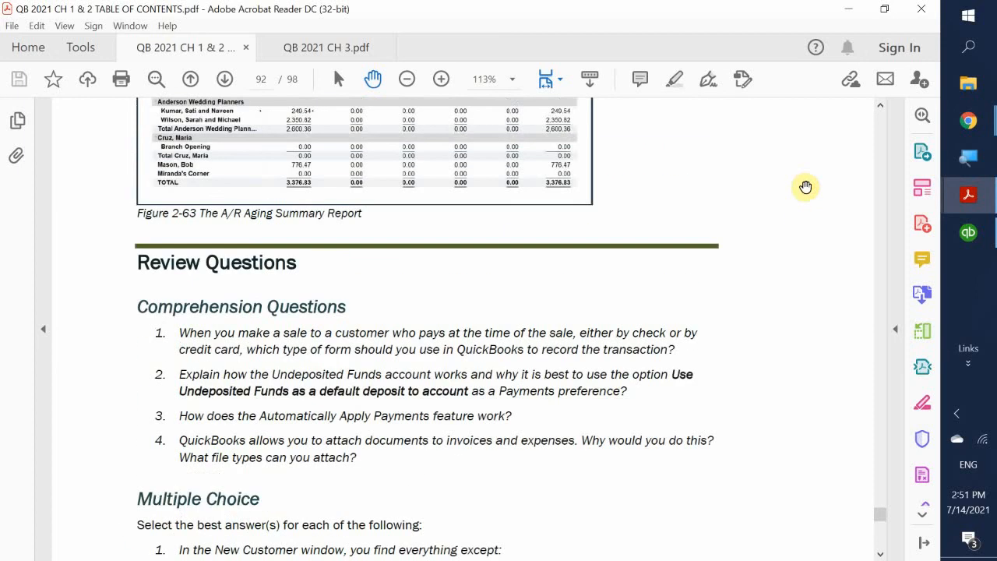
scroll(807, 187, "up", 2)
scroll(806, 187, "up", 1)
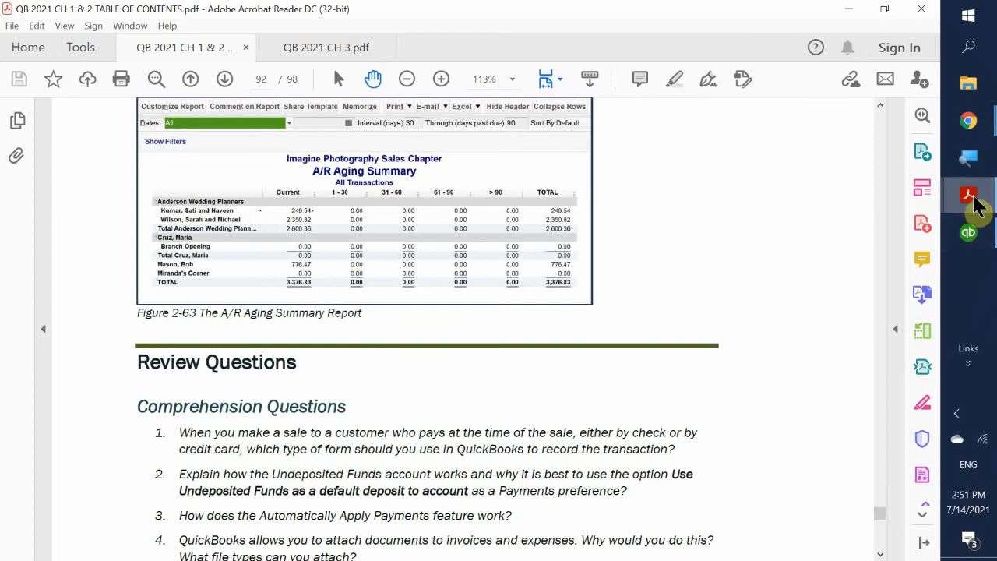
- Return to the QuickBooks 10100 · Checking register and open the Reports menu
left_click(968, 234)
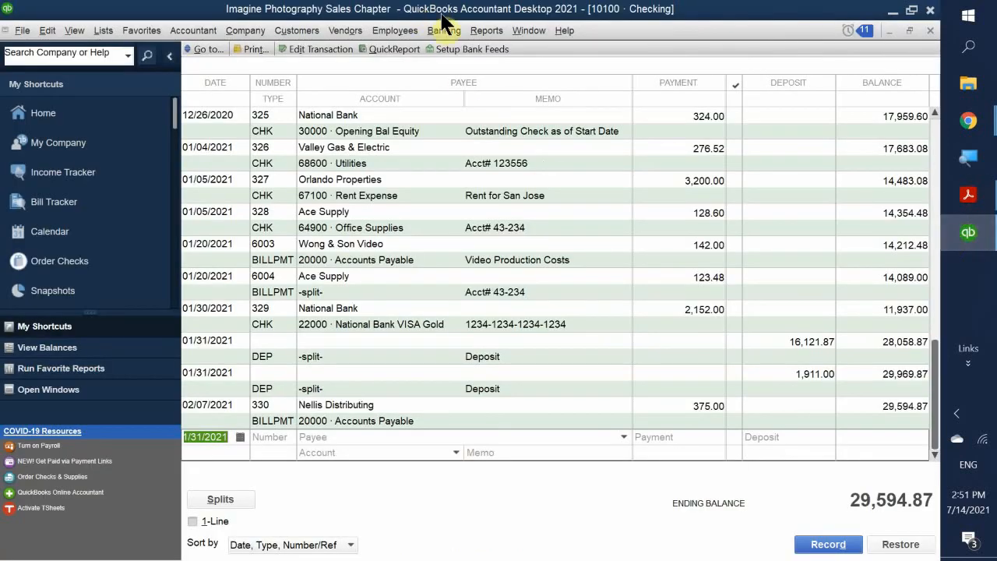
left_click(478, 31)
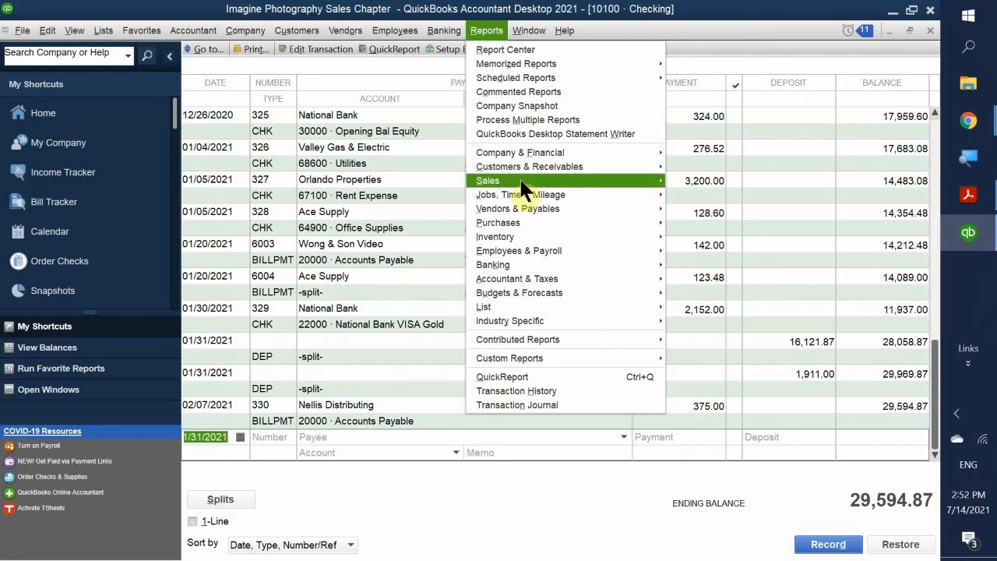
- Browse the Sales, Customers & Receivables and Vendors & Payables report submenus
mouse_move(522, 189)
mouse_move(524, 171)
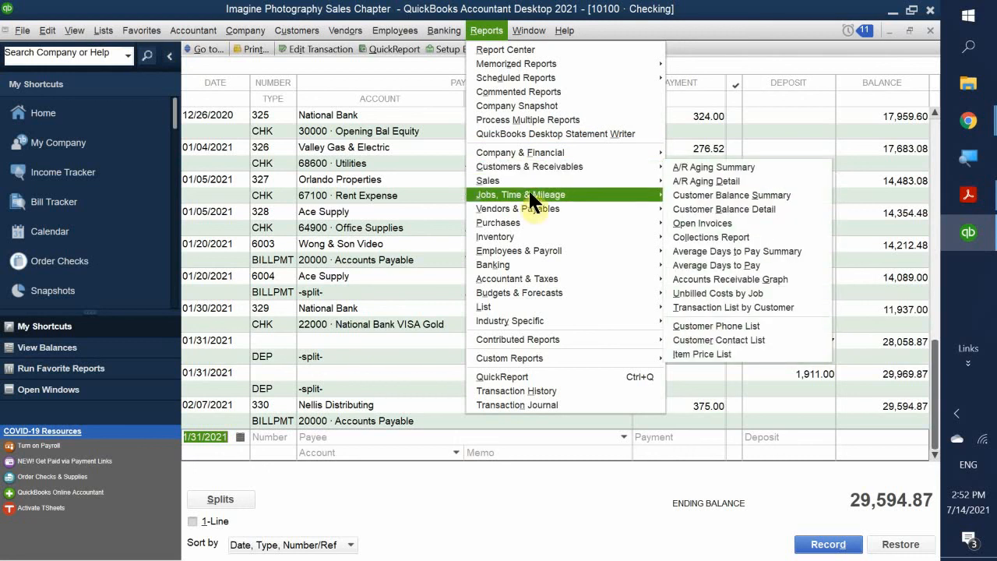
mouse_move(532, 208)
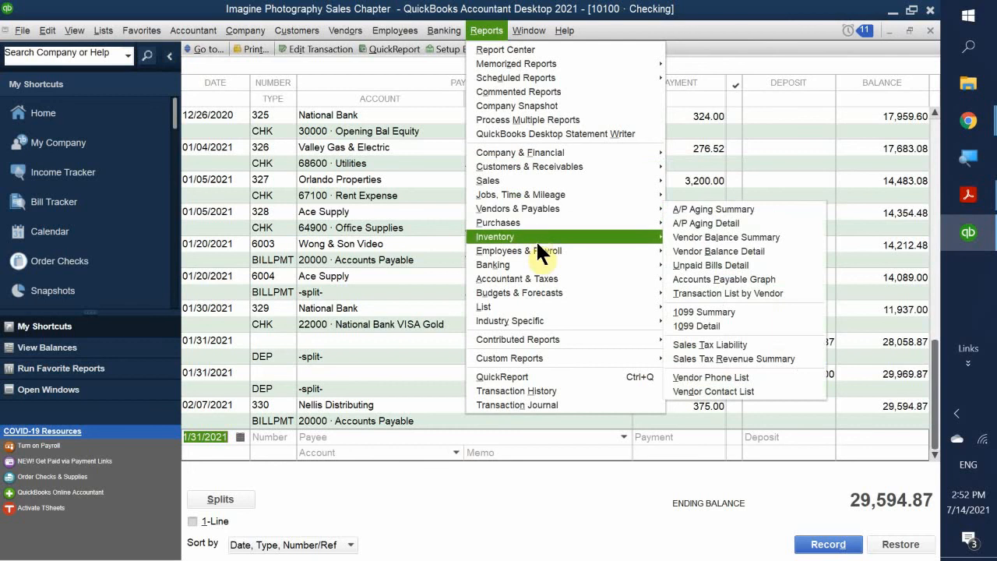
mouse_move(537, 305)
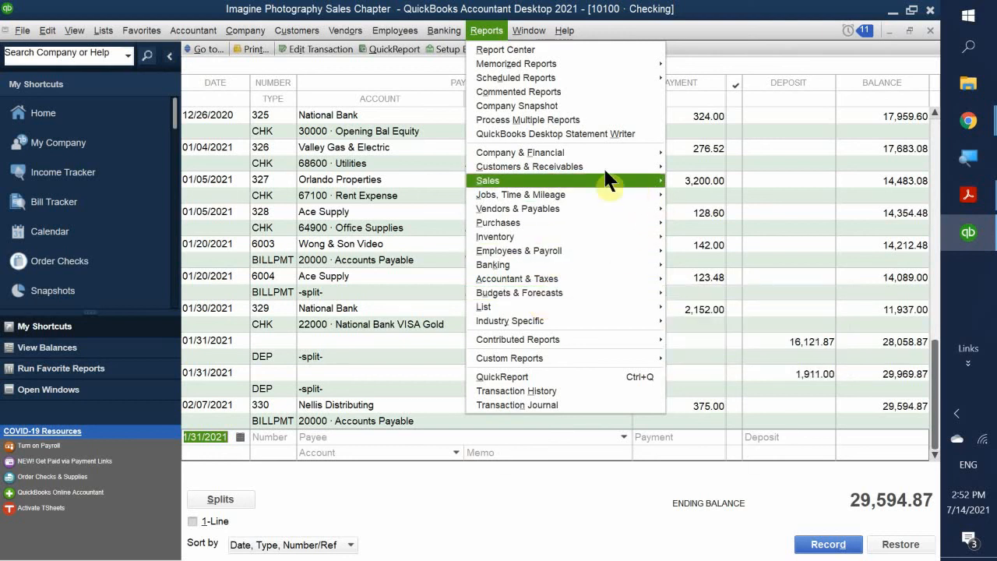
mouse_move(568, 164)
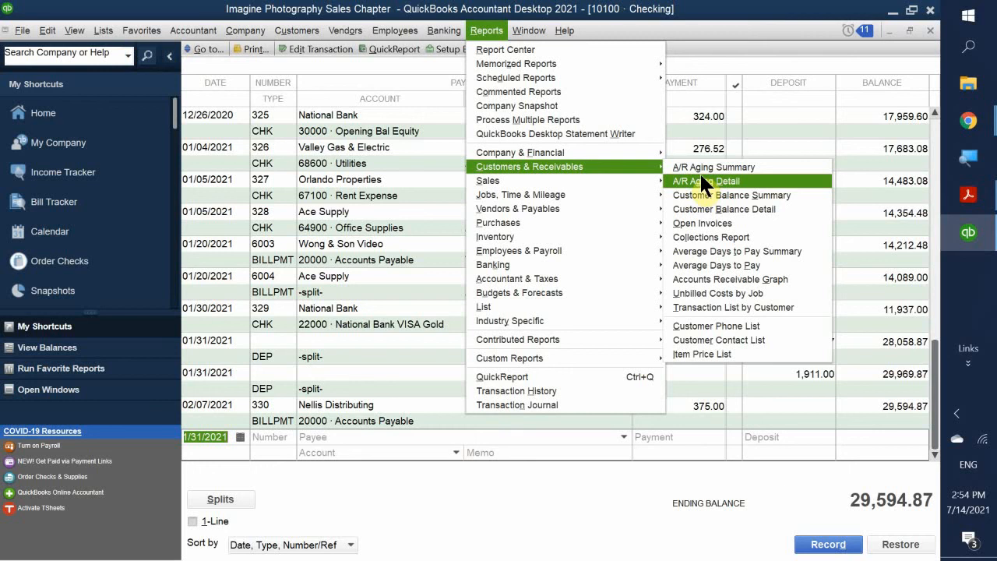
mouse_move(622, 175)
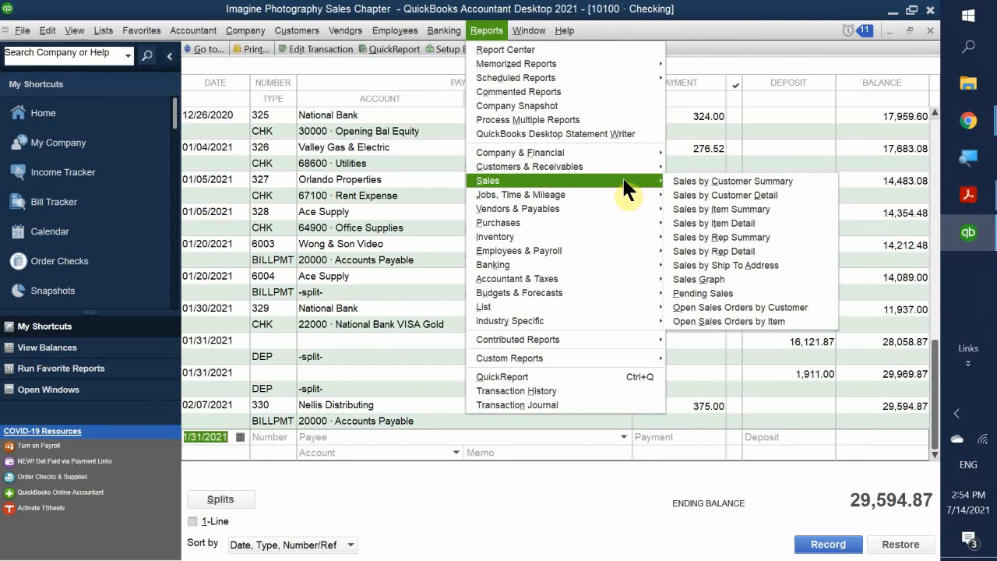
mouse_move(621, 194)
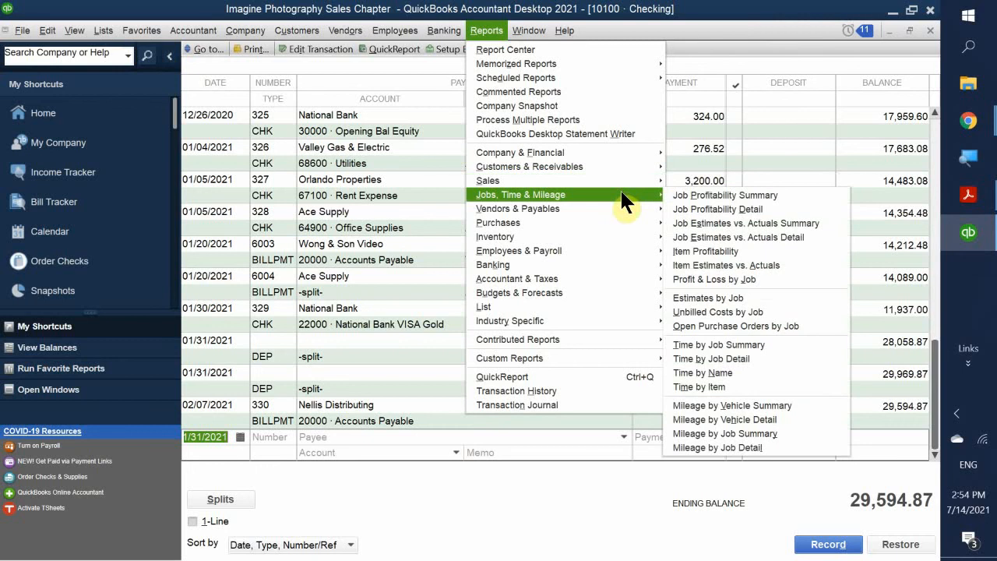
- Dismiss the report menus and switch back to the QB 2021 CH 1 & 2 textbook PDF
left_click(393, 9)
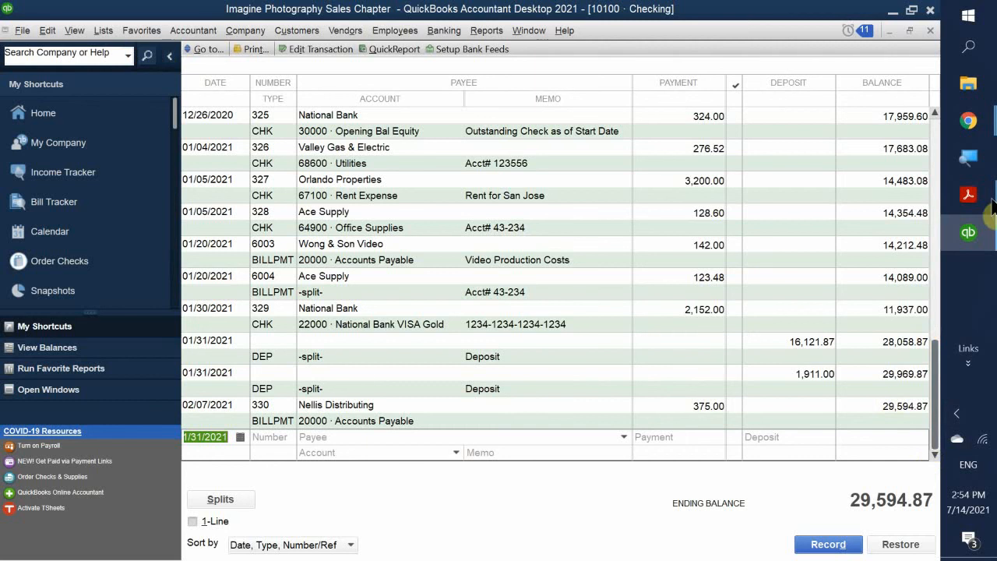
left_click(962, 200)
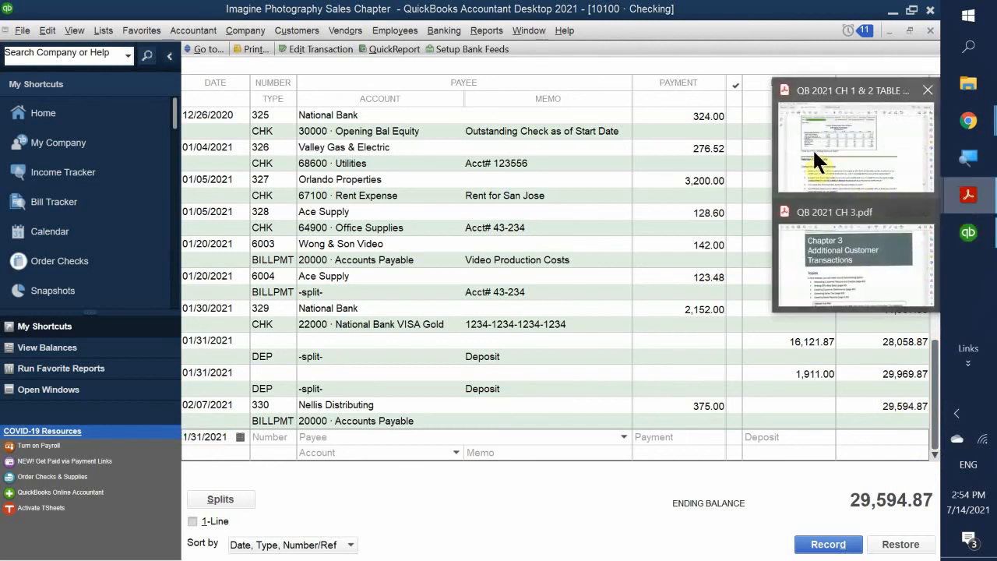
left_click(814, 155)
- Scroll to the Multiple Choice section showing question 1 and its four answers
scroll(666, 183, "down", 5)
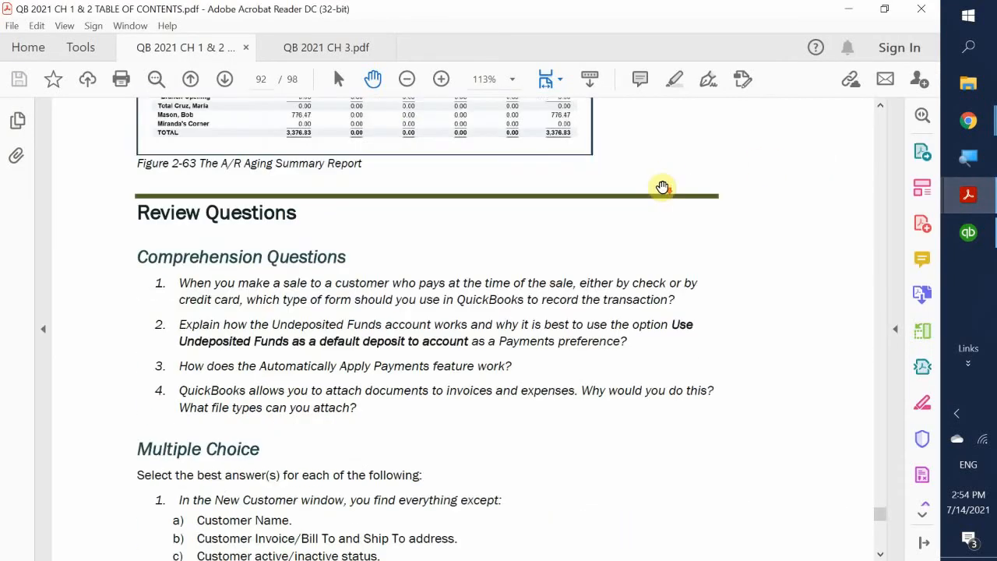
scroll(663, 189, "up", 2)
scroll(674, 194, "down", 8)
scroll(679, 197, "down", 1)
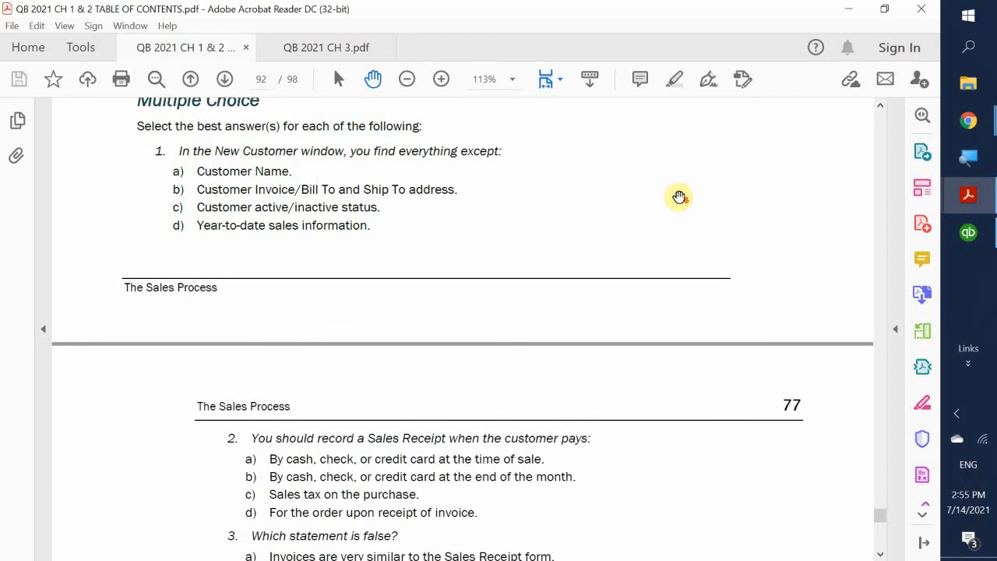
scroll(679, 197, "up", 1)
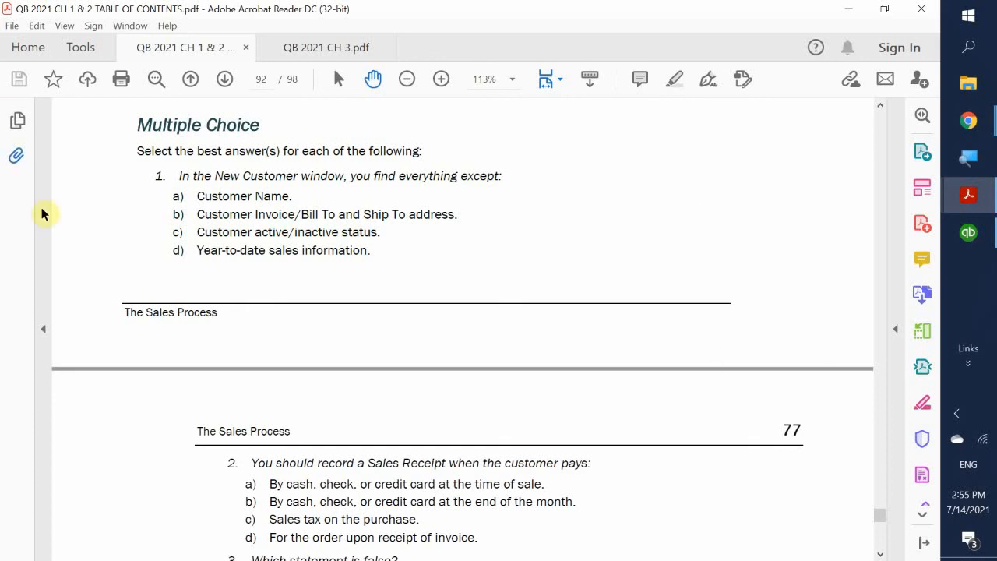
- Scroll to book page 77 to read questions 2 through 5 on sales receipts and payments
scroll(283, 262, "down", 5)
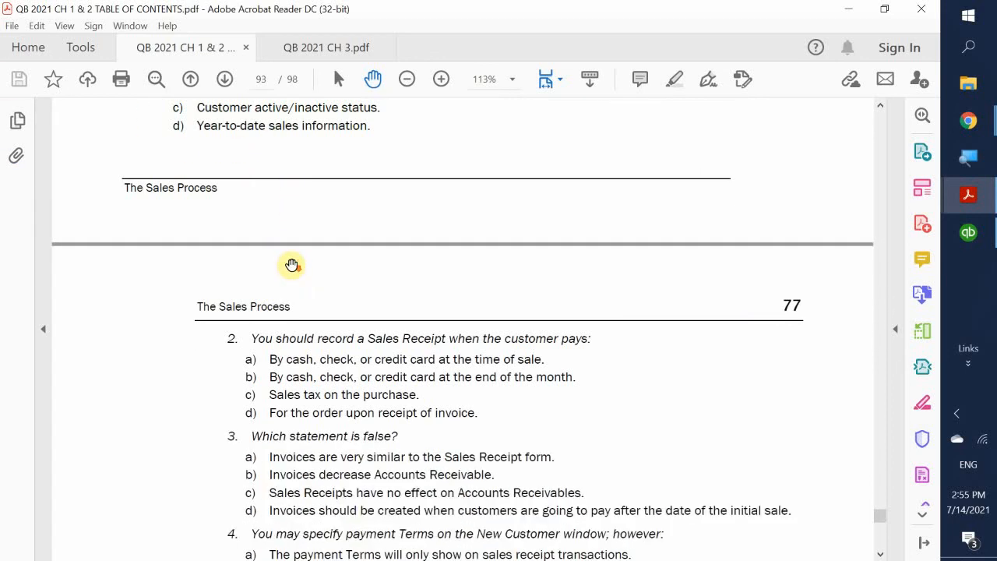
scroll(219, 282, "down", 1)
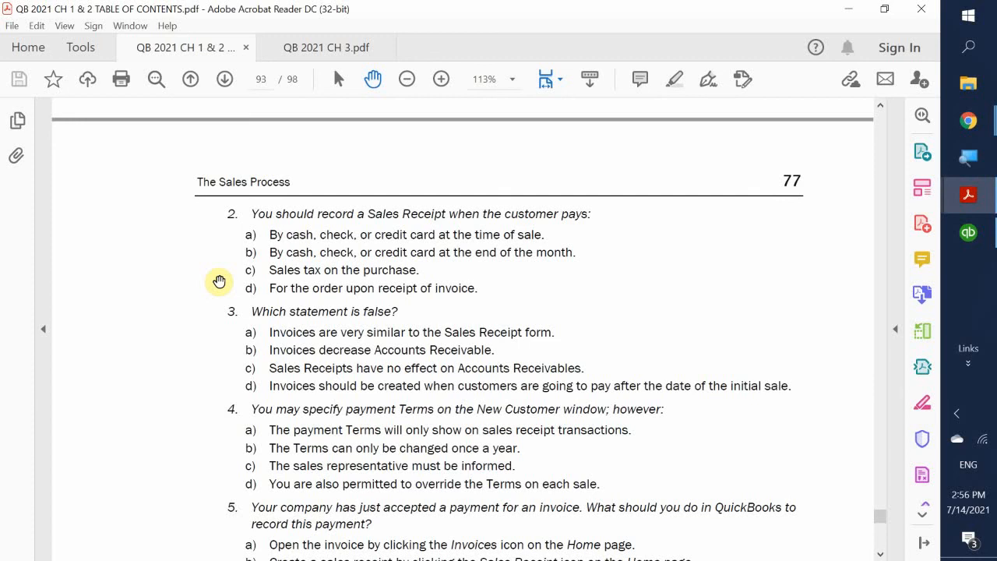
scroll(210, 292, "down", 2)
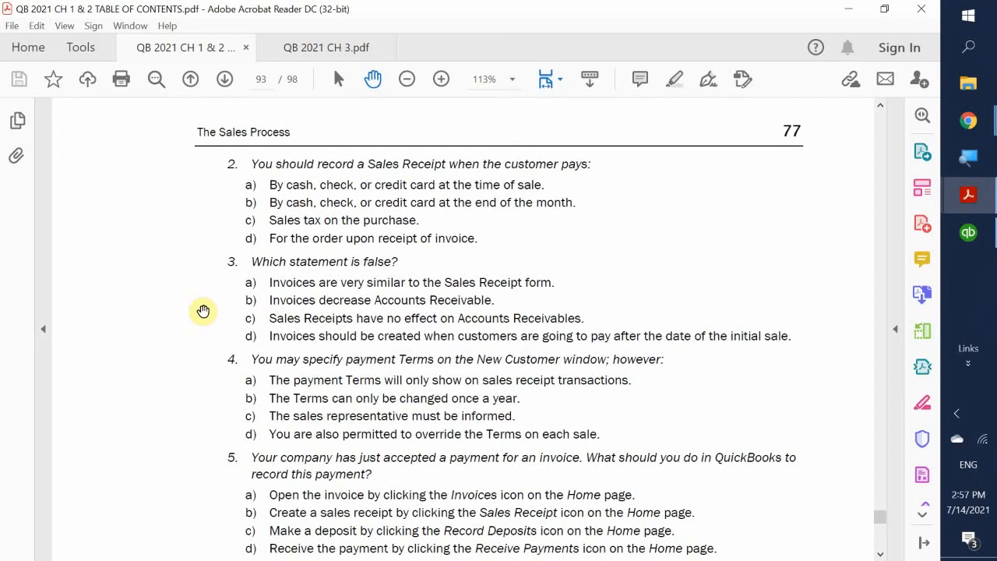
- Scroll down to questions 5 and 6 on recording payments and P.O. numbers
scroll(203, 312, "down", 3)
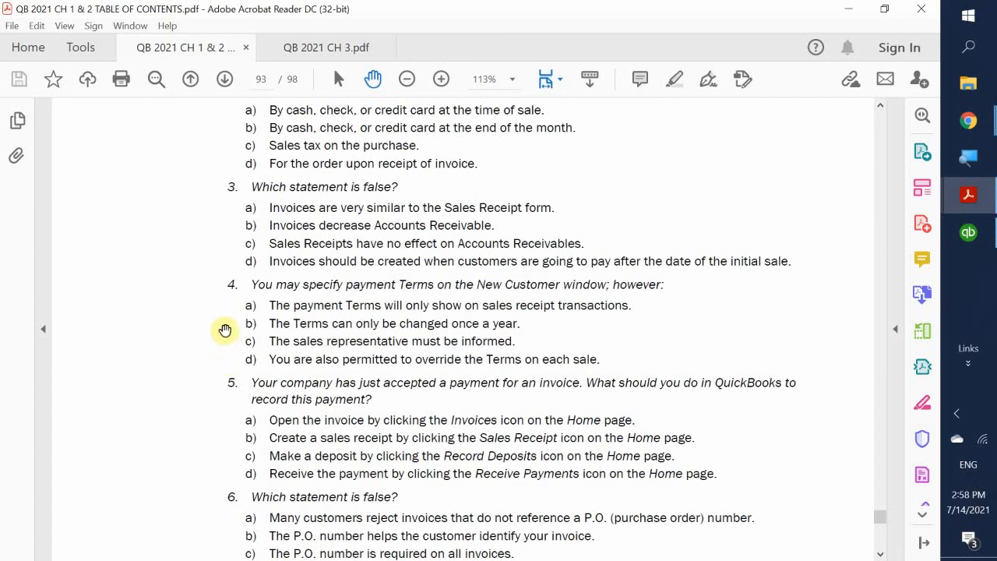
scroll(225, 330, "down", 2)
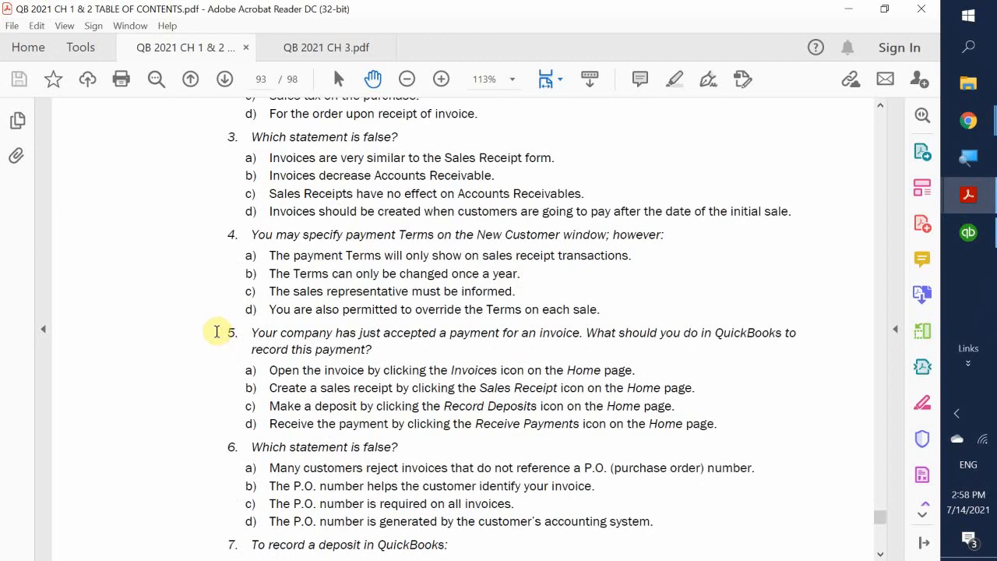
scroll(210, 359, "down", 1)
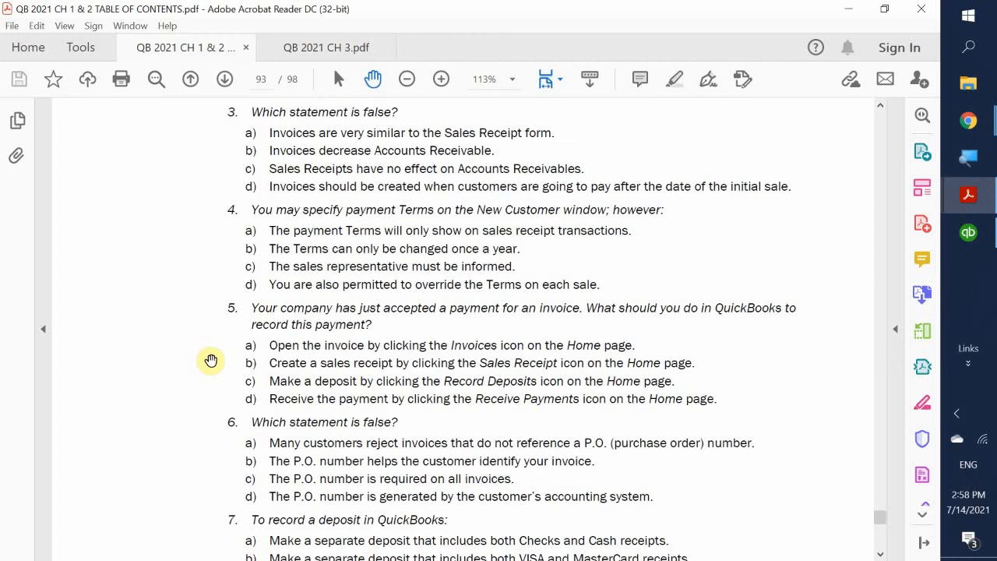
scroll(210, 360, "down", 1)
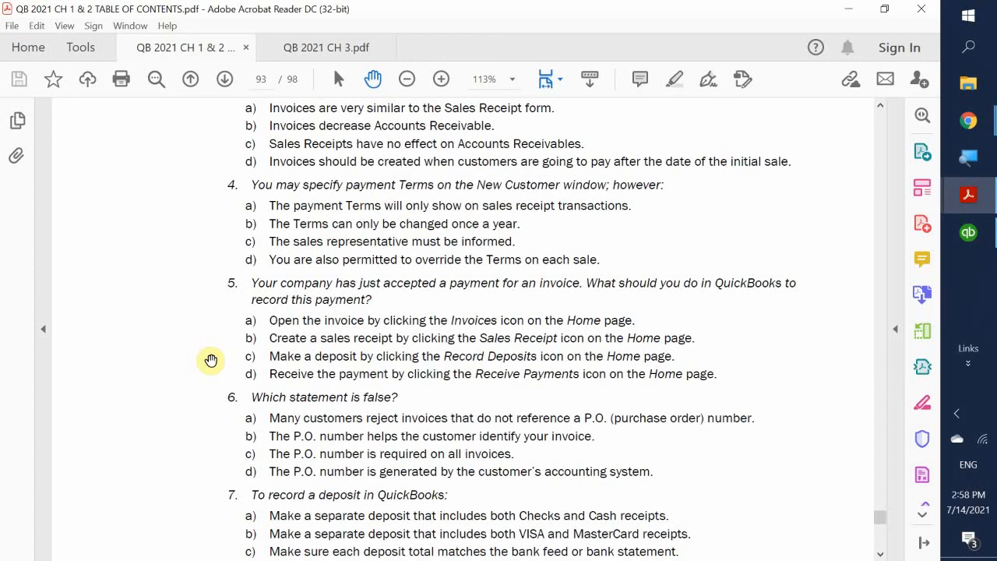
- Scroll to show all of question 7 on deposits and the start of question 8
scroll(212, 360, "down", 3)
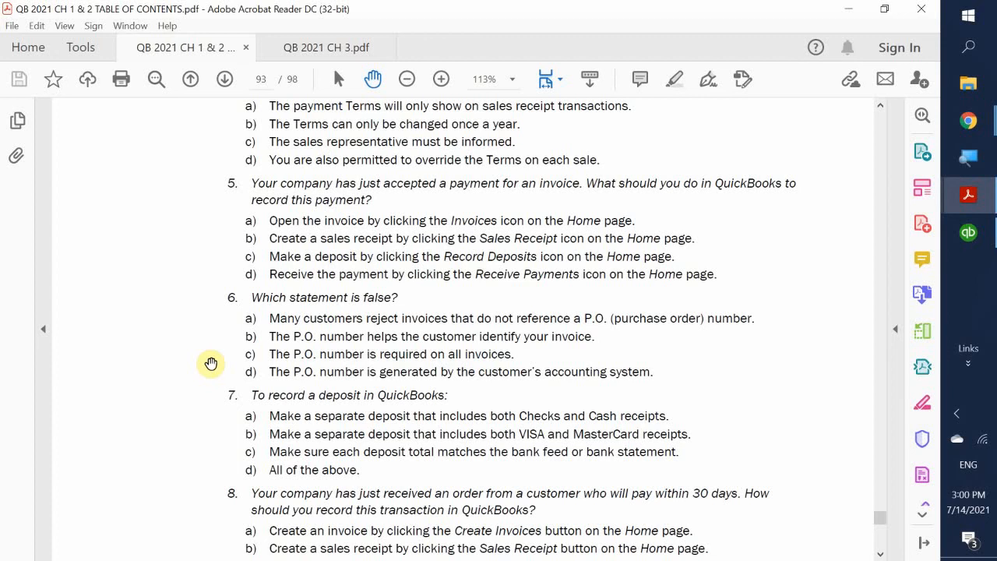
- Scroll down until question 9 on what is untrue about making deposits is fully visible
scroll(211, 364, "down", 3)
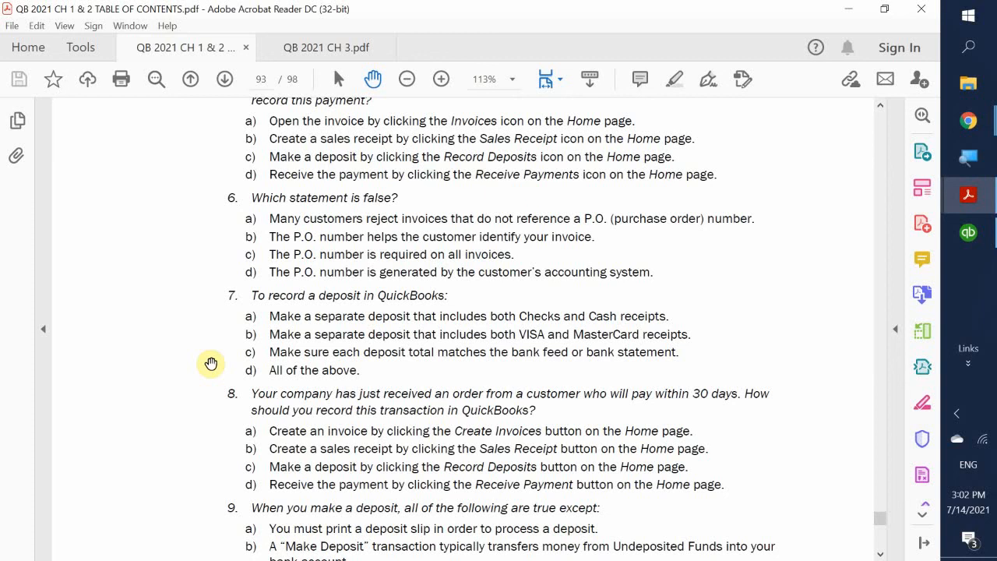
scroll(202, 336, "down", 2)
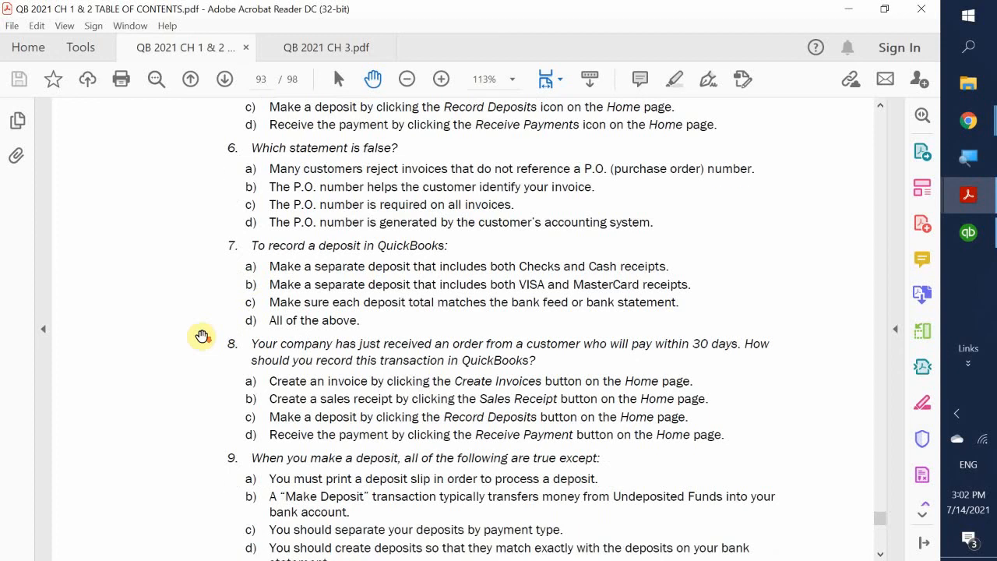
scroll(202, 335, "down", 2)
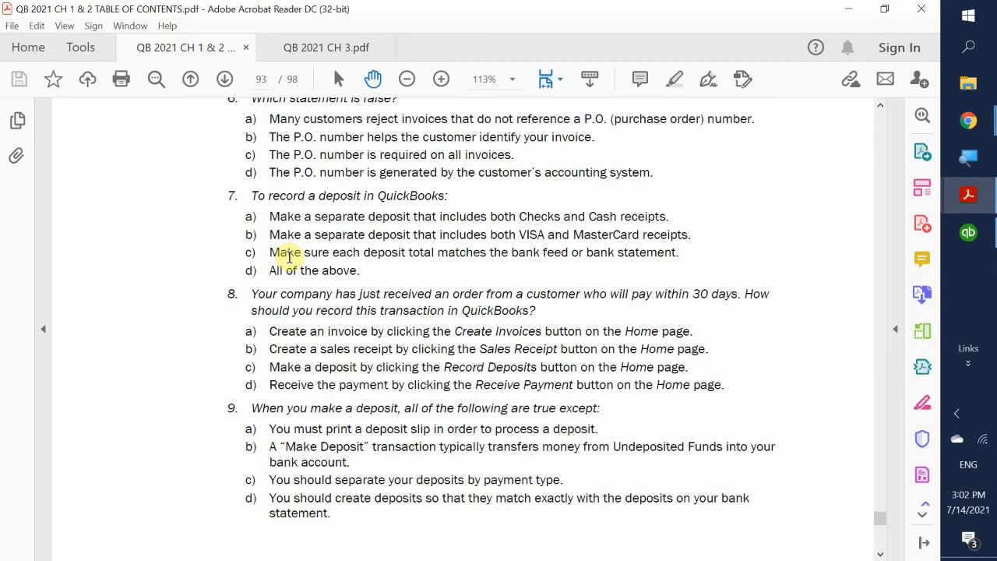
scroll(249, 241, "up", 2)
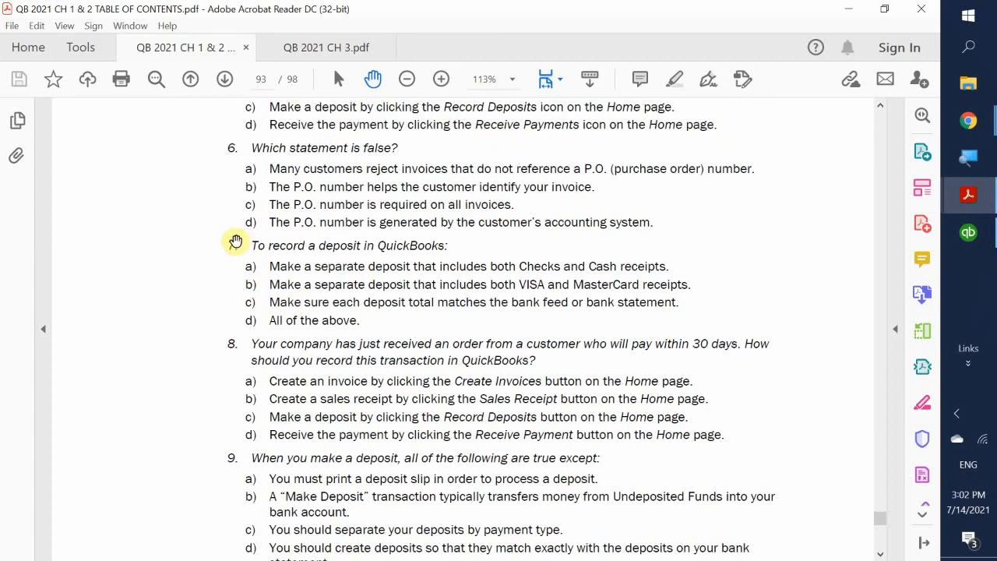
scroll(226, 271, "down", 1)
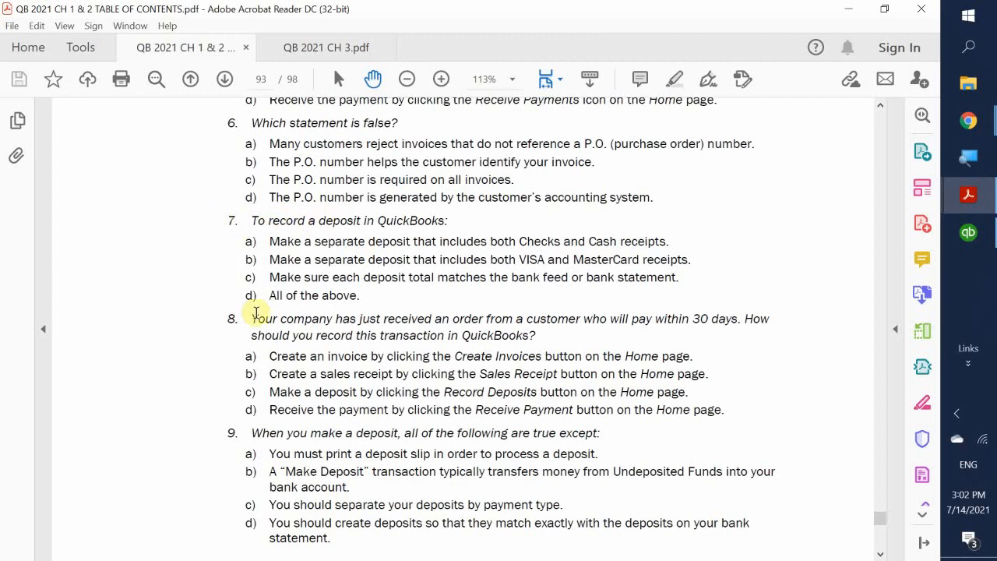
- Scroll to the bottom of page 93, past question 9 to 'The Sales Process' footer
scroll(231, 339, "down", 1)
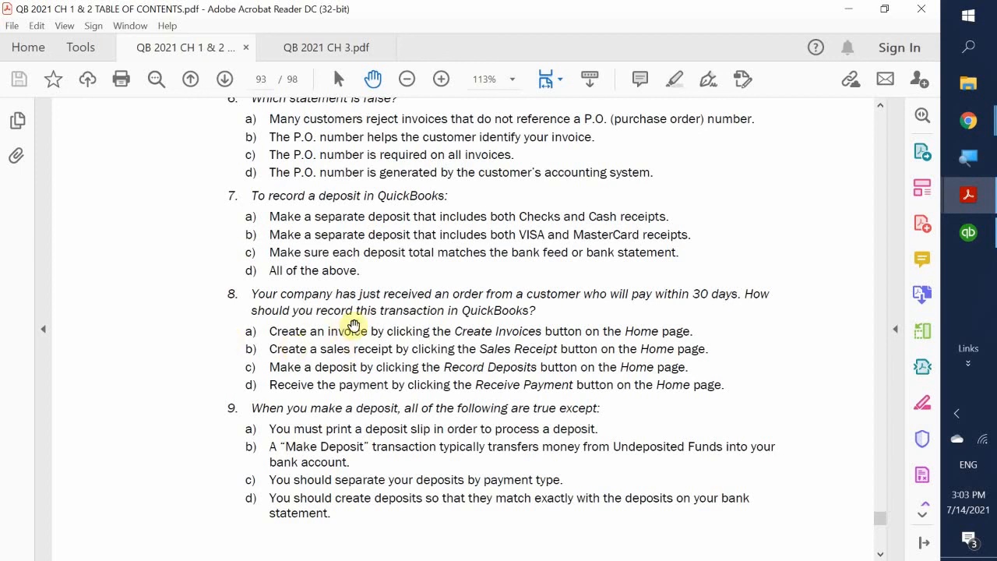
scroll(210, 321, "down", 1)
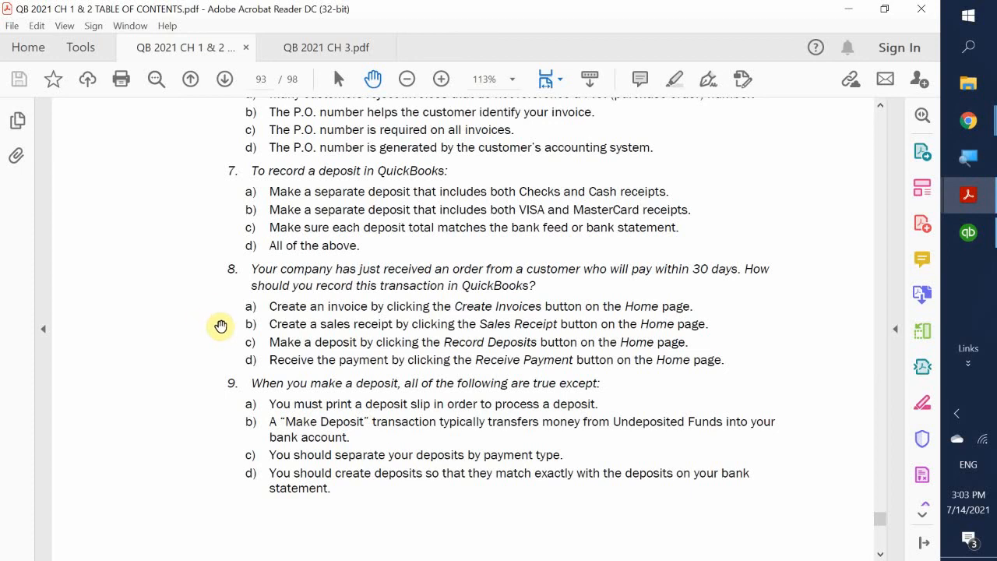
scroll(224, 327, "down", 1)
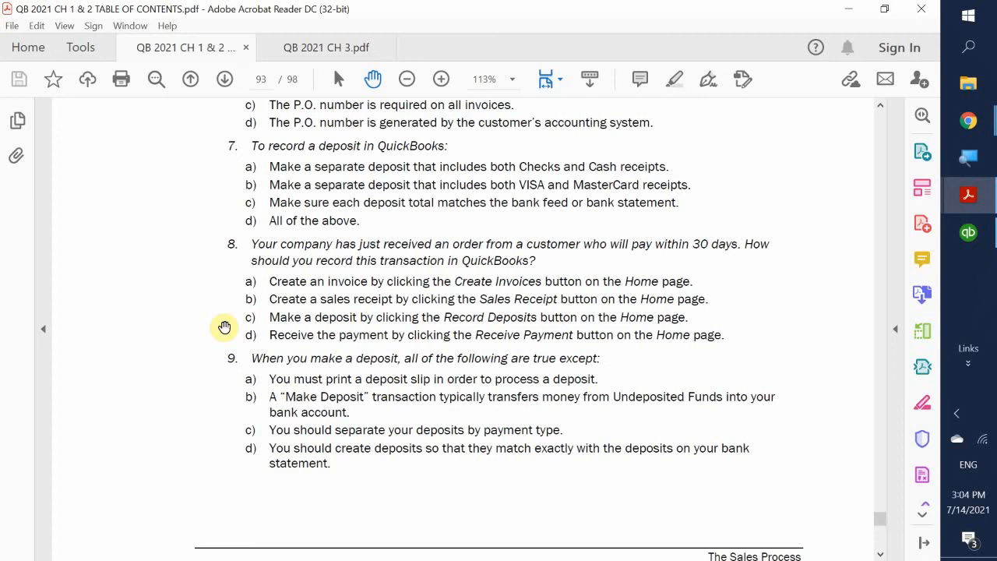
scroll(214, 338, "down", 3)
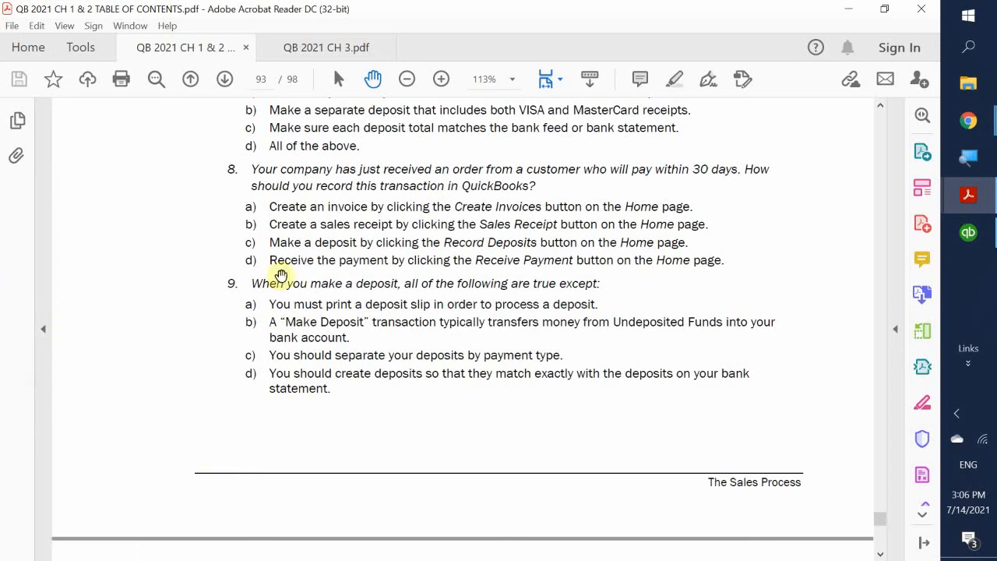
- Scroll down past question 9 toward review questions 10 and 11
scroll(281, 318, "down", 5)
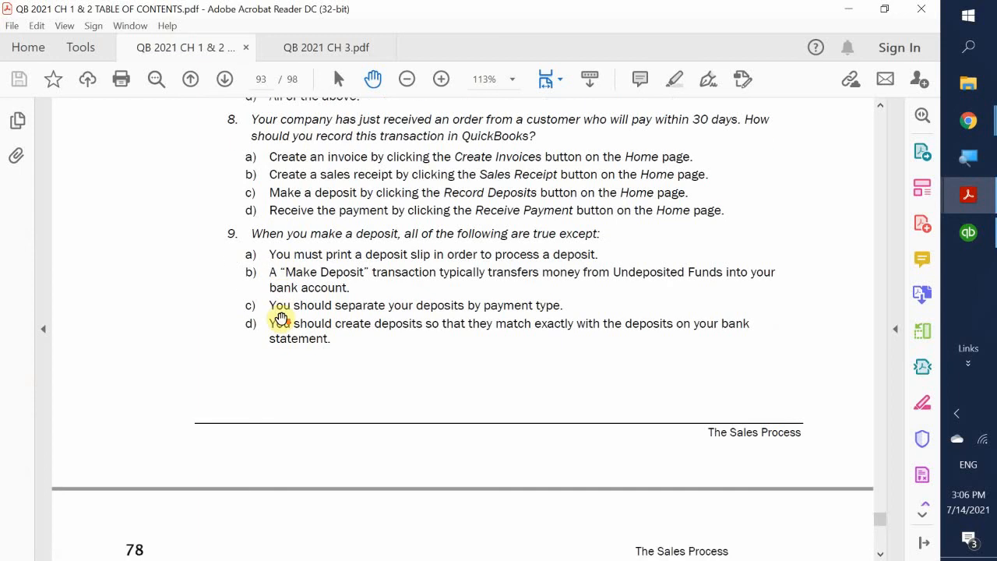
- Adjust the scroll until questions 10–12 and all of question 12's answers show
scroll(281, 317, "down", 3)
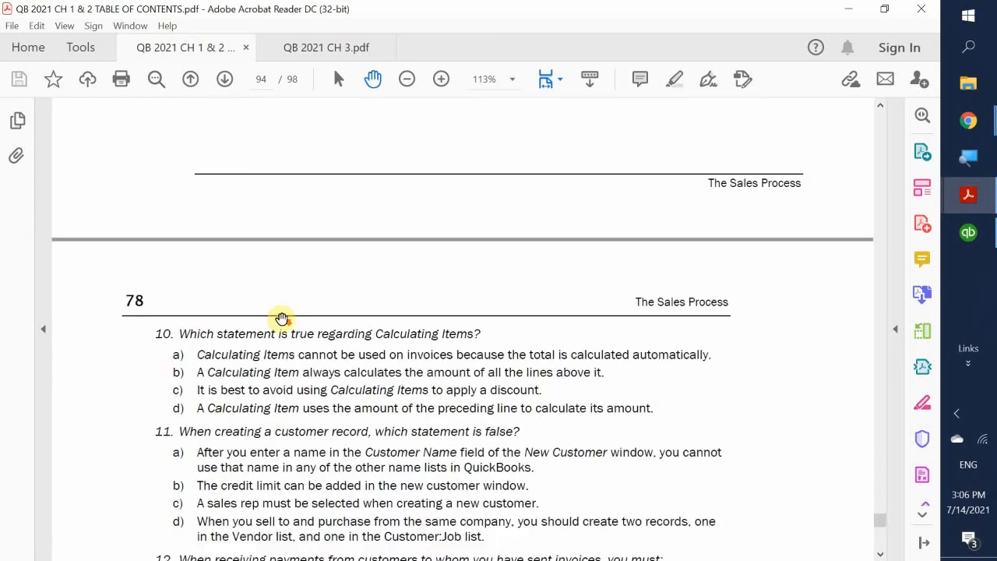
scroll(156, 346, "up", 1)
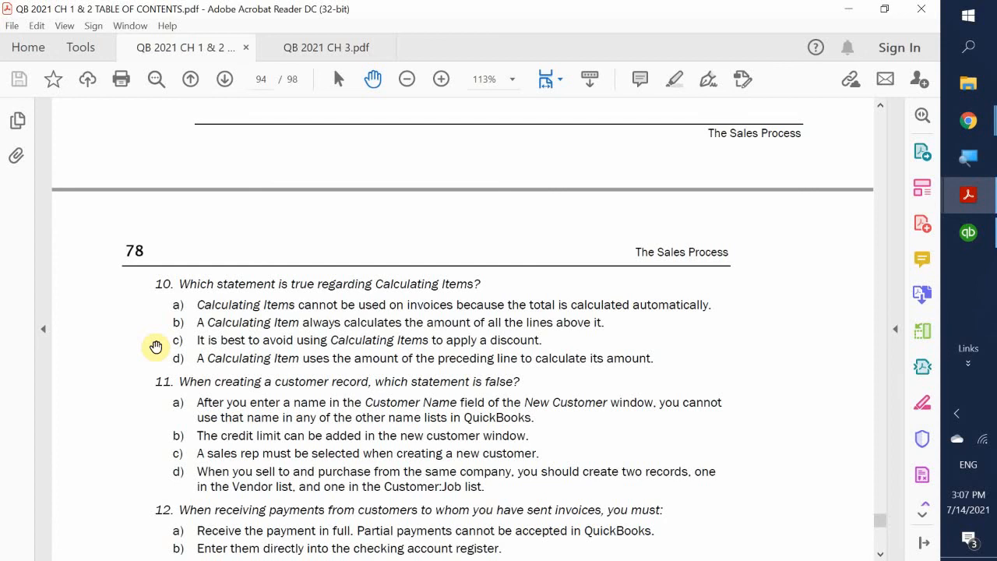
scroll(134, 396, "down", 2)
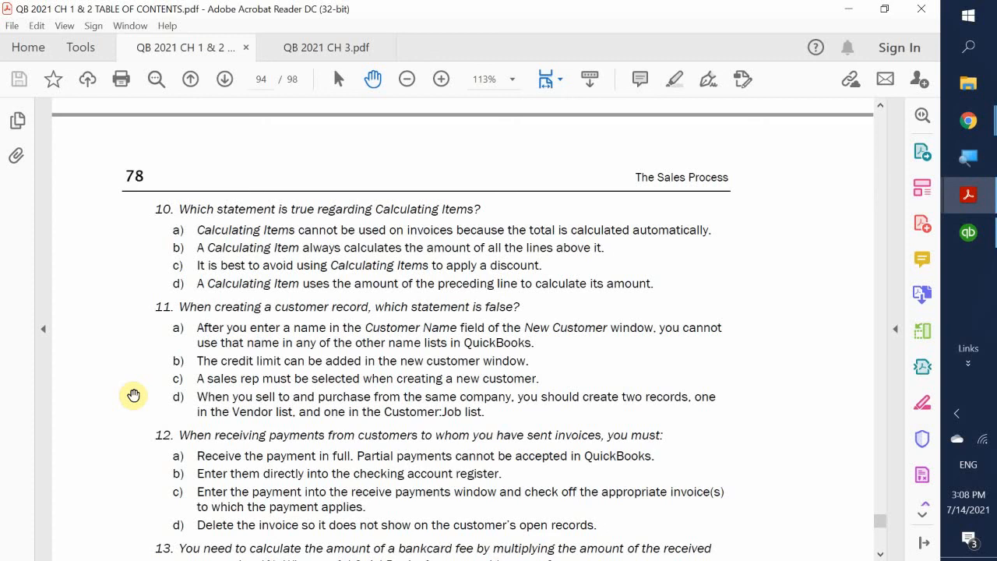
- Scroll to show question 13 on the bankcard fee with its four answers
scroll(134, 395, "down", 4)
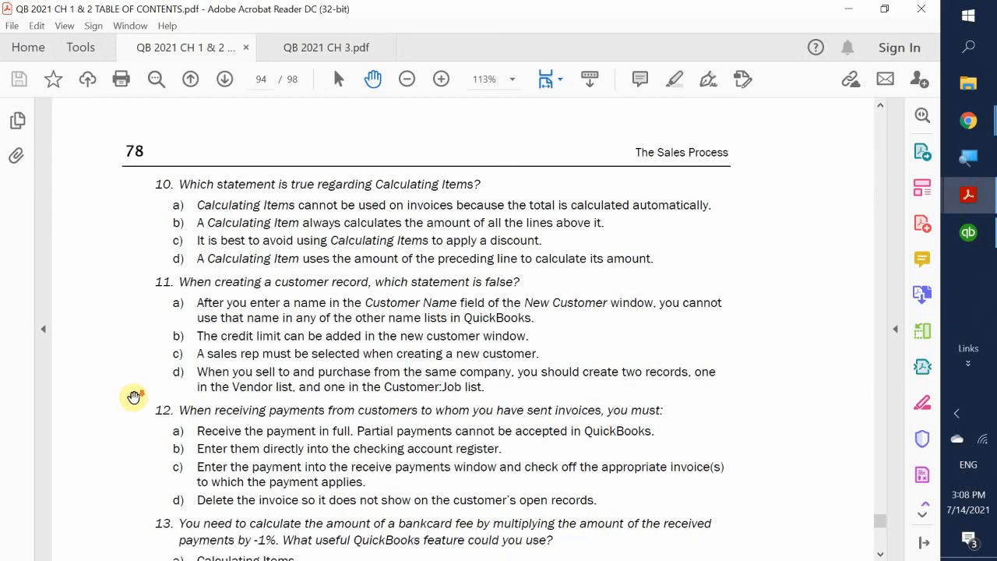
scroll(136, 397, "down", 1)
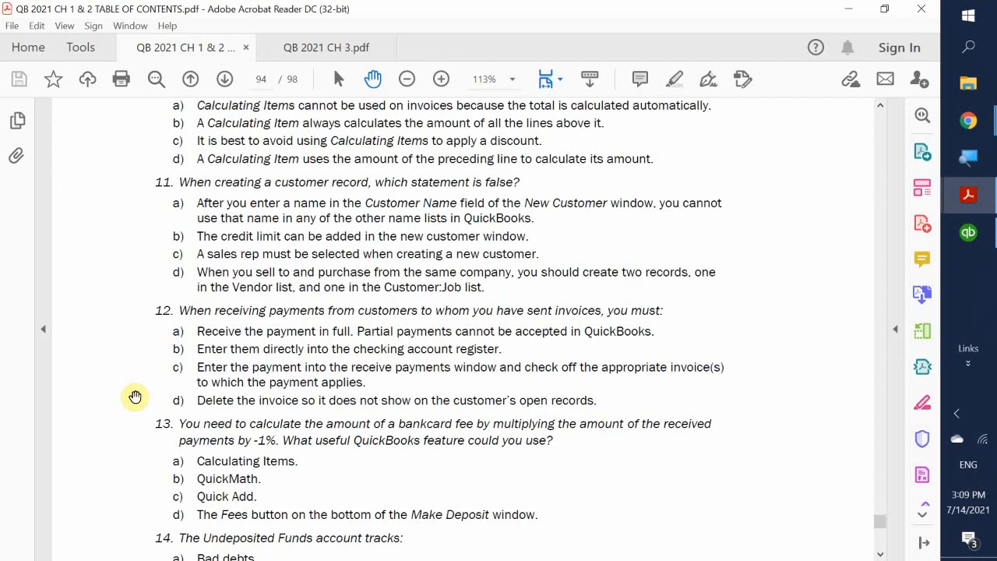
- Scroll through questions 14–15 down to Completion Statements 1–3
scroll(135, 397, "down", 2)
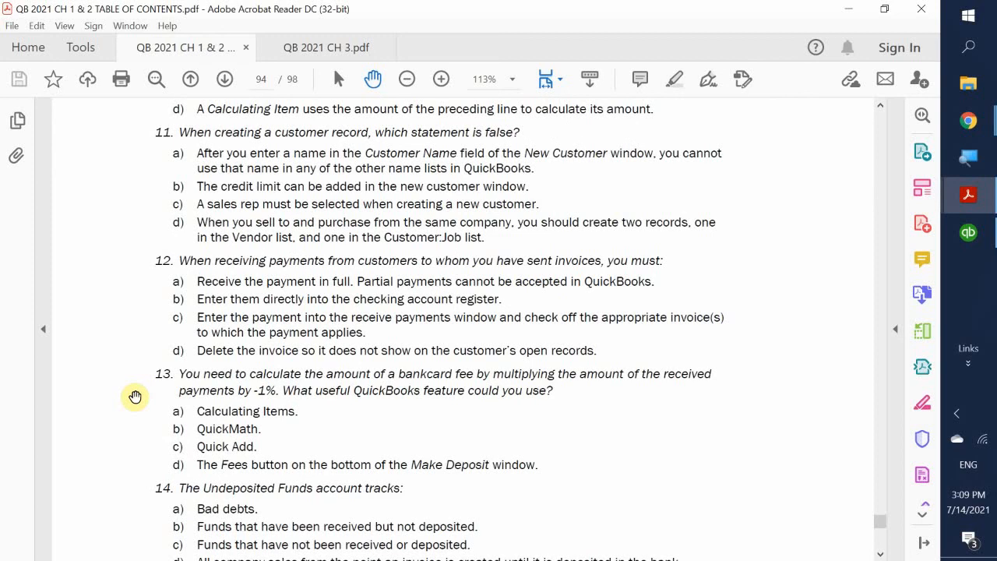
scroll(134, 397, "down", 3)
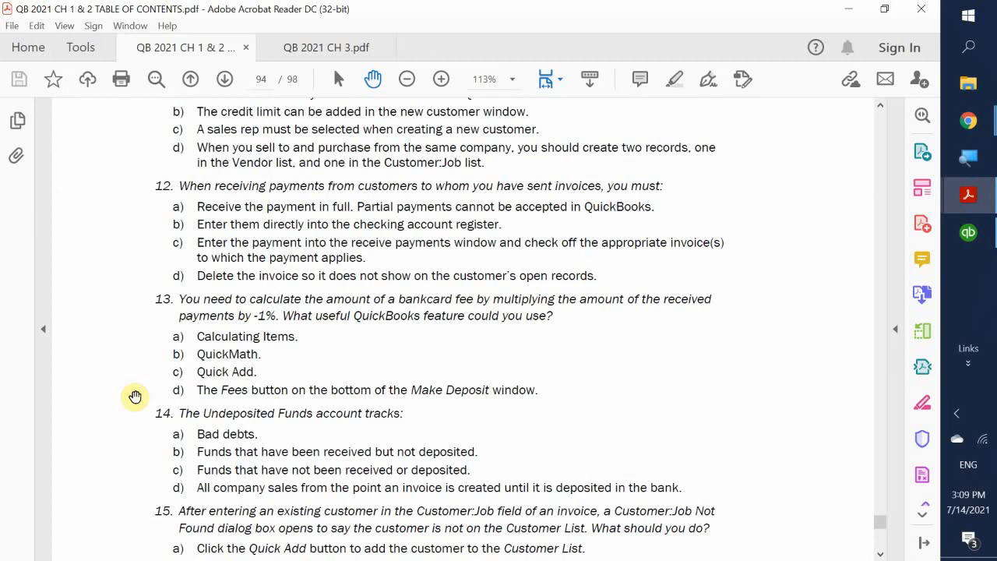
scroll(178, 290, "down", 1)
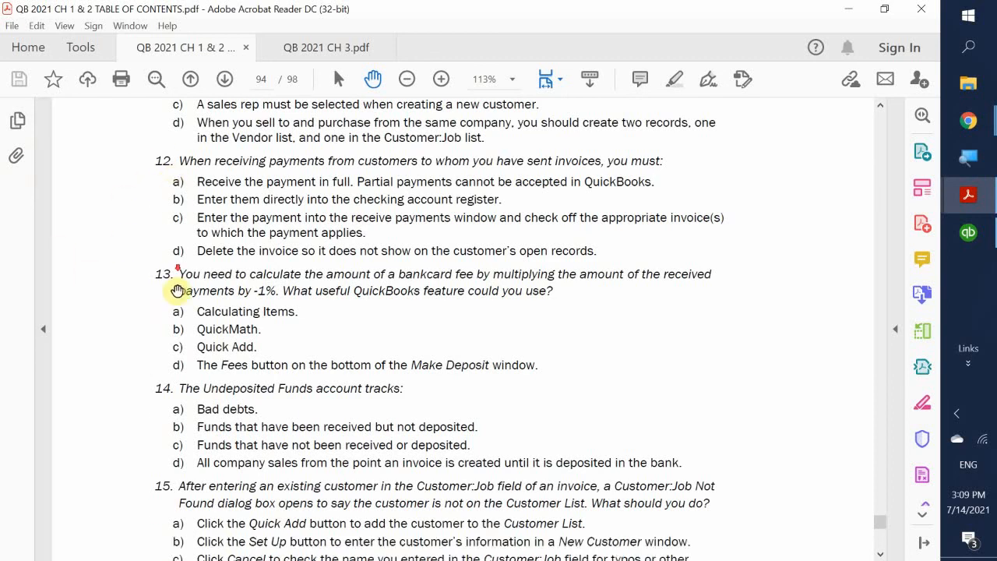
scroll(175, 304, "down", 5)
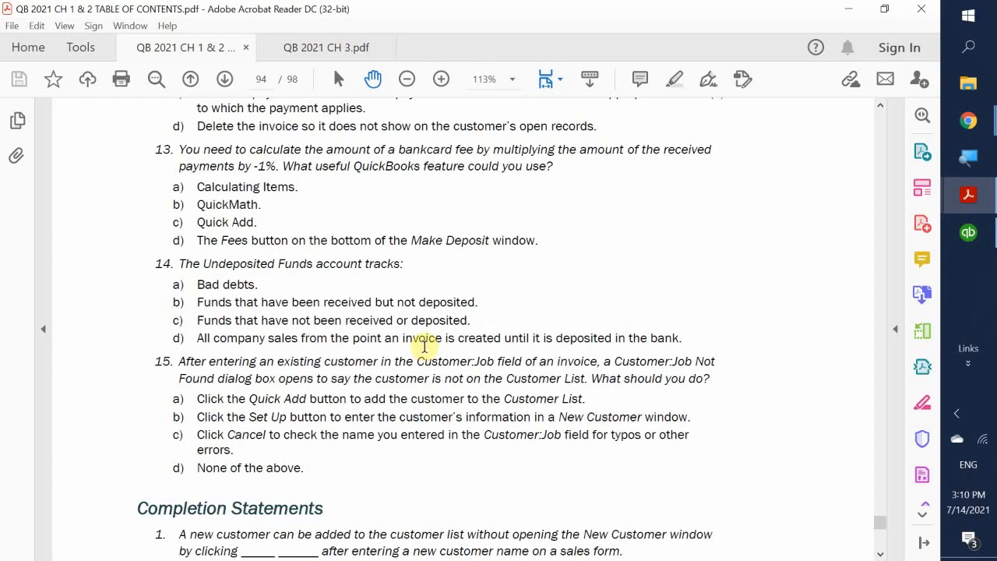
scroll(144, 392, "down", 2)
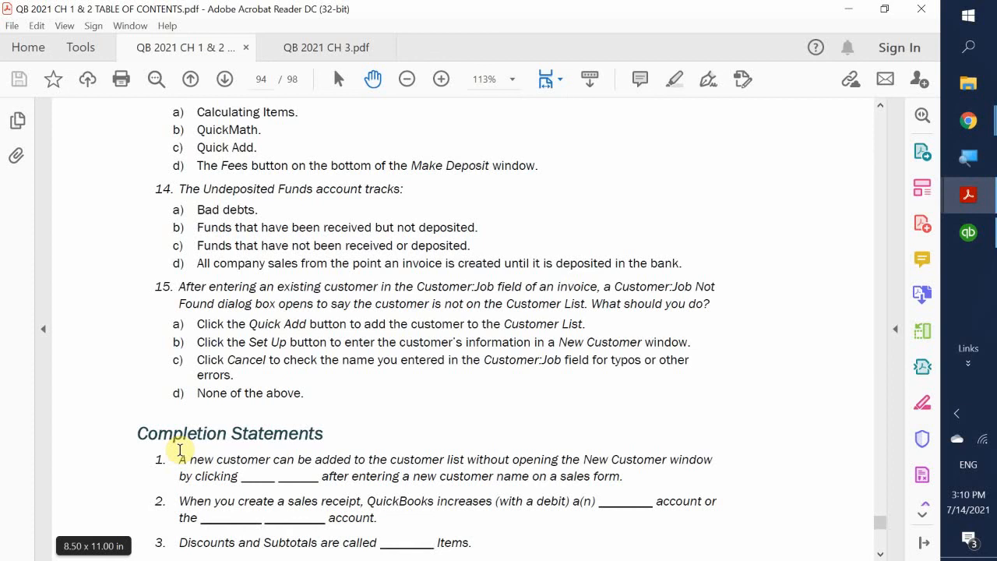
key("ctrl+w")
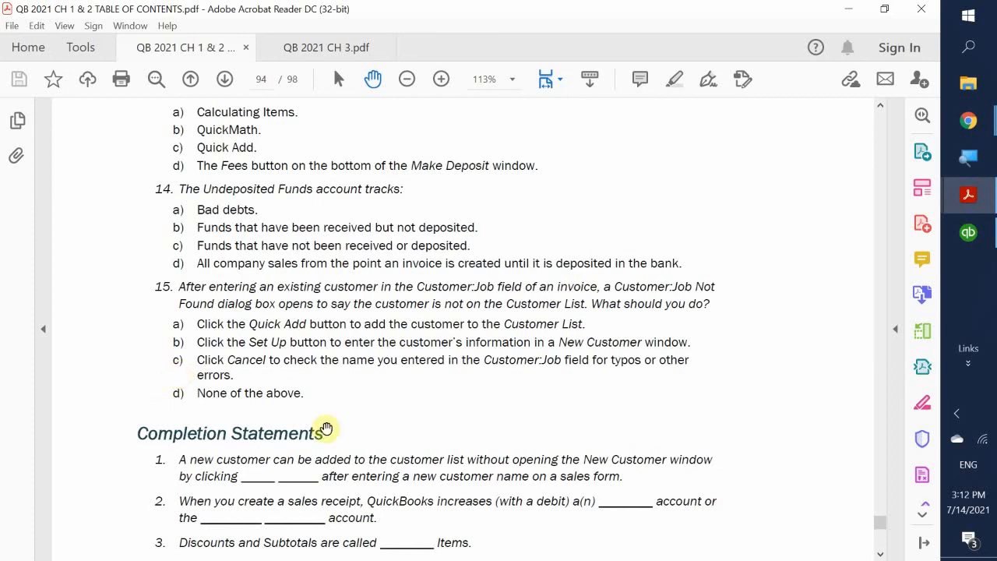
- Scroll to reveal completion statements 4 and 5 and The Sales Process footer
scroll(439, 365, "down", 3)
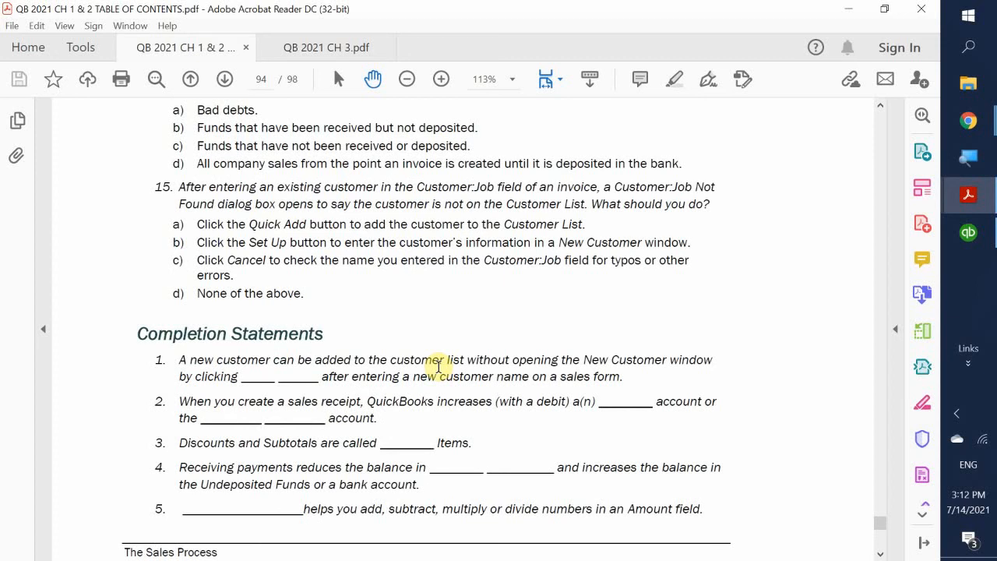
scroll(439, 365, "down", 2)
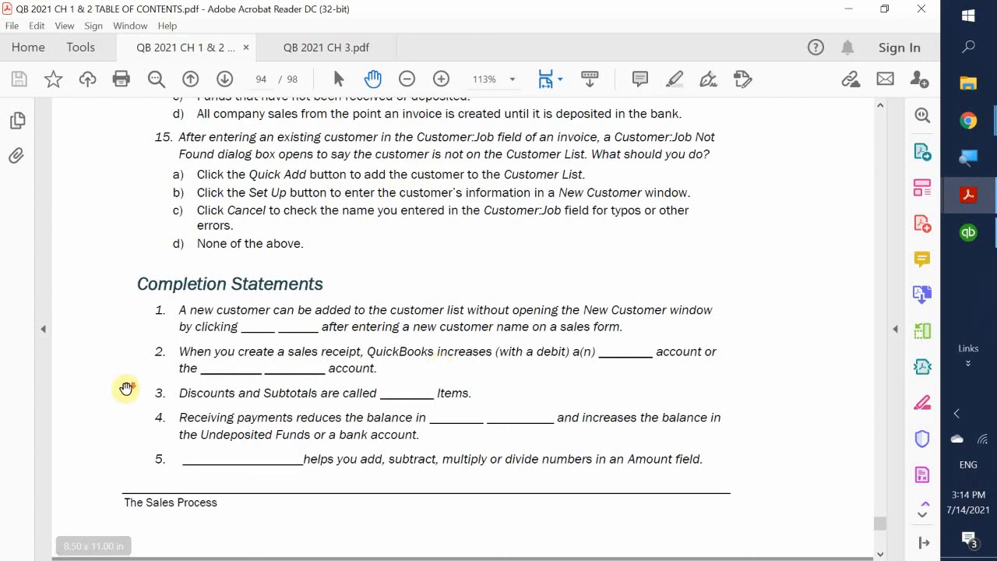
- Scroll to Sales Problem 1 on page 79, then open the screen recorder's tray menu
scroll(132, 389, "down", 1)
scroll(134, 389, "down", 1)
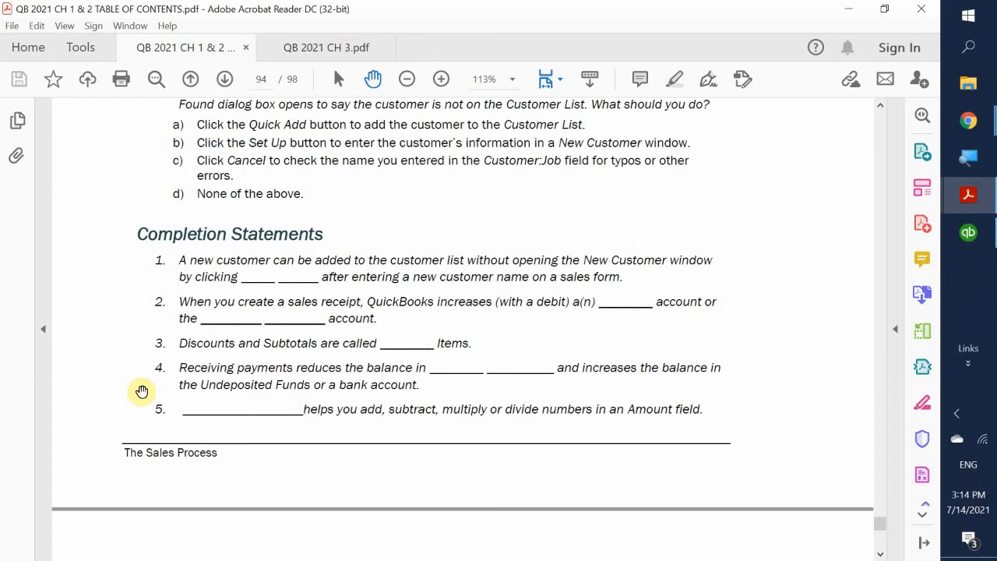
scroll(244, 391, "down", 5)
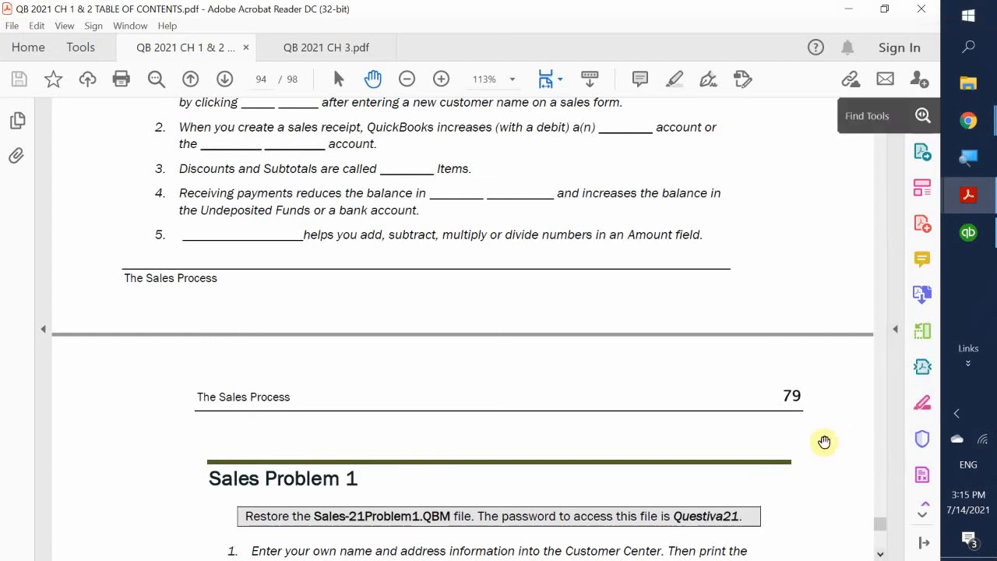
left_click(955, 414)
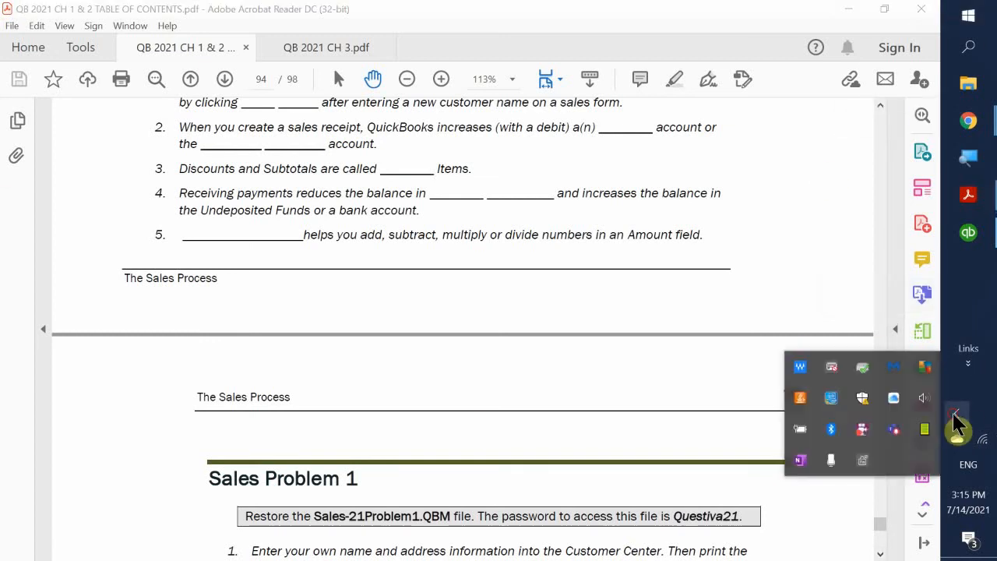
right_click(861, 428)
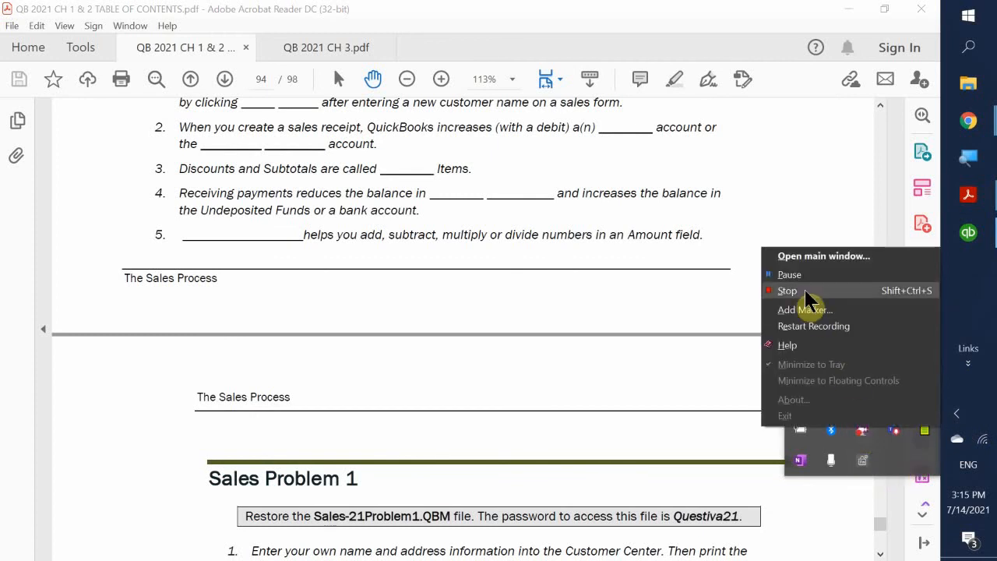